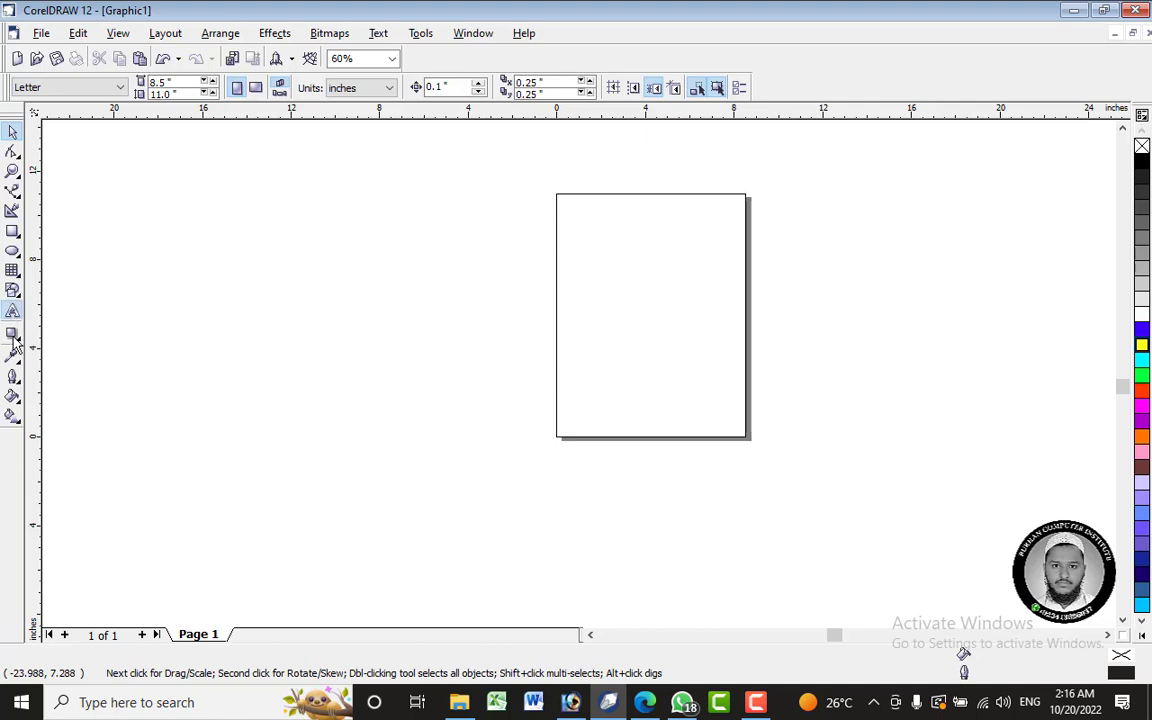
# - Draw an ellipse about 4.75 by 4.63 inches beside the page and move it closer to the page
pyautogui.click(13, 333)
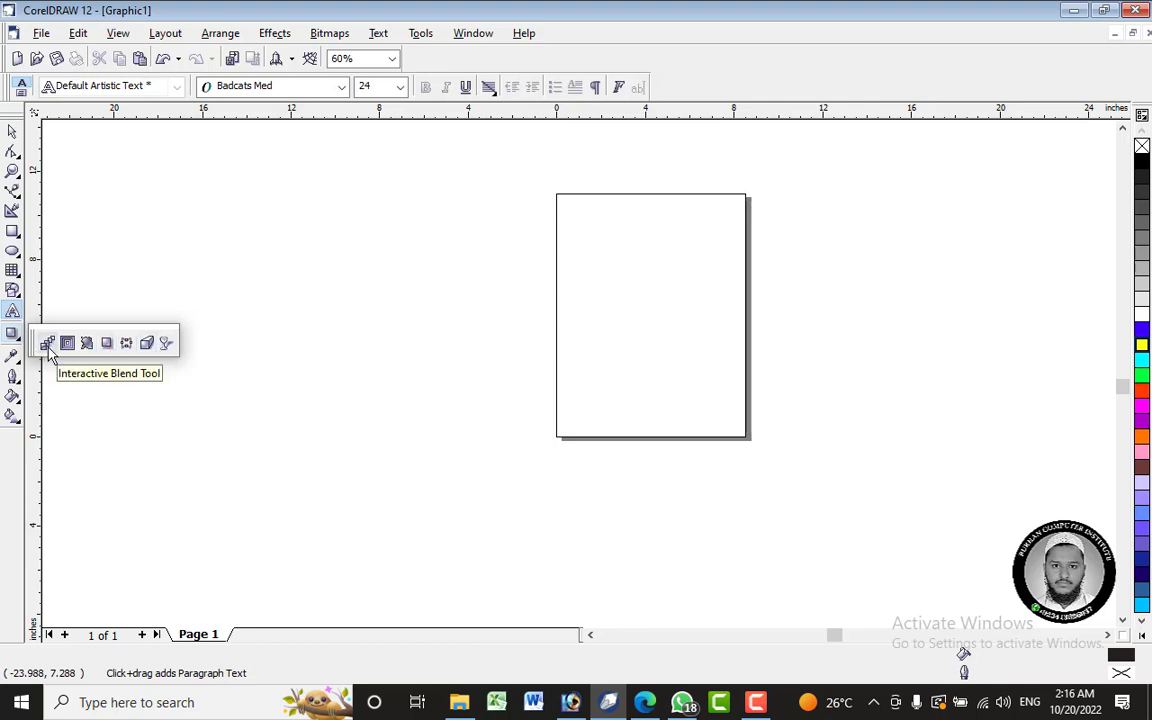
pyautogui.click(14, 251)
pyautogui.moveTo(200, 230); pyautogui.dragTo(318, 345)
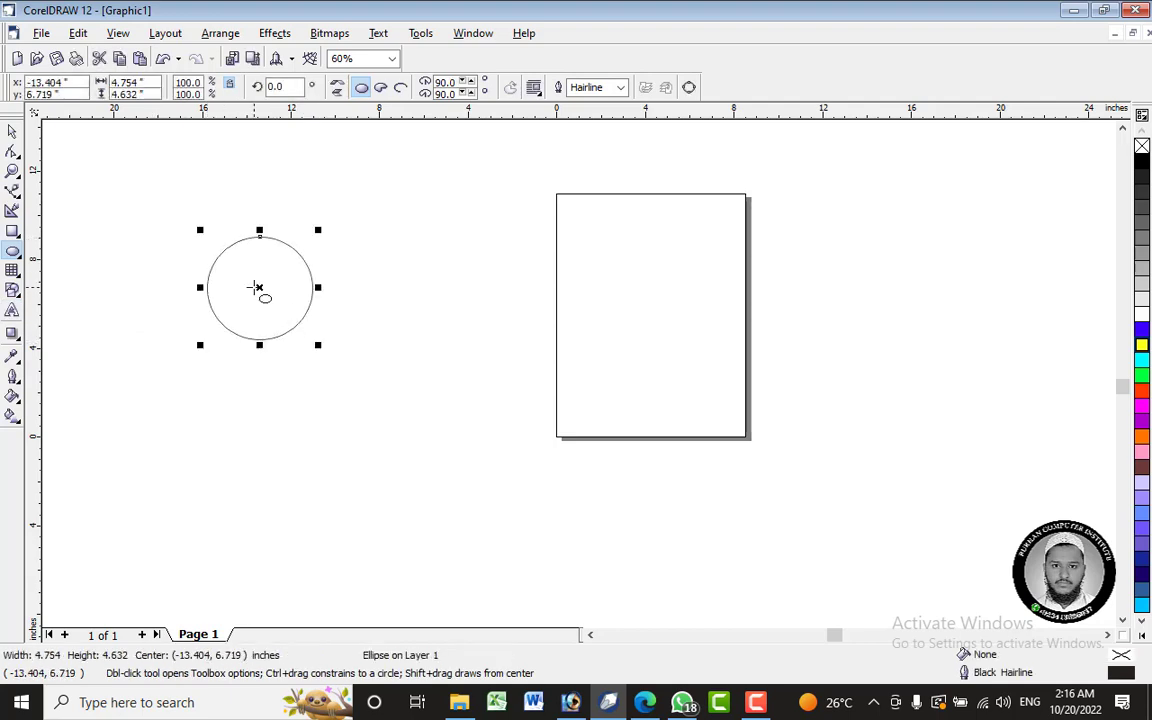
pyautogui.moveTo(257, 288); pyautogui.dragTo(391, 304)
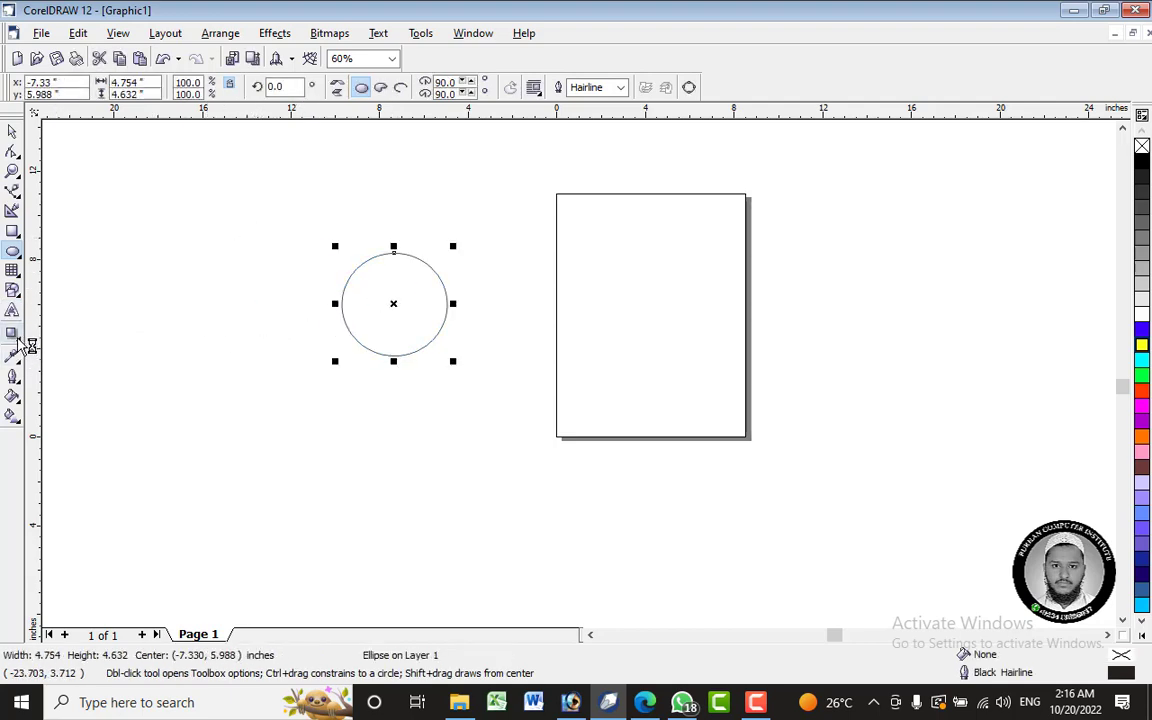
# - Apply an interactive Zipper Distortion to the circle with amplitude 100 and frequency 5
pyautogui.click(18, 342)
pyautogui.click(1032, 50)
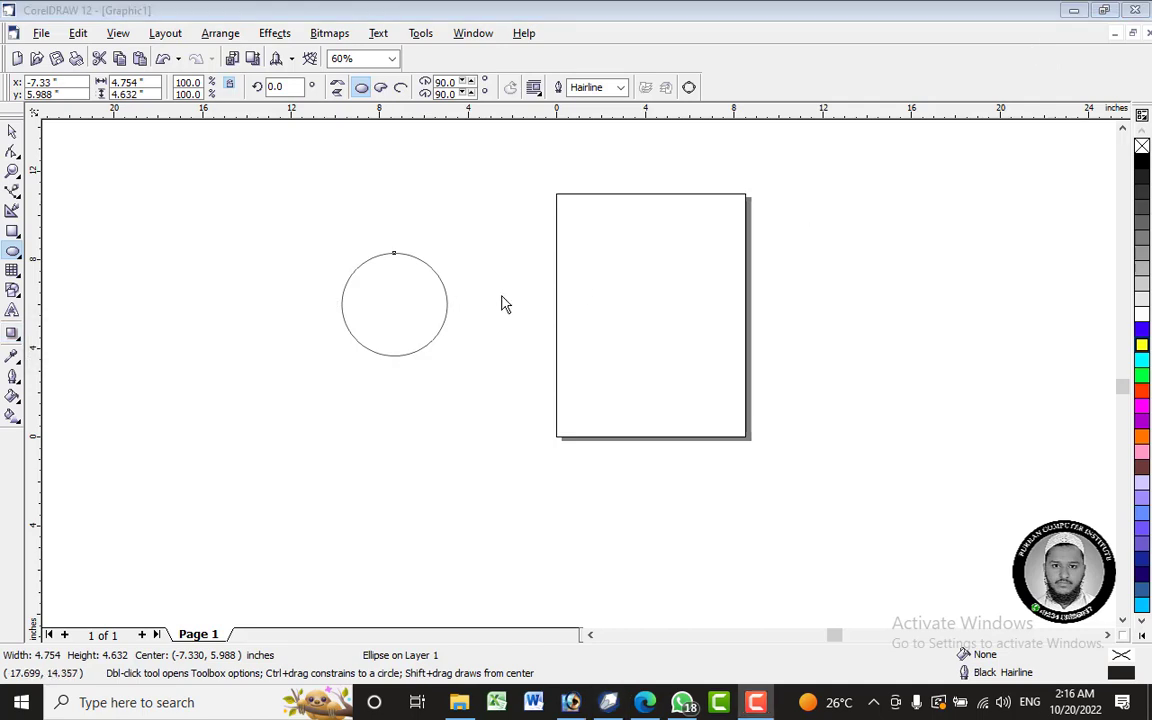
pyautogui.click(390, 285)
pyautogui.click(16, 342)
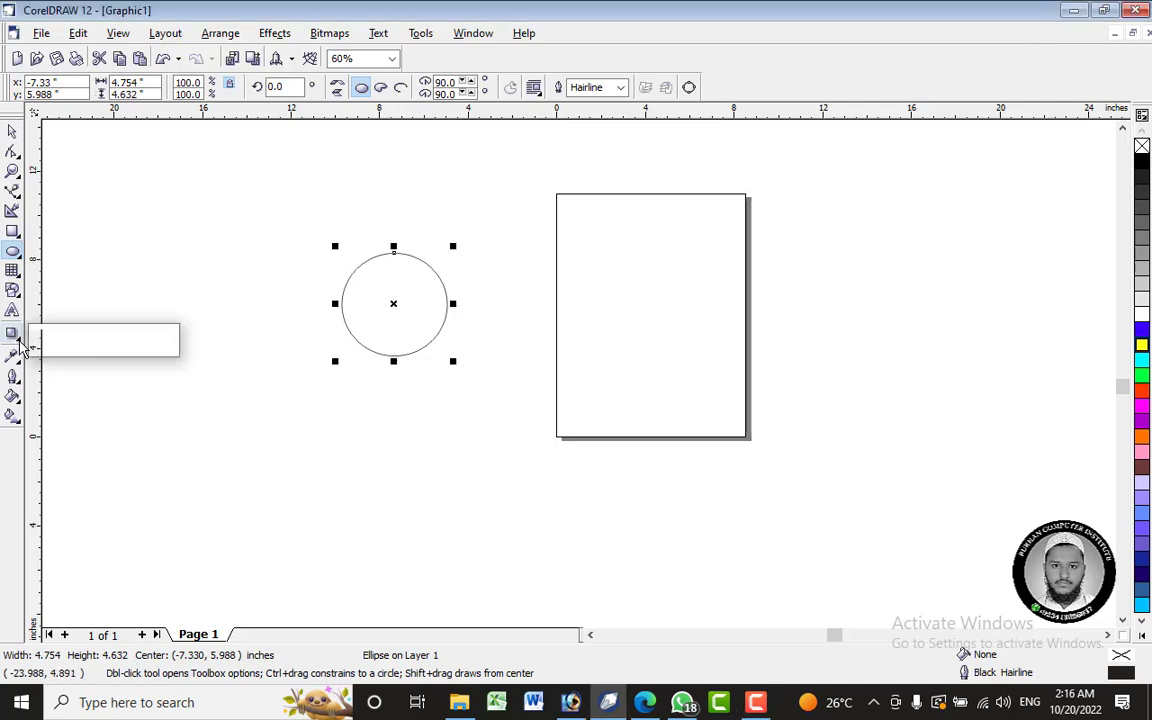
pyautogui.click(88, 344)
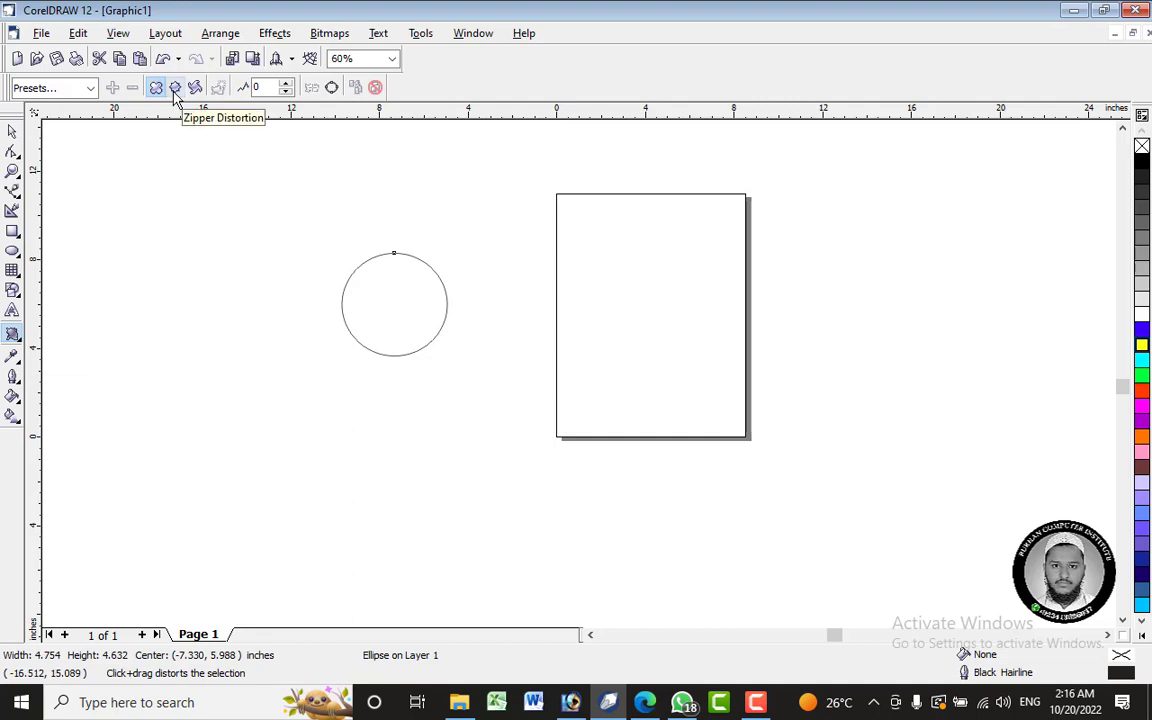
pyautogui.click(175, 88)
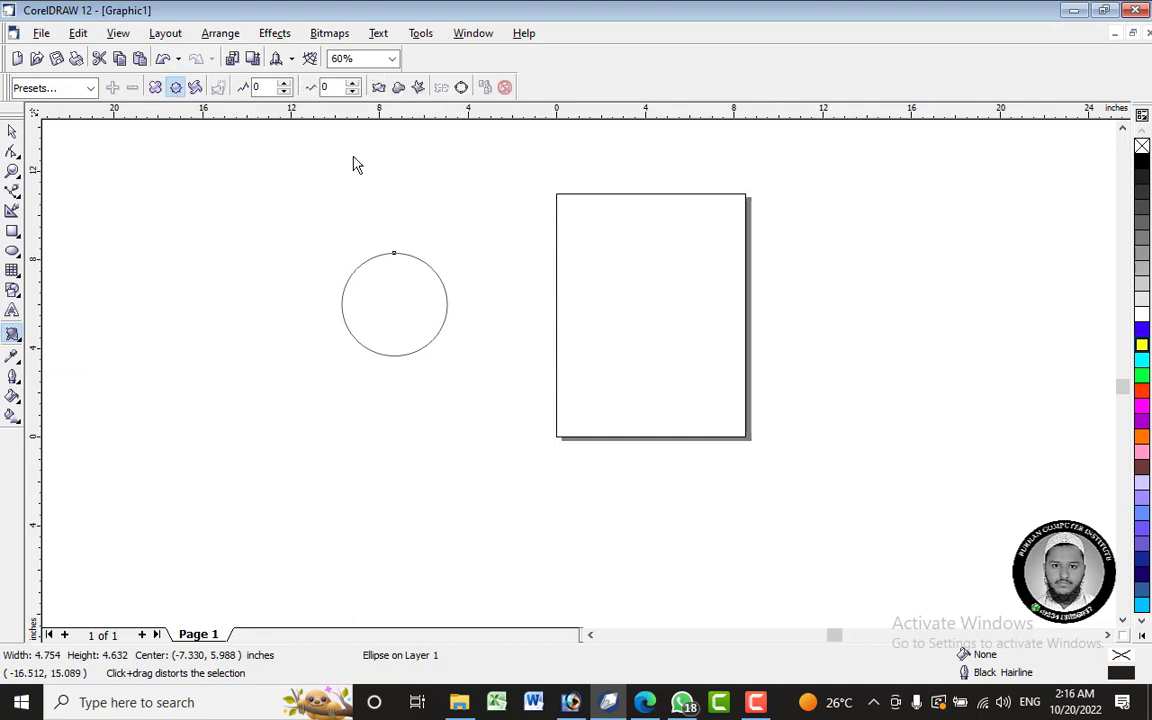
pyautogui.moveTo(417, 287); pyautogui.dragTo(497, 297)
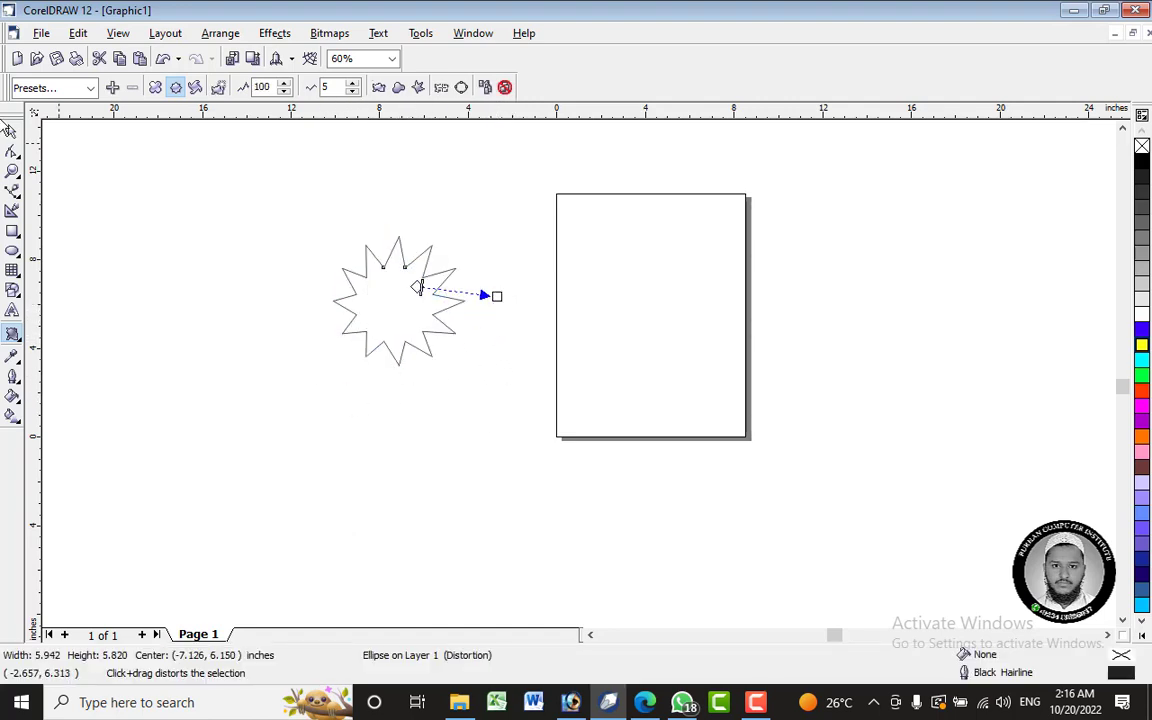
# - Delete the distorted circle from the drawing
pyautogui.click(10, 130)
pyautogui.rightClick(432, 316)
pyautogui.click(445, 452)
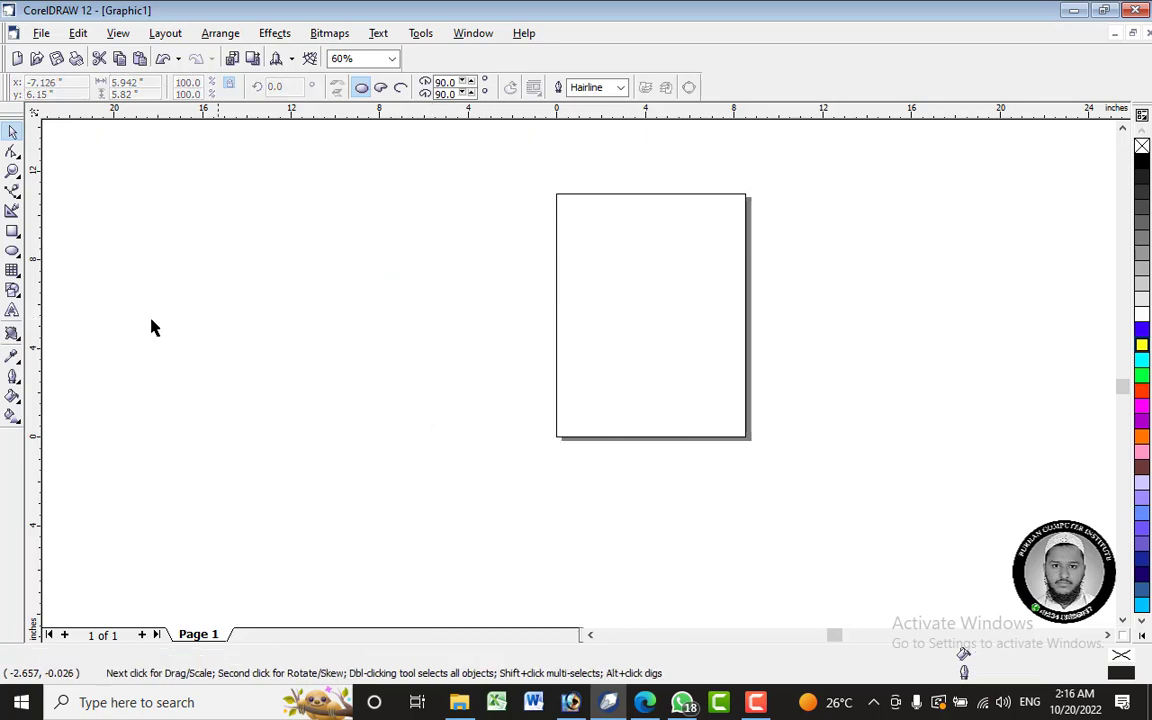
pyautogui.click(18, 299)
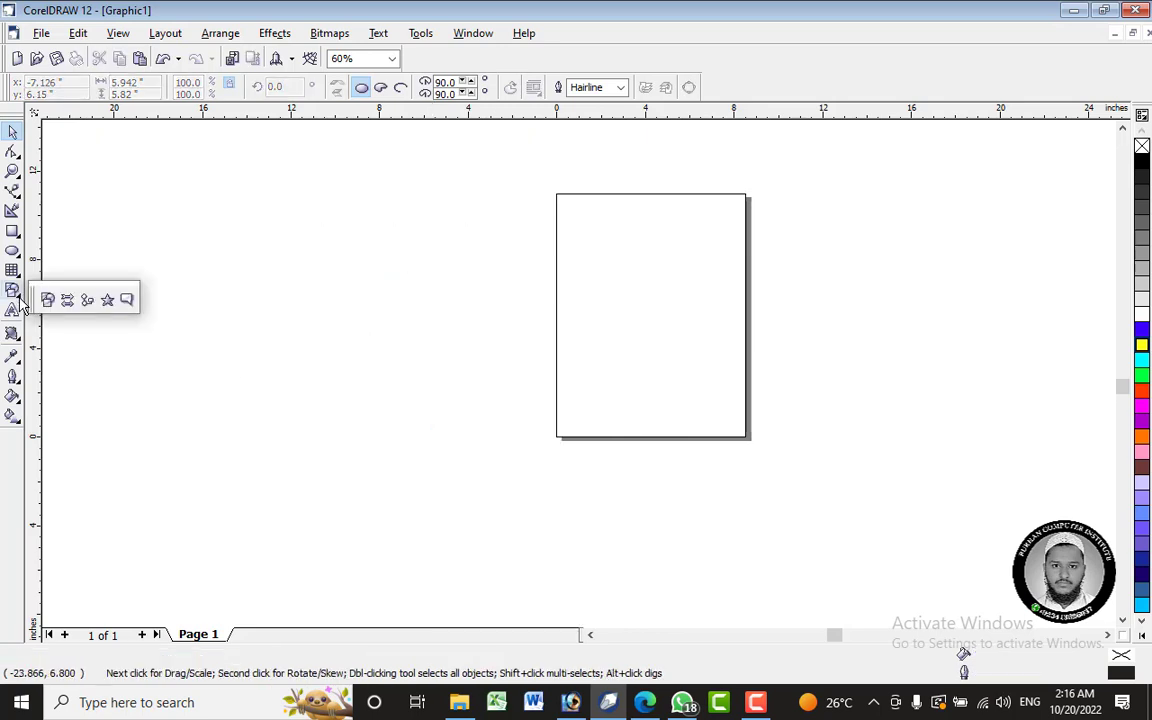
pyautogui.click(110, 302)
pyautogui.moveTo(339, 243); pyautogui.dragTo(463, 349)
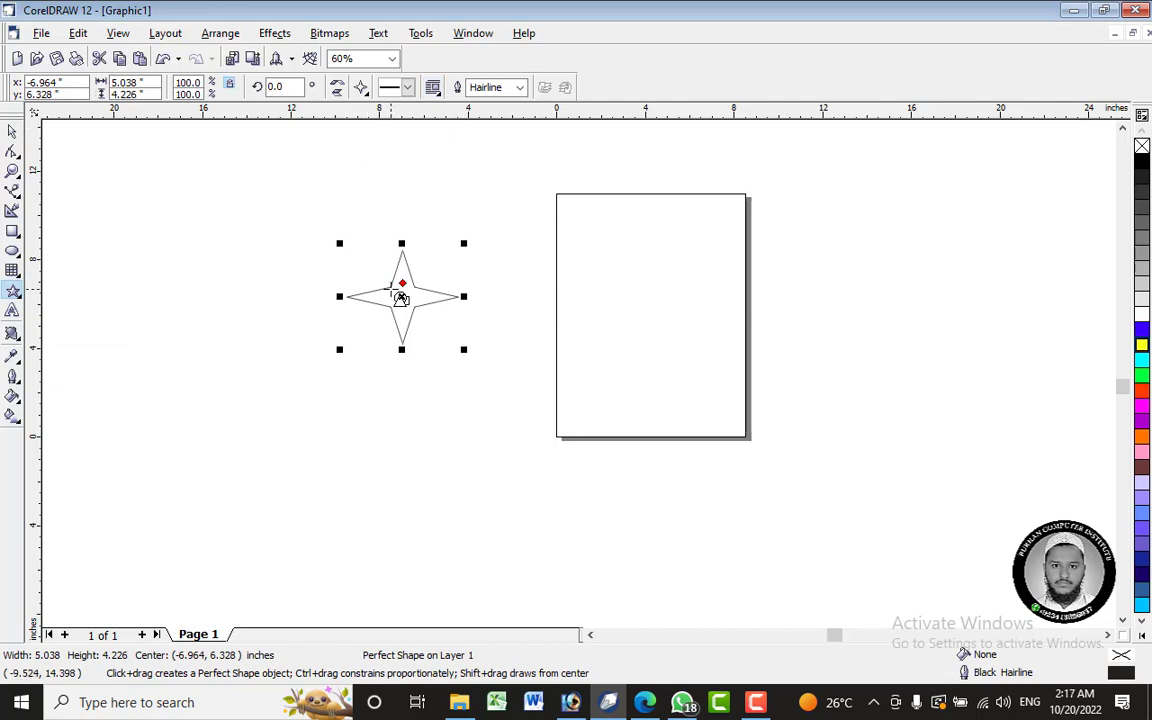
pyautogui.rightClick(403, 298)
pyautogui.click(468, 417)
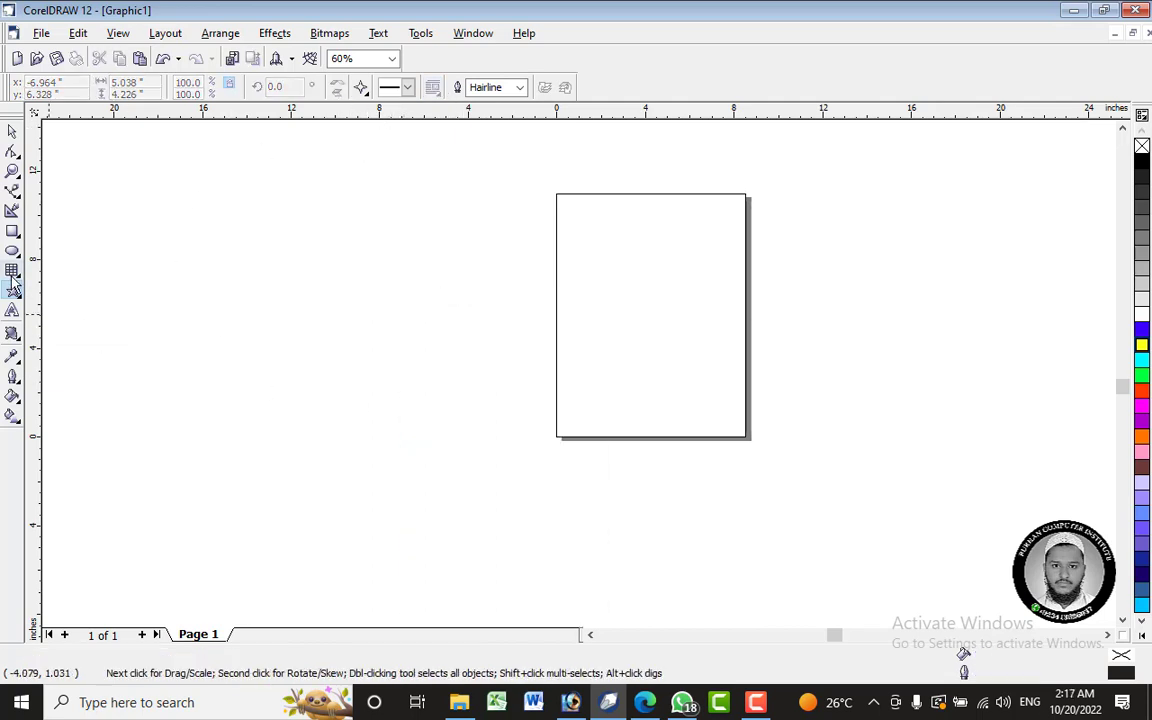
# - Draw a polygon about 6.5 by 5.2 inches beside the page and set its number of sides to 15
pyautogui.click(16, 280)
pyautogui.click(67, 280)
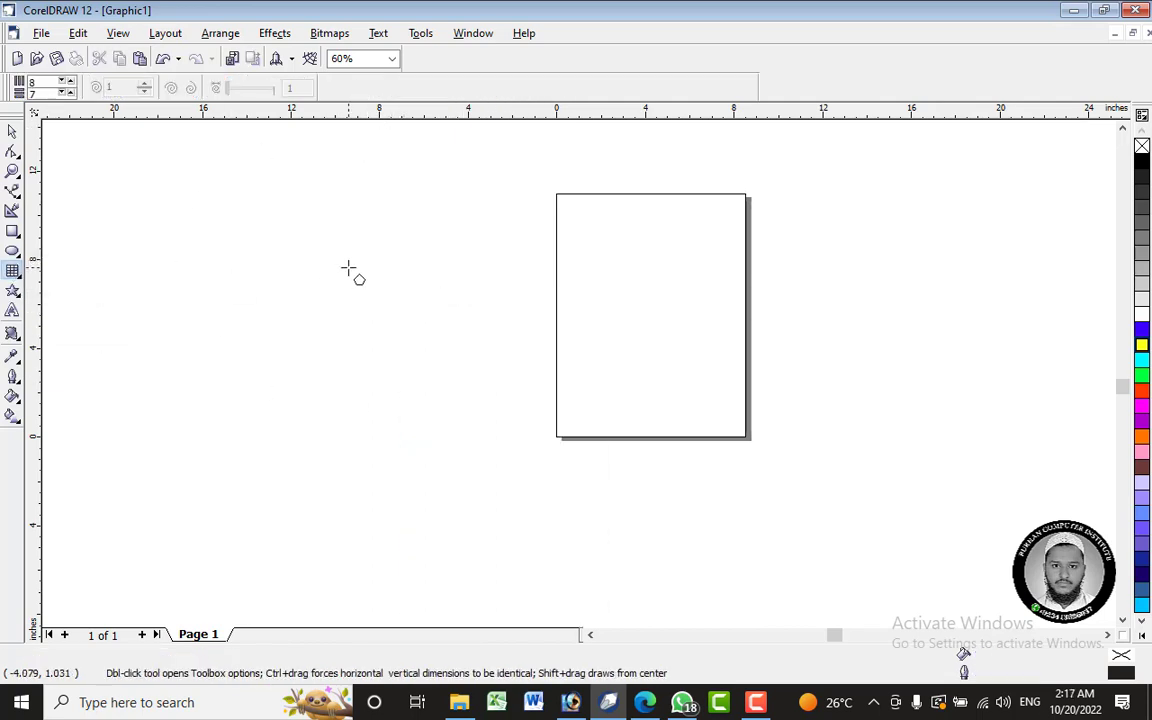
pyautogui.moveTo(352, 260); pyautogui.dragTo(510, 388)
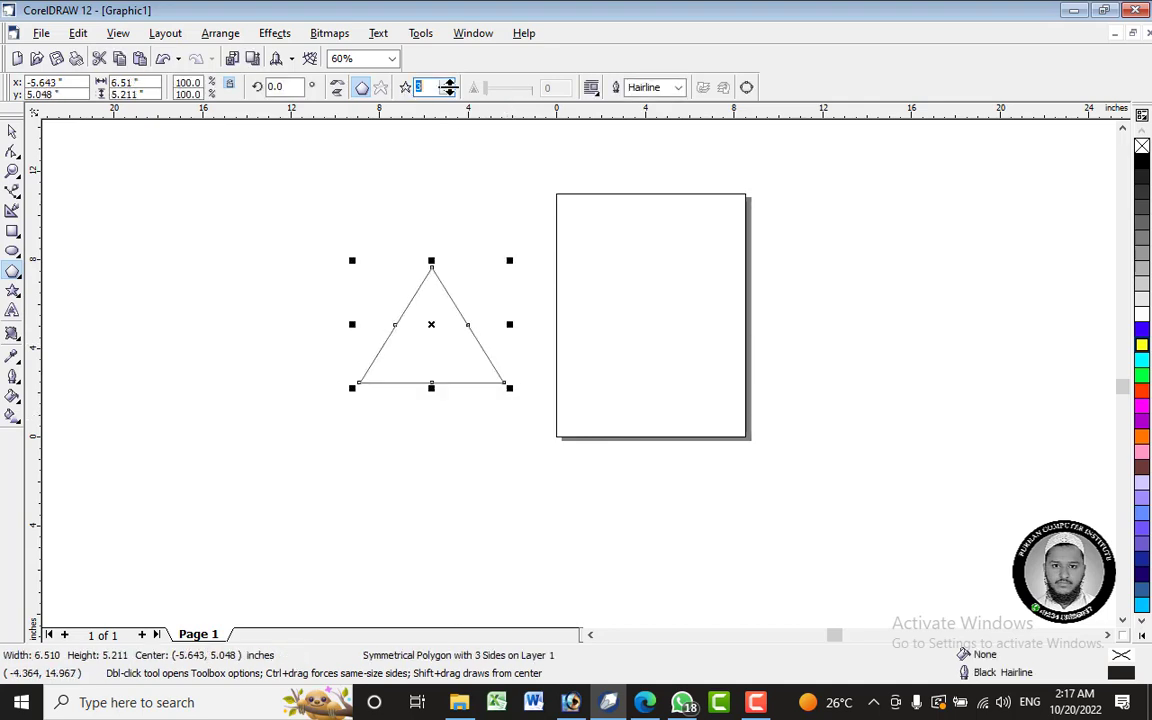
pyautogui.moveTo(447, 84); pyautogui.dragTo(447, 84)
pyautogui.click(449, 86)
pyautogui.click(449, 86)
pyautogui.click(449, 86)
# - Pull the polygon's topmost node inward toward the centre with the Shape tool to form evenly spaced spikes all around
pyautogui.click(12, 150)
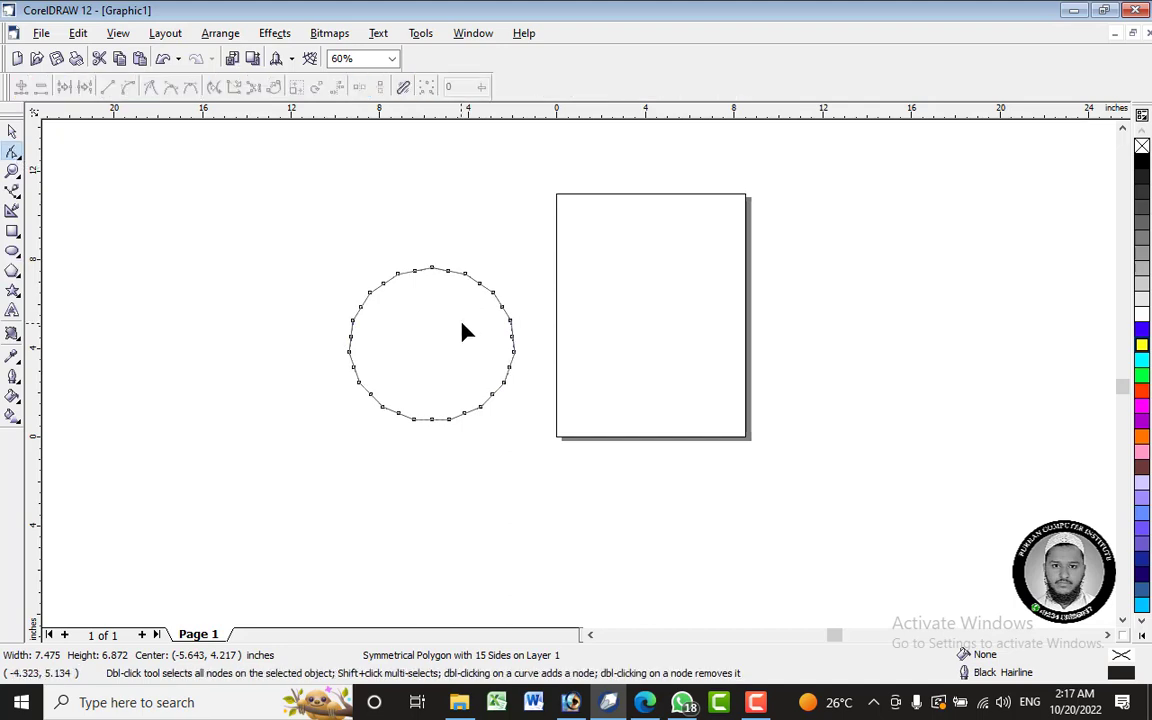
pyautogui.moveTo(432, 268); pyautogui.dragTo(431, 296)
pyautogui.click(12, 131)
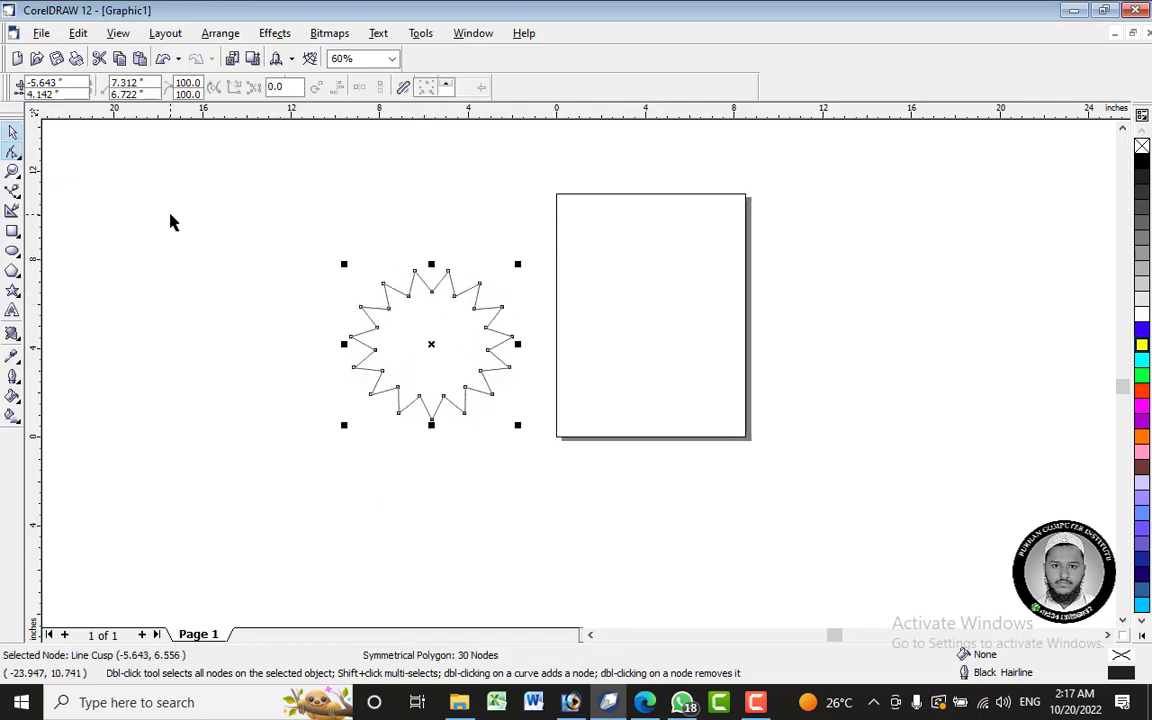
pyautogui.moveTo(330, 222); pyautogui.dragTo(554, 500)
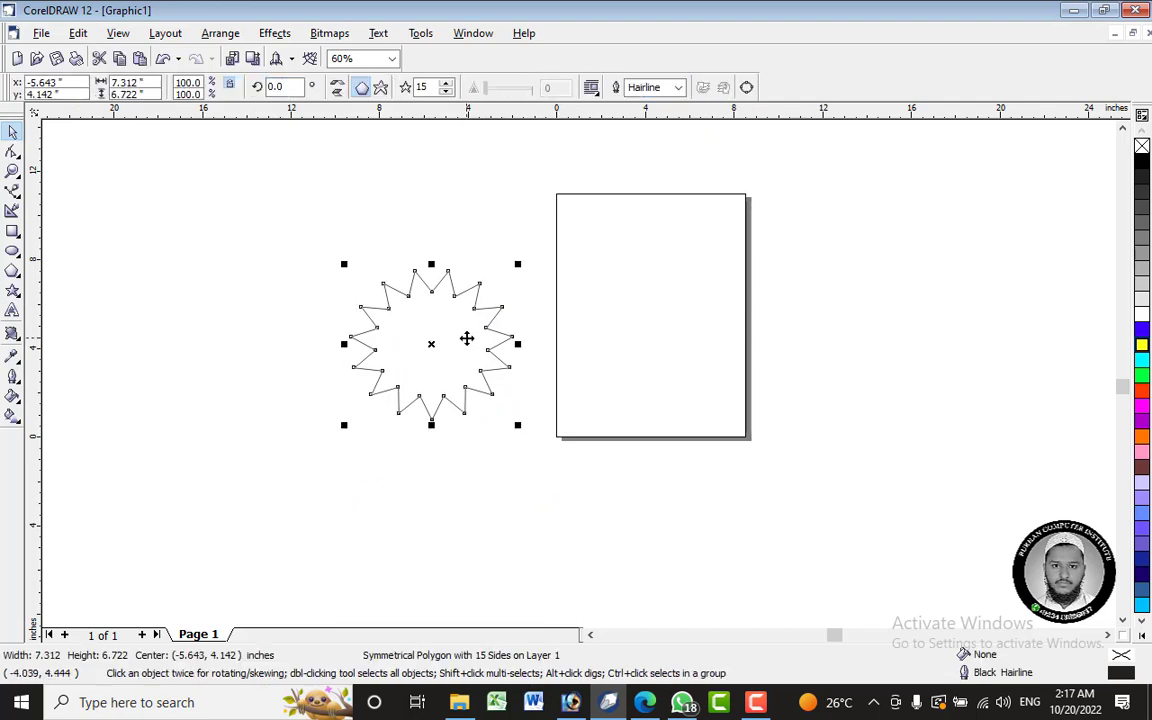
pyautogui.click(64, 404)
# - Draw a circle about 2.07 inches in diameter from the centre of the spiked polygon
pyautogui.click(12, 250)
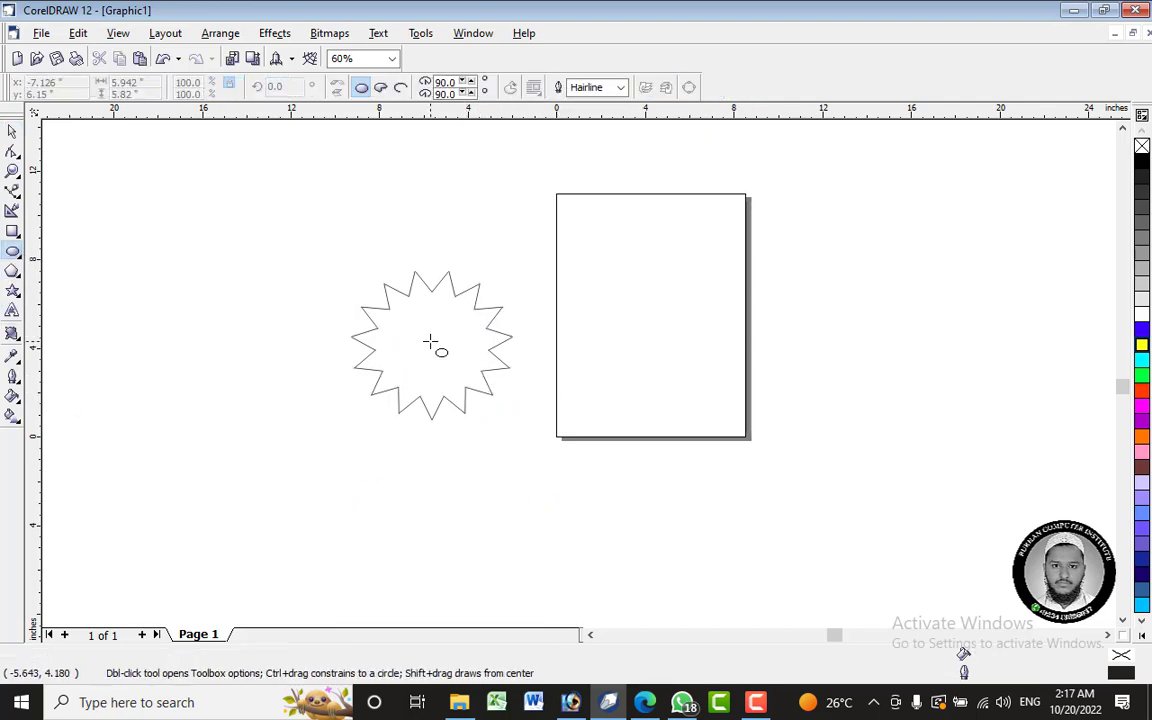
pyautogui.moveTo(430, 342); pyautogui.dragTo(453, 365)
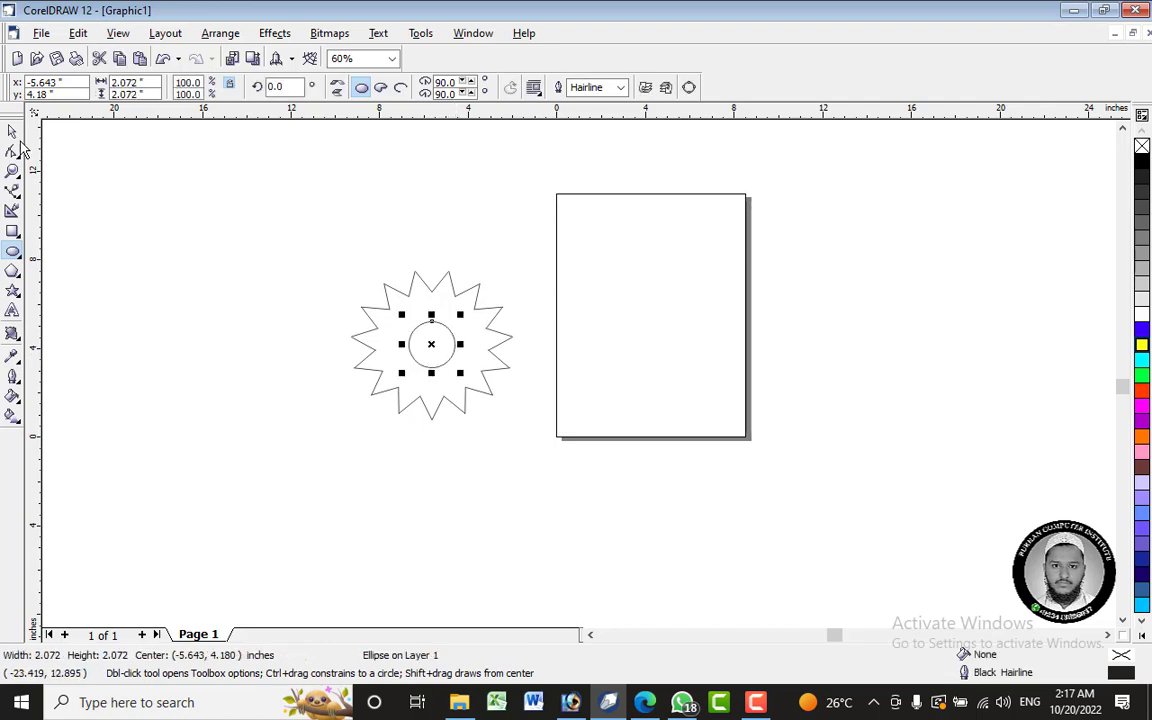
# - Simplify the spiked polygon and the inner circle together to cut a round hole in the polygon
pyautogui.click(12, 131)
pyautogui.moveTo(167, 200); pyautogui.dragTo(692, 498)
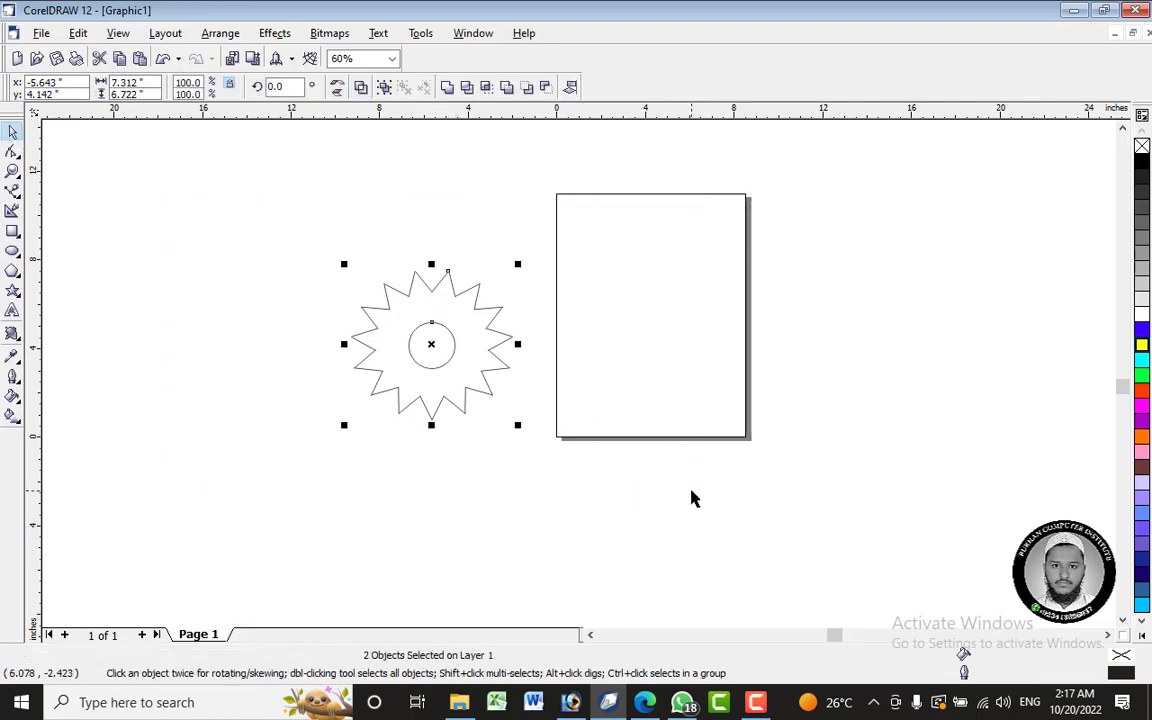
pyautogui.click(370, 337)
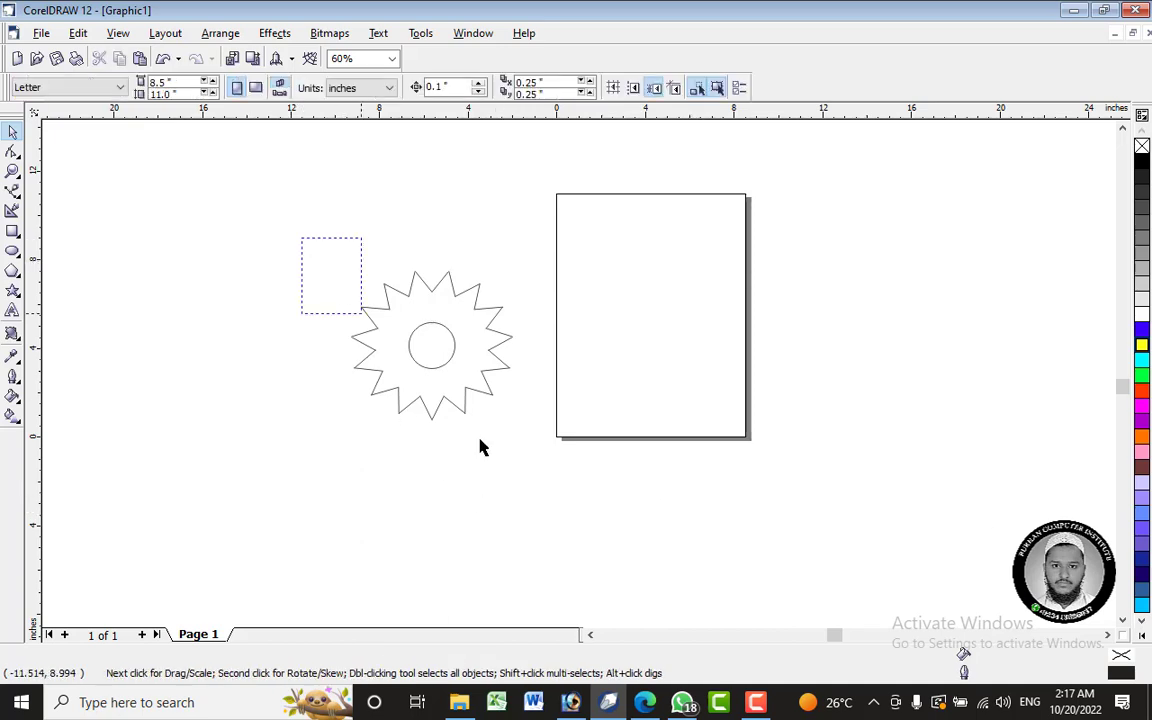
pyautogui.moveTo(480, 440); pyautogui.dragTo(642, 551)
pyautogui.click(586, 355)
pyautogui.click(462, 312)
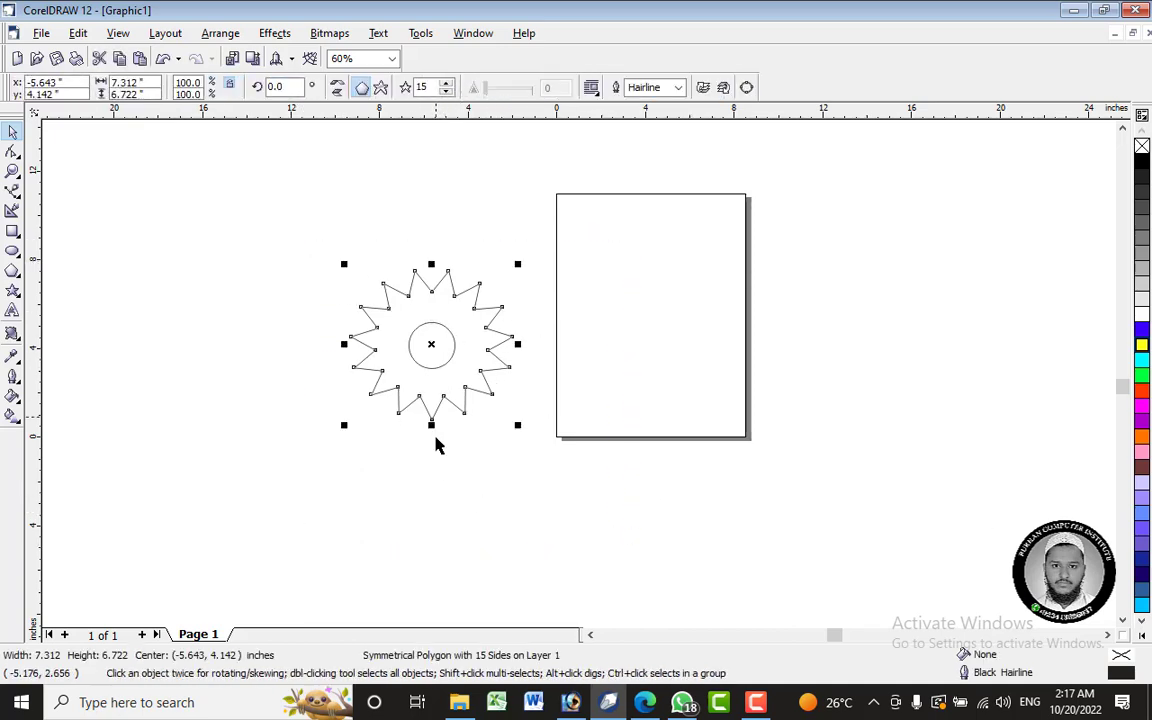
pyautogui.moveTo(285, 220); pyautogui.dragTo(605, 527)
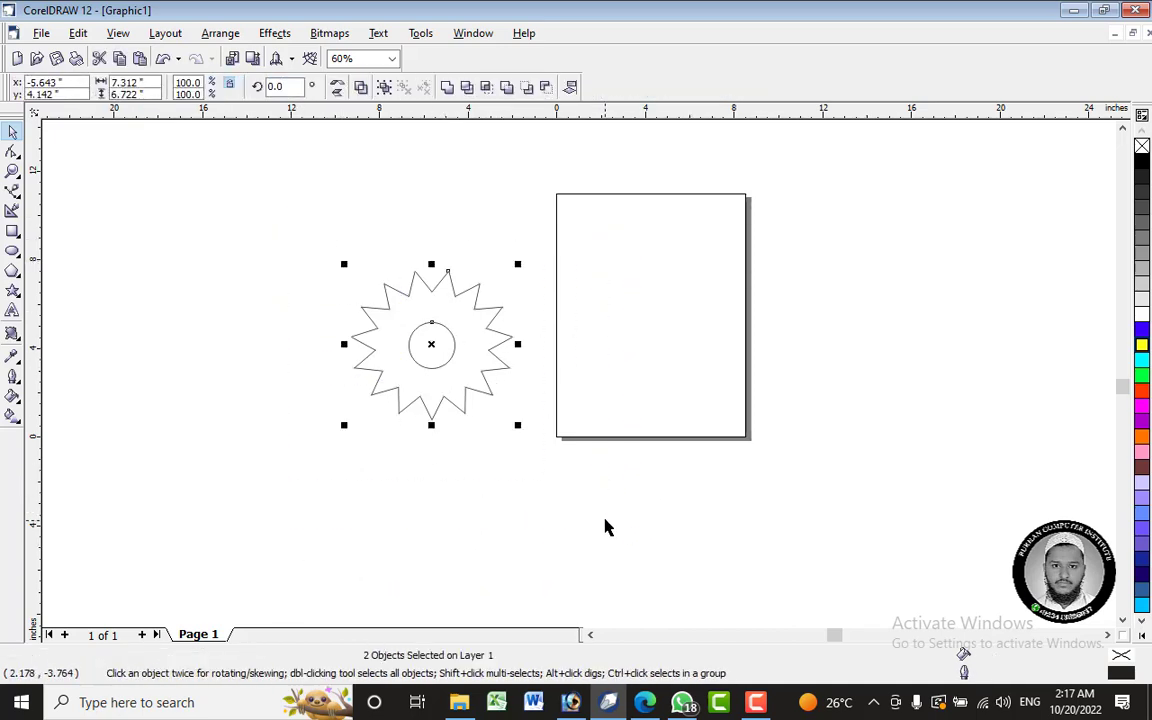
pyautogui.click(507, 89)
pyautogui.click(478, 380)
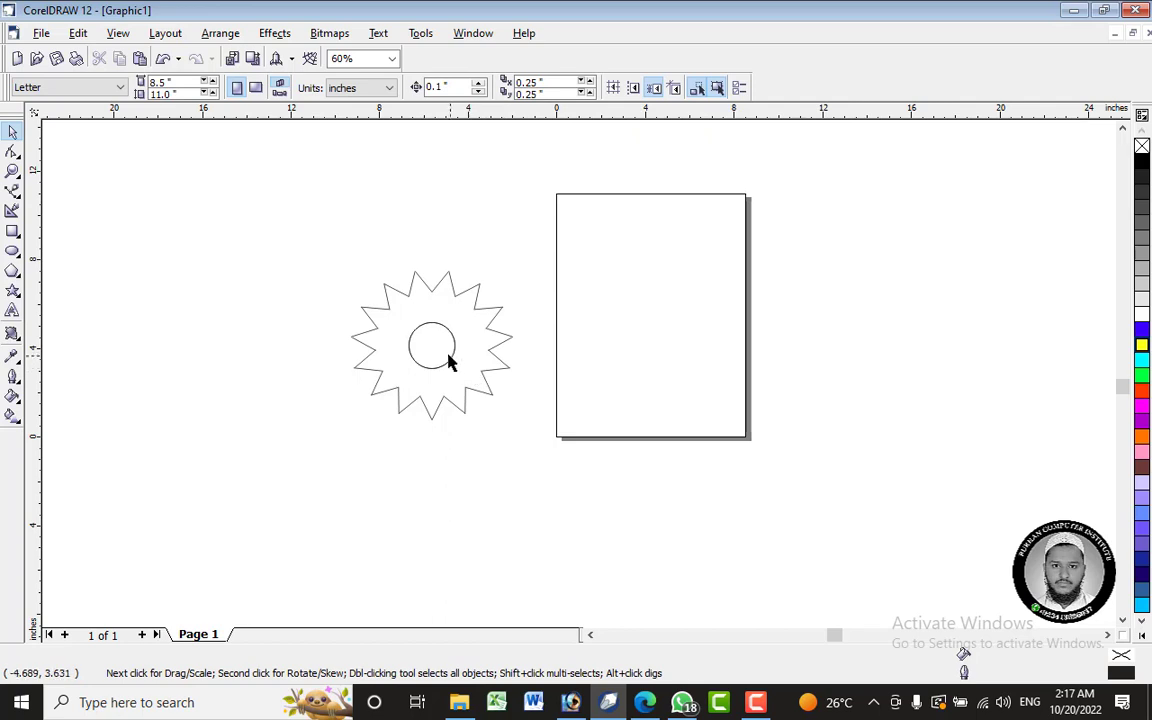
# - Move the small circle out of the hole onto the page and fill the gear shape with 30% Black
pyautogui.moveTo(449, 356); pyautogui.dragTo(666, 354)
pyautogui.moveTo(504, 350); pyautogui.dragTo(457, 350)
pyautogui.click(462, 387)
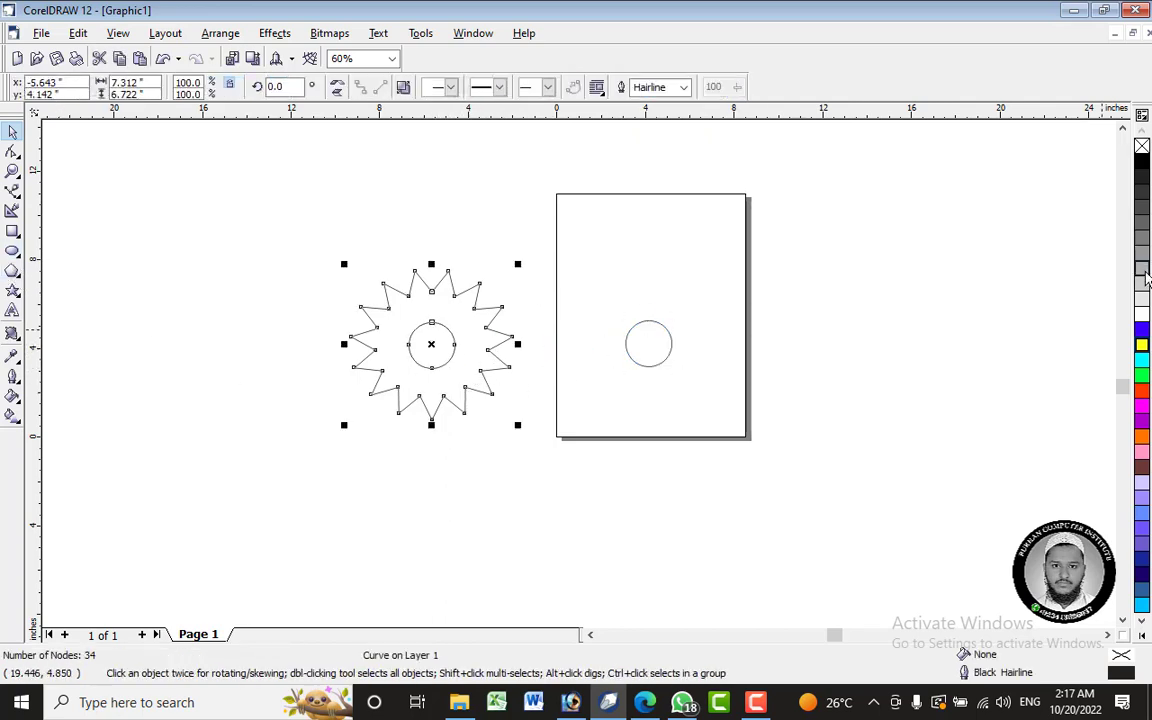
pyautogui.click(1144, 276)
pyautogui.click(496, 489)
# - Delete the leftover small circle on the page
pyautogui.click(667, 351)
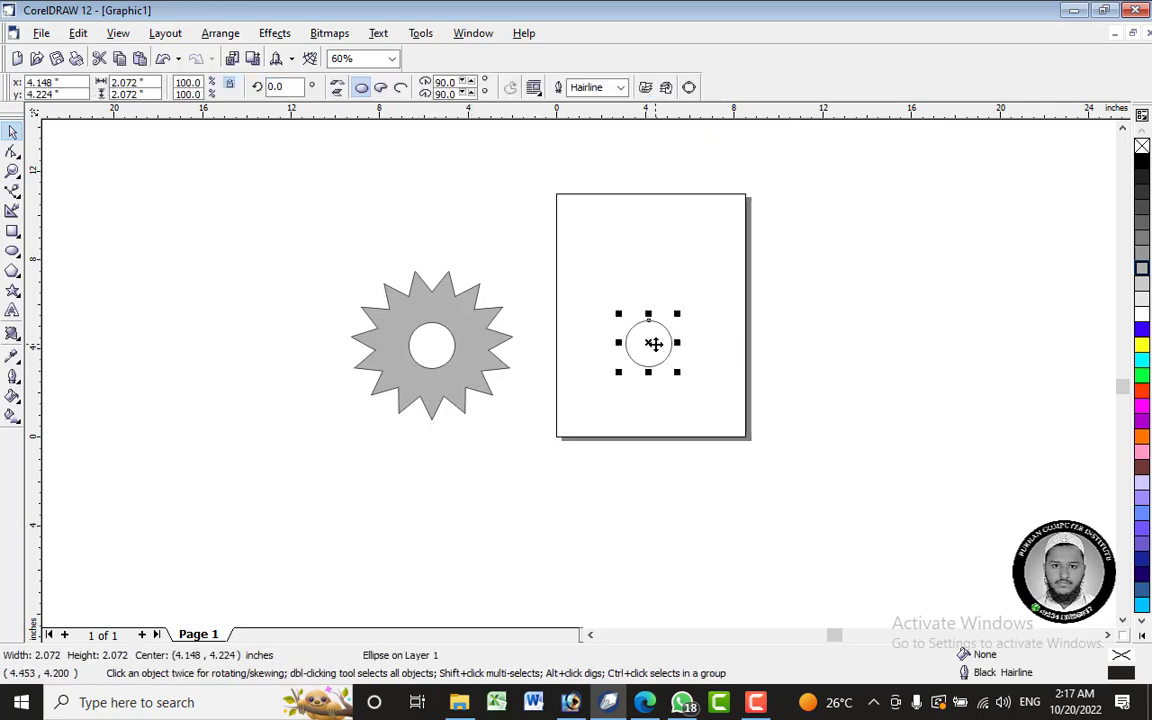
pyautogui.rightClick(658, 342)
pyautogui.click(700, 463)
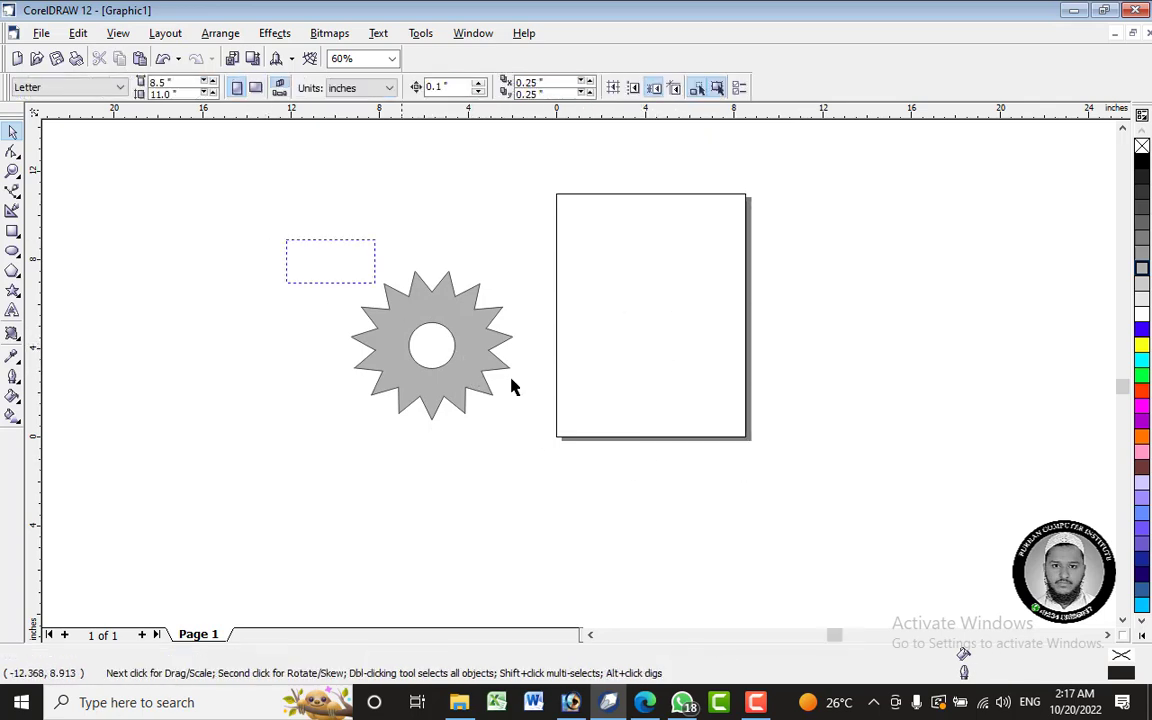
# - Move the grey gear shape up so its centre sits at about X -6.8, Y 7.7 inches
pyautogui.click(390, 310)
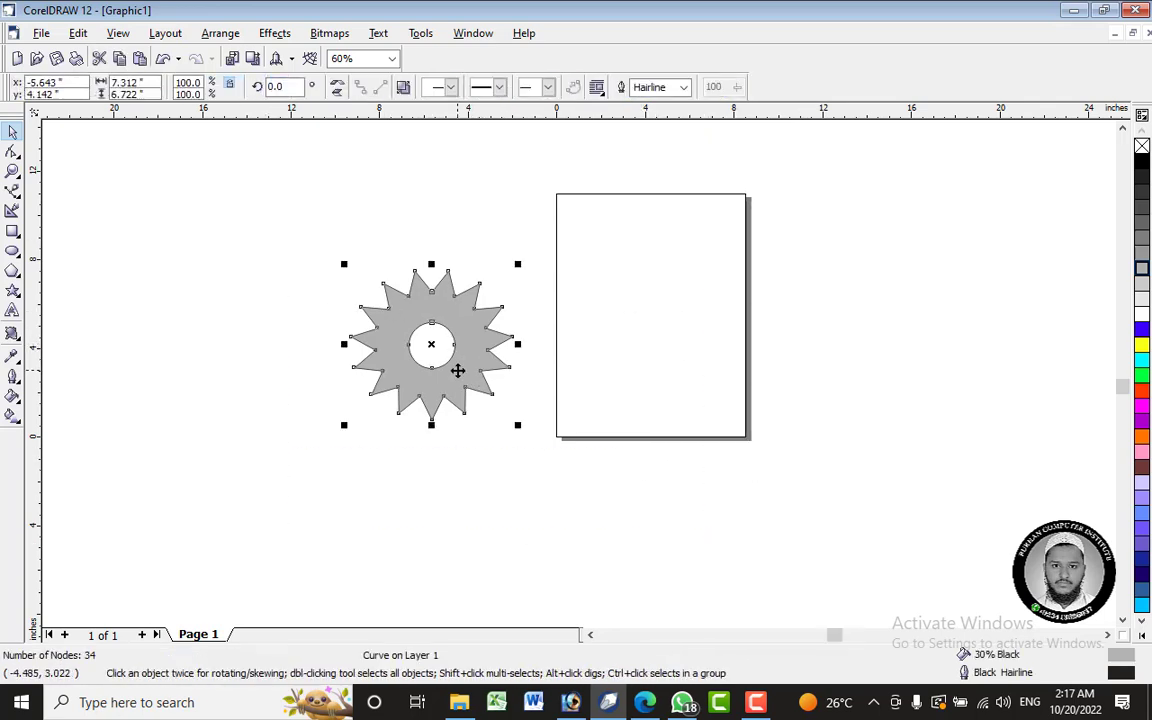
pyautogui.moveTo(457, 371); pyautogui.dragTo(432, 294)
pyautogui.click(470, 458)
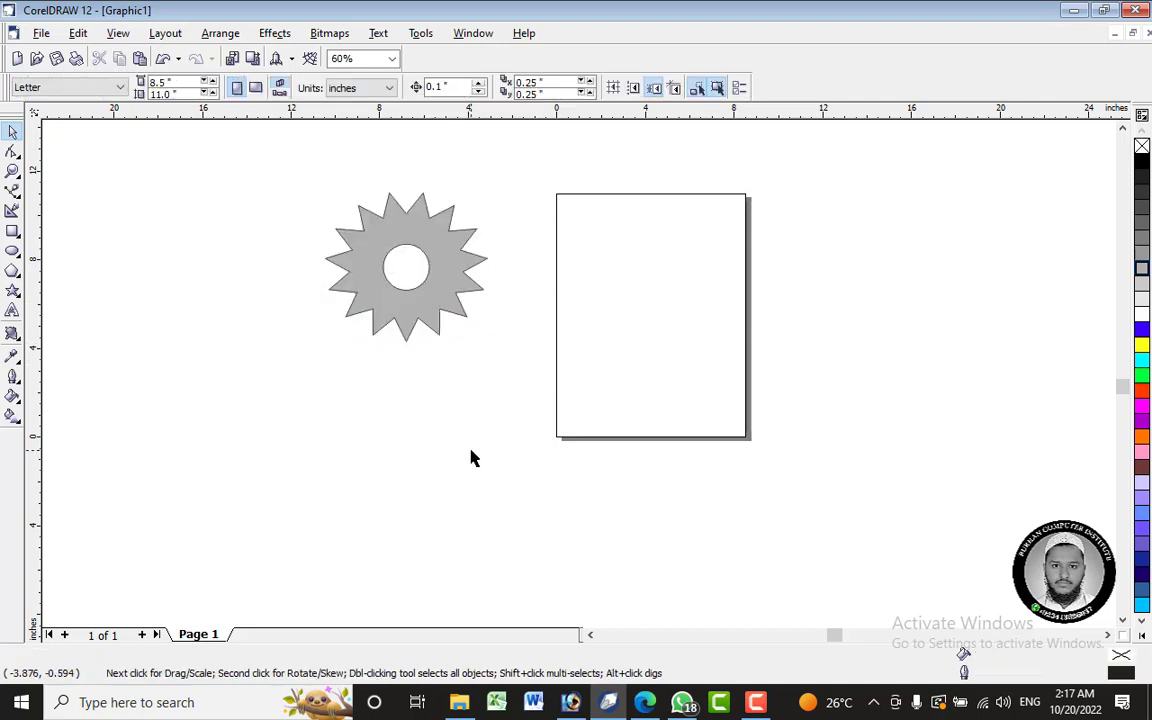
# - Start an Extrude effect on the gear shape and set its depth to 5
pyautogui.click(463, 257)
pyautogui.click(220, 33)
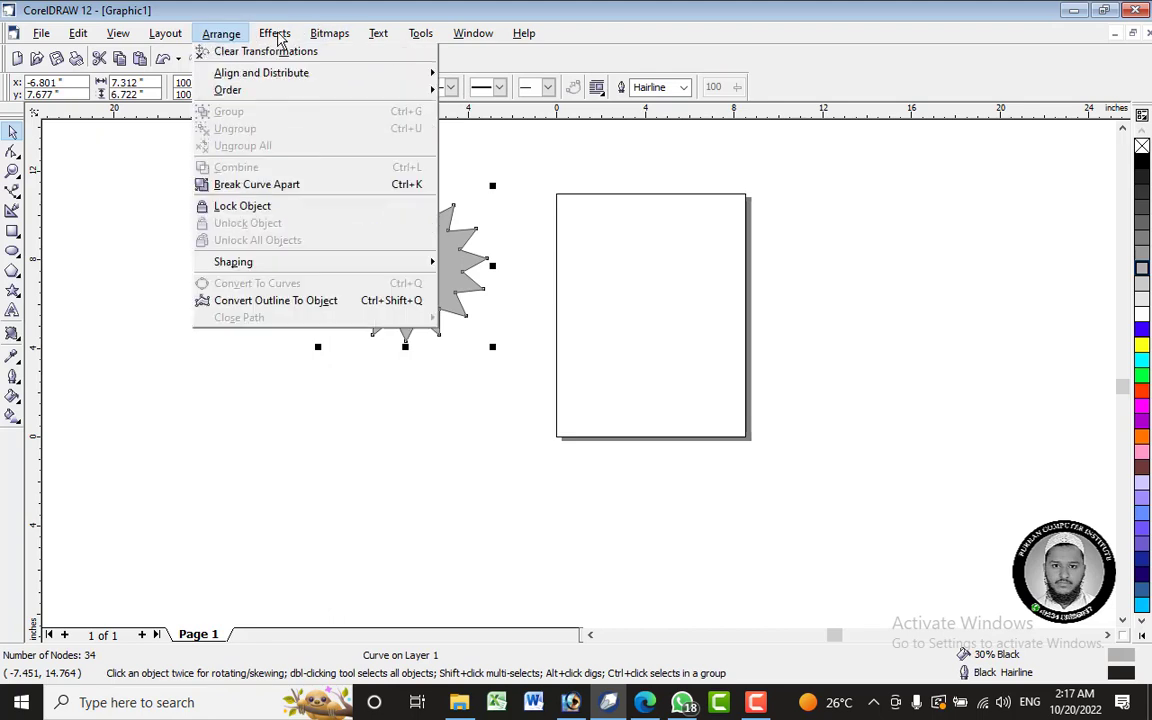
pyautogui.click(278, 35)
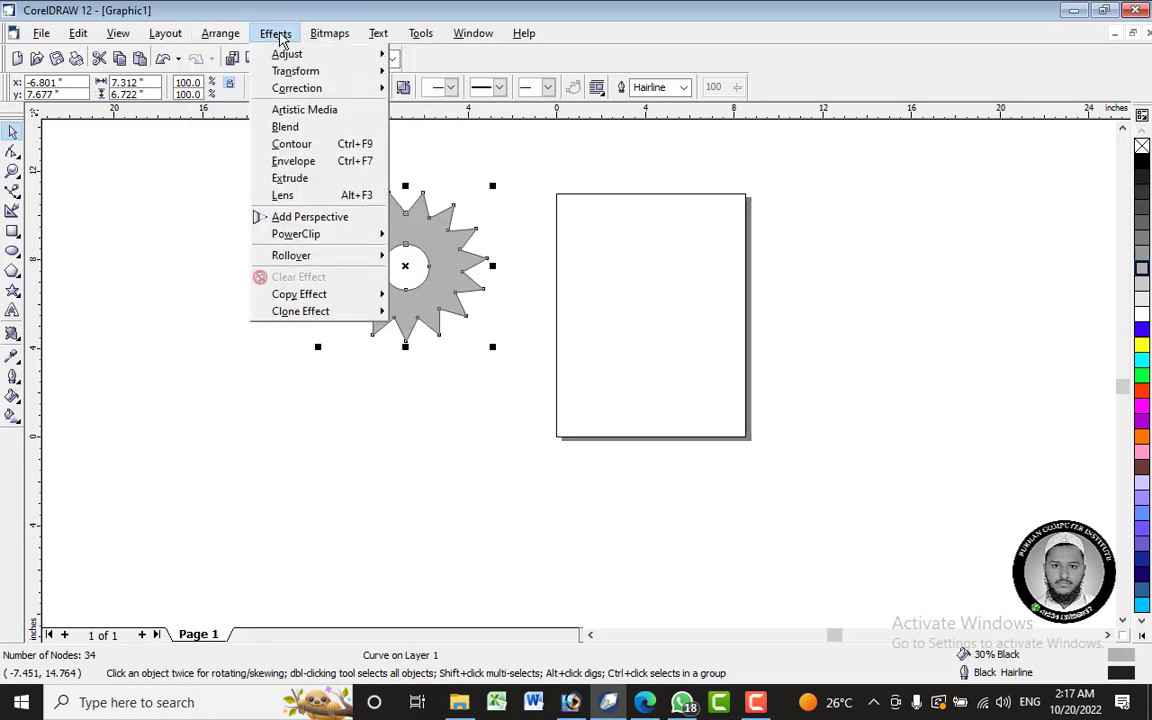
pyautogui.click(350, 179)
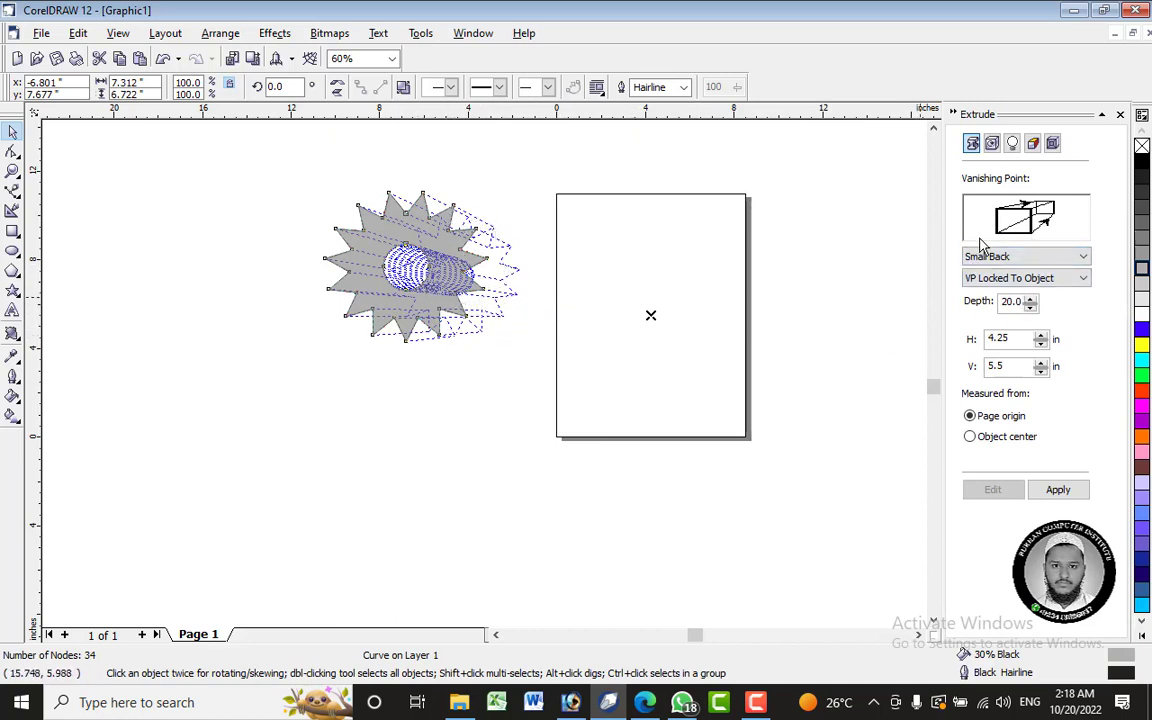
pyautogui.click(1031, 306)
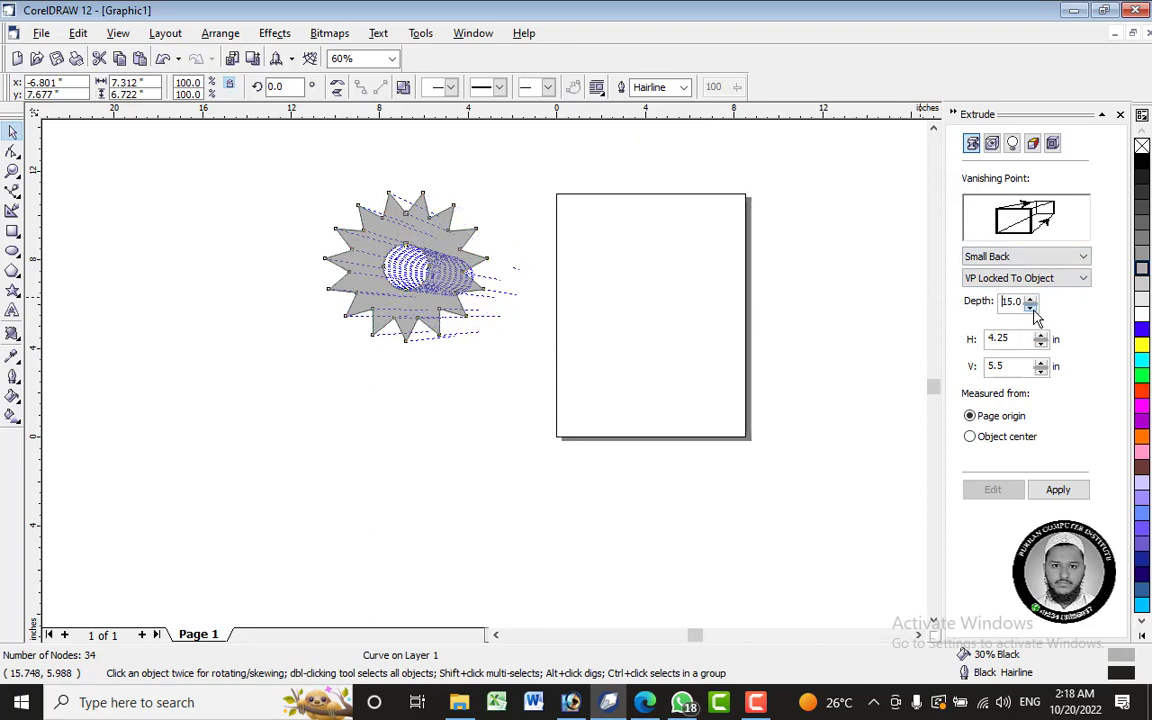
pyautogui.click(1031, 306)
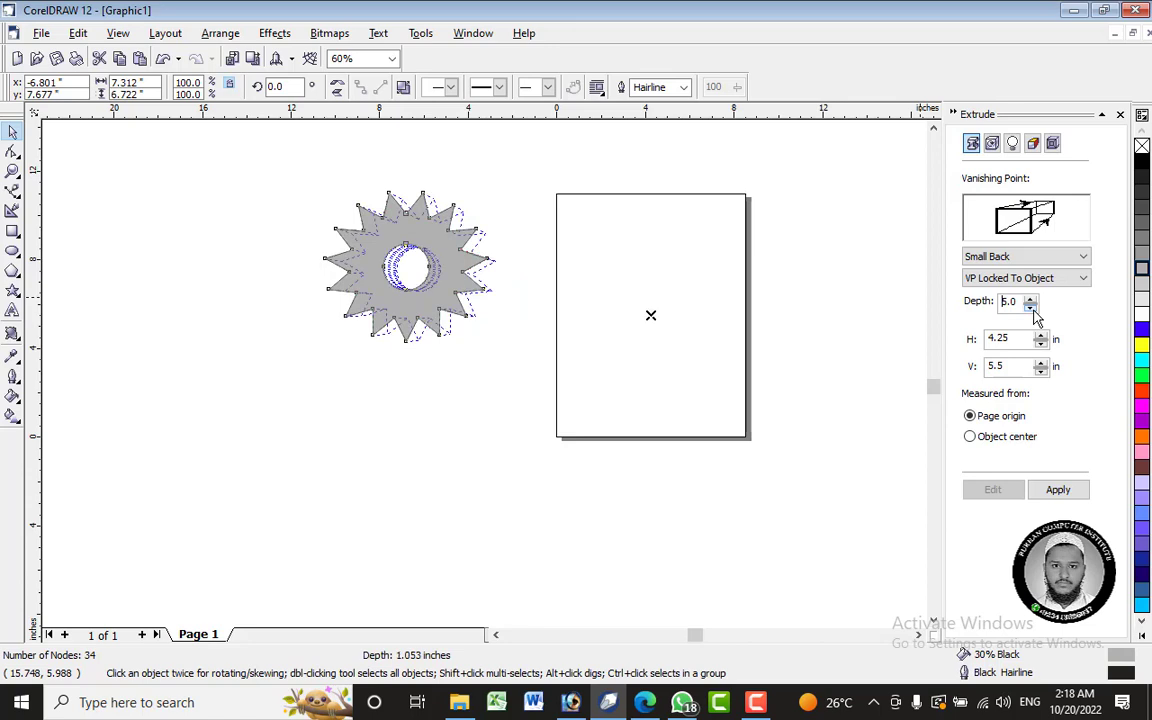
# - Try an X rotation of 4 in the extrusion's numeric 3D rotation values and reset it to 0
pyautogui.click(993, 146)
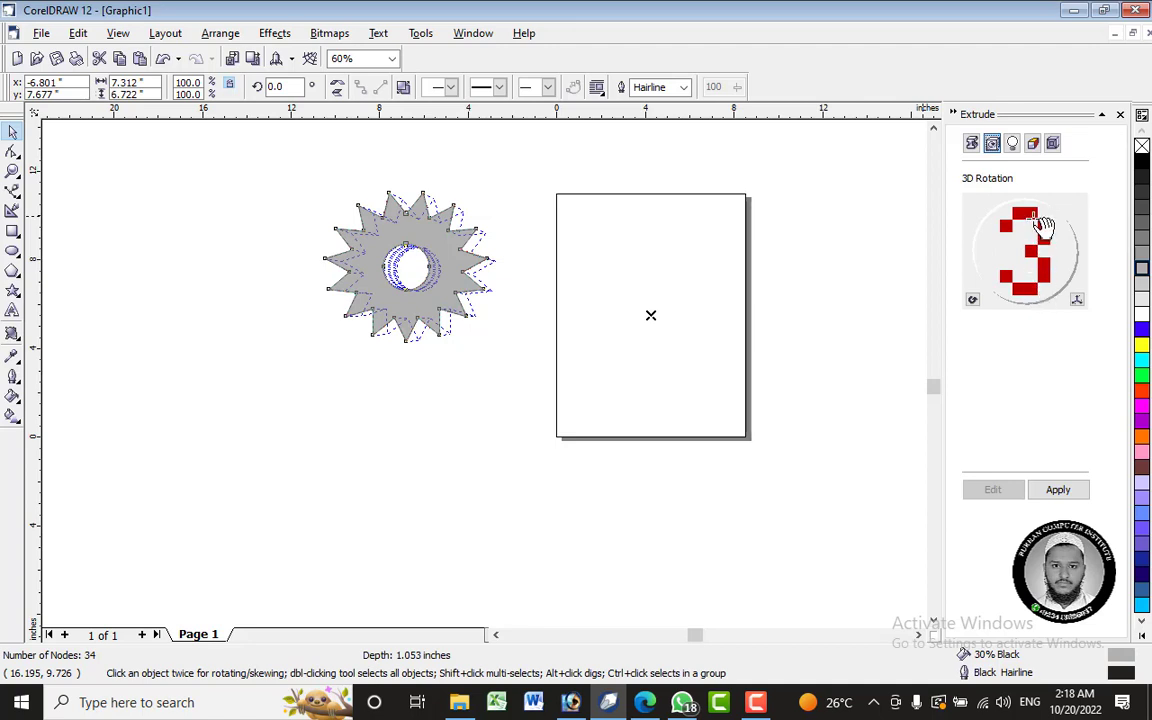
pyautogui.click(1078, 301)
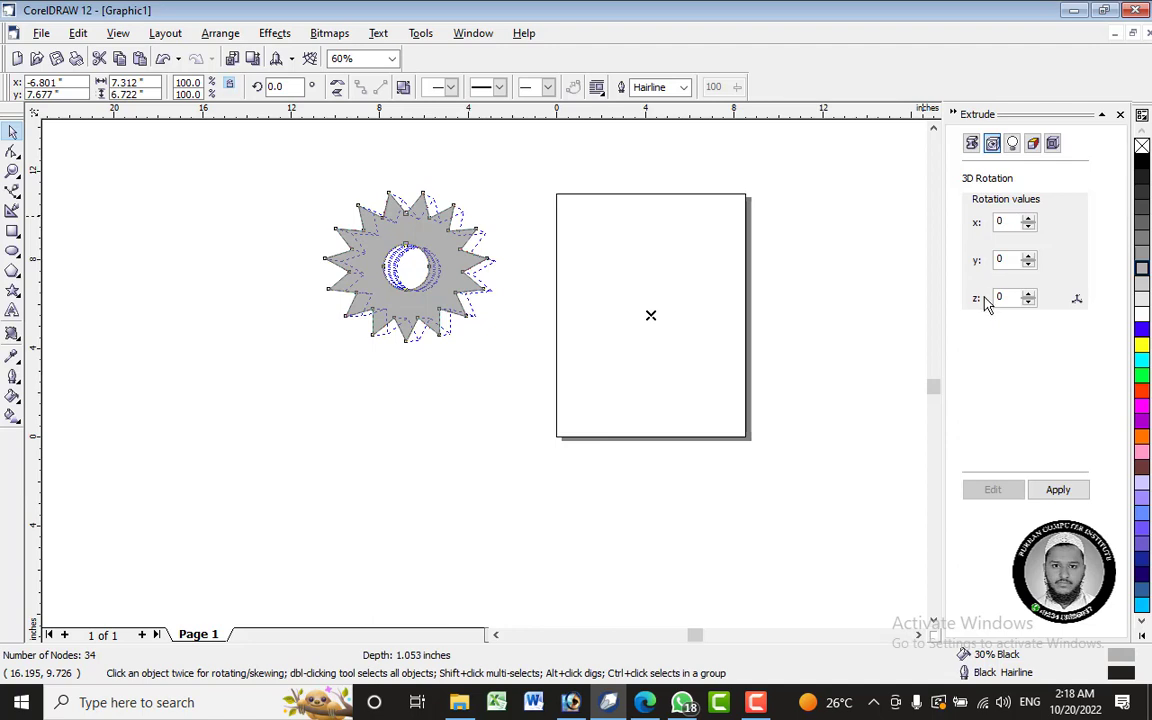
pyautogui.click(1029, 220)
pyautogui.click(1029, 220)
pyautogui.click(1029, 220)
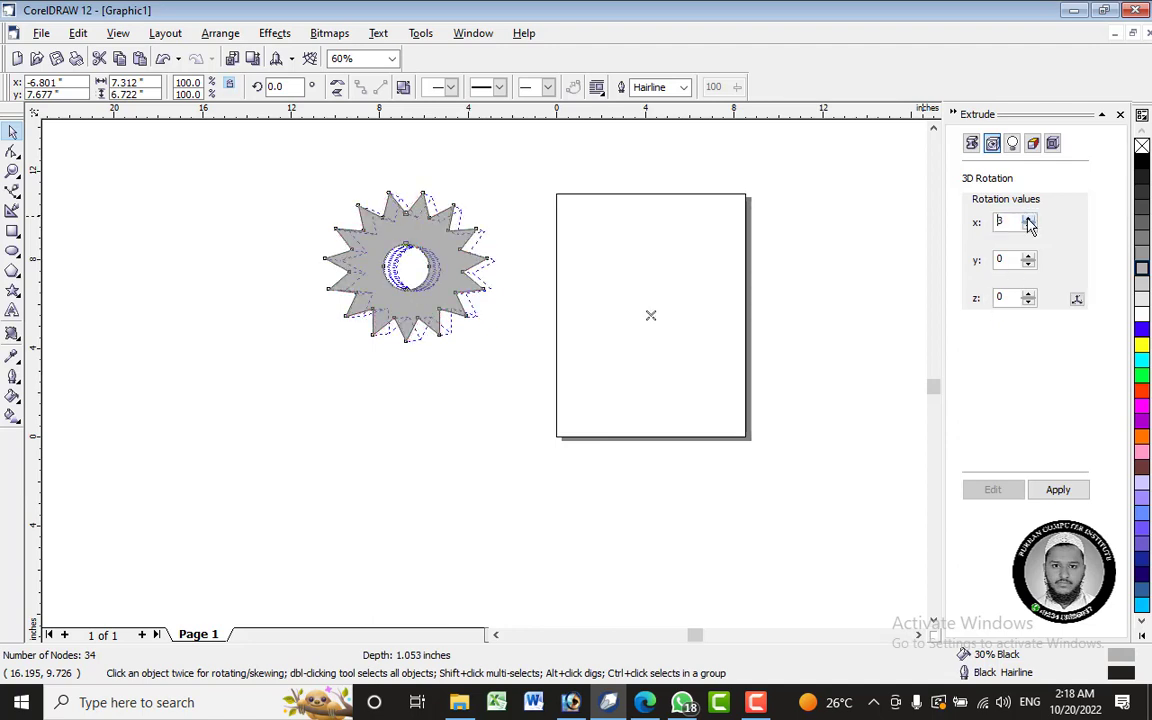
pyautogui.click(1029, 220)
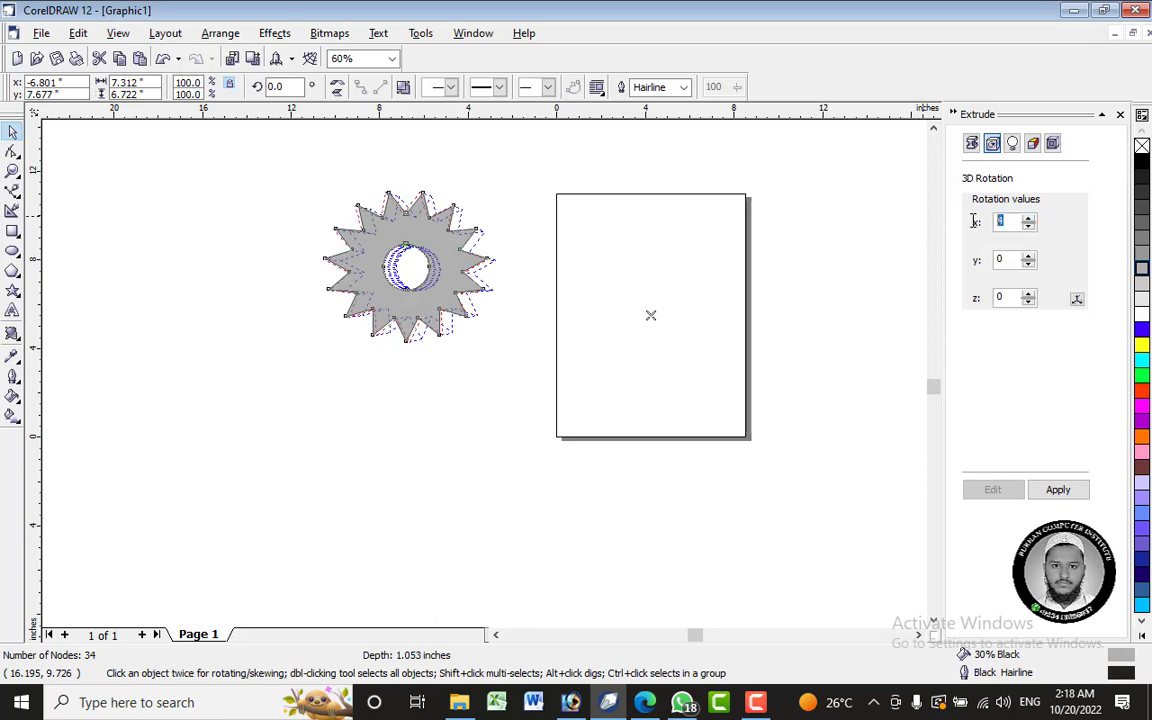
pyautogui.write('0')
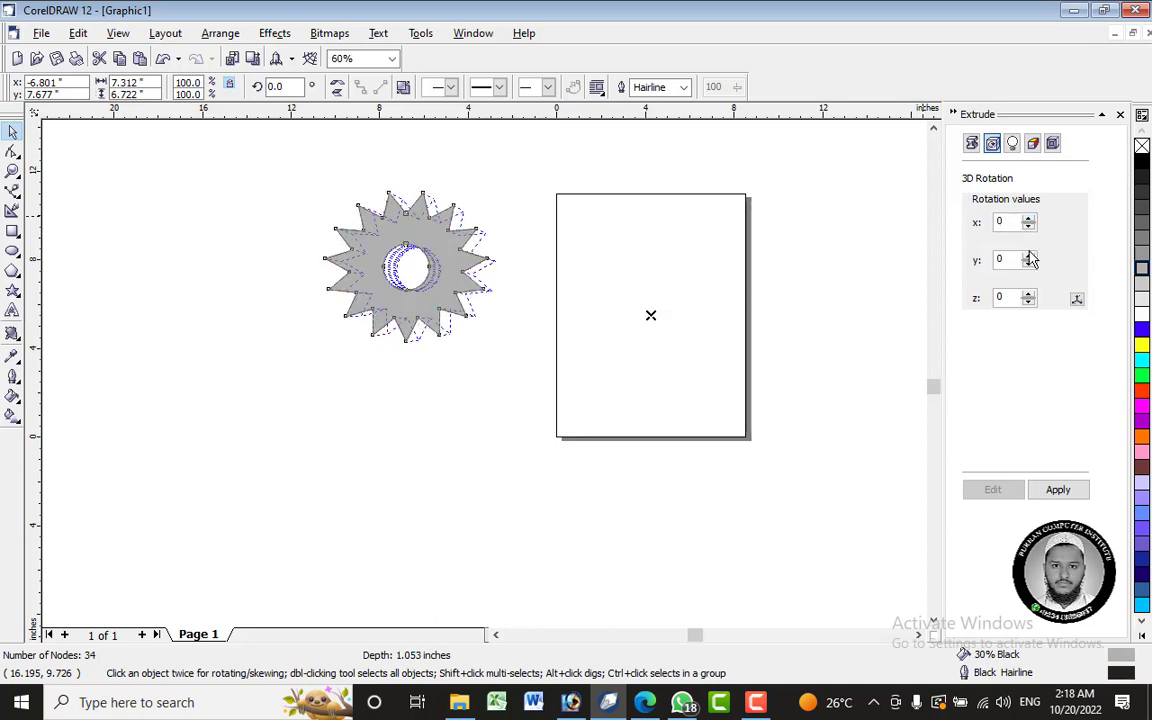
# - Set the Y rotation of the gear's extrusion to 5
pyautogui.click(1029, 257)
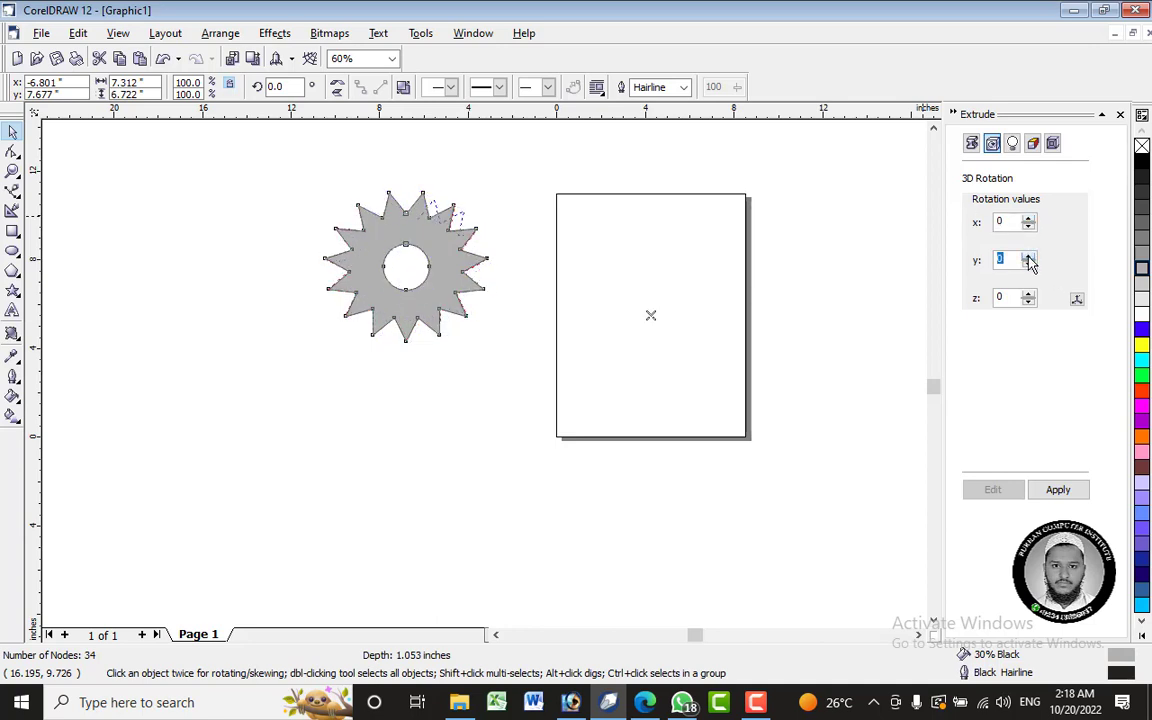
pyautogui.click(1029, 257)
pyautogui.click(1029, 258)
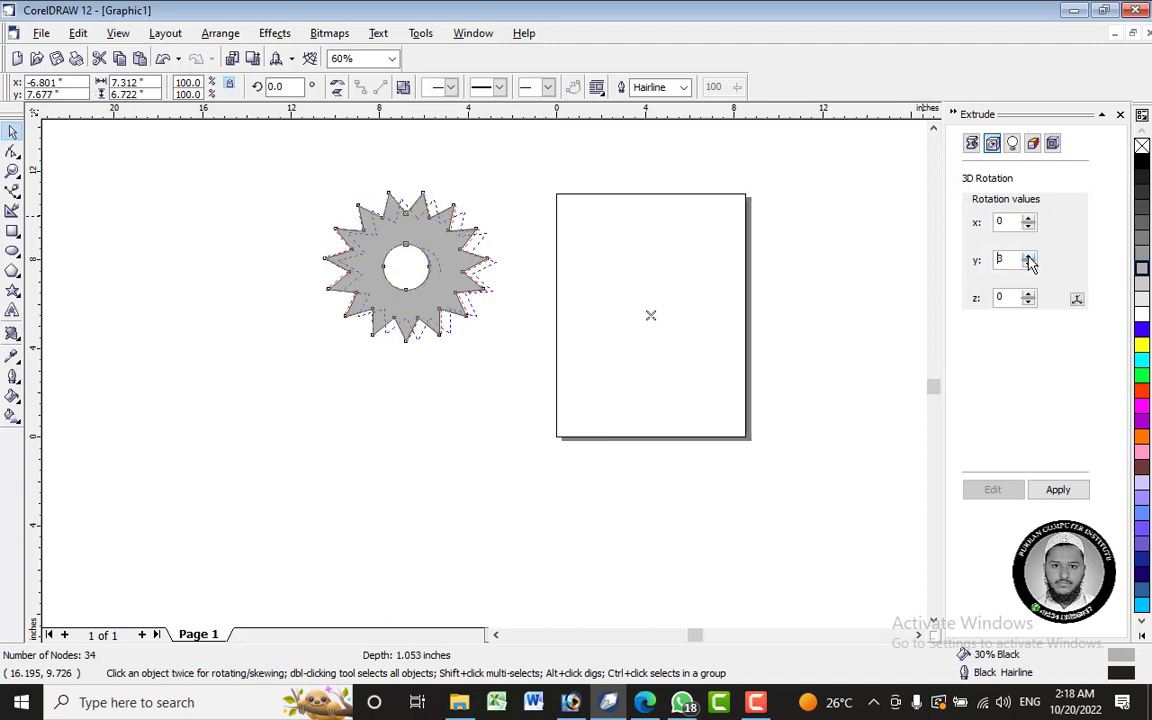
pyautogui.click(1029, 258)
pyautogui.click(1029, 257)
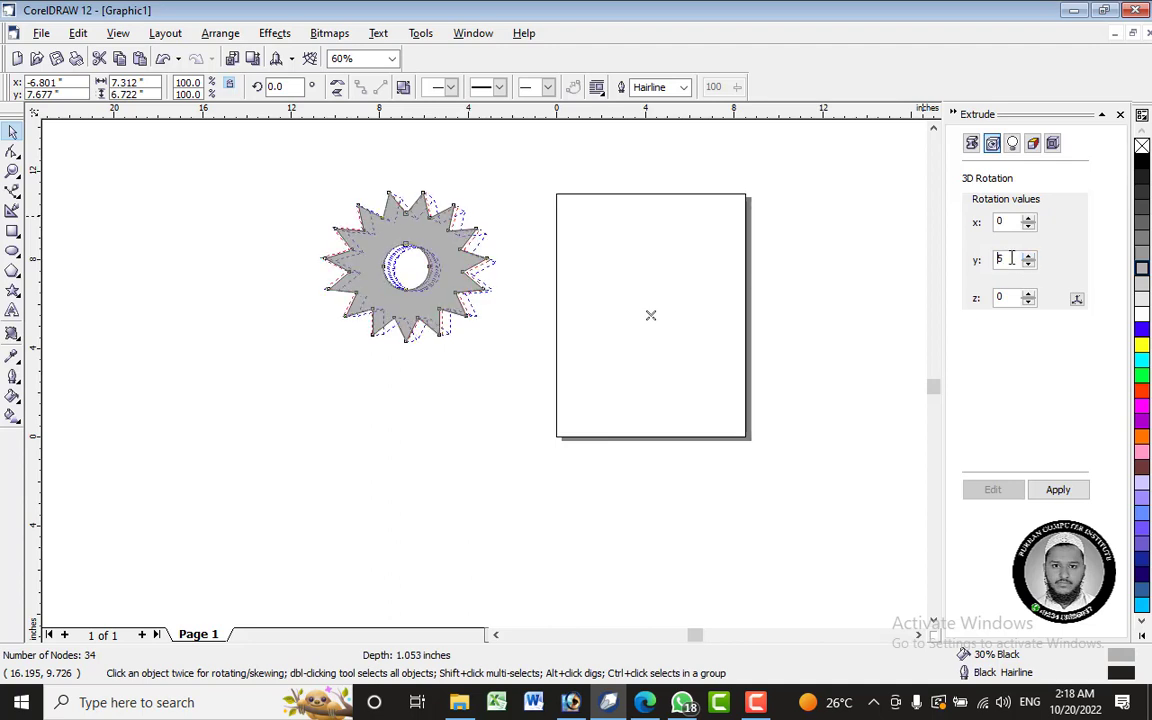
# - Rotate the extrusion preview freely so the gear tilts backward with its front face visible, and apply the extrusion
pyautogui.click(1077, 299)
pyautogui.moveTo(1032, 238)
pyautogui.mouseDown()
pyautogui.moveTo(1031, 262)
pyautogui.moveTo(1030, 247)
pyautogui.mouseUp()
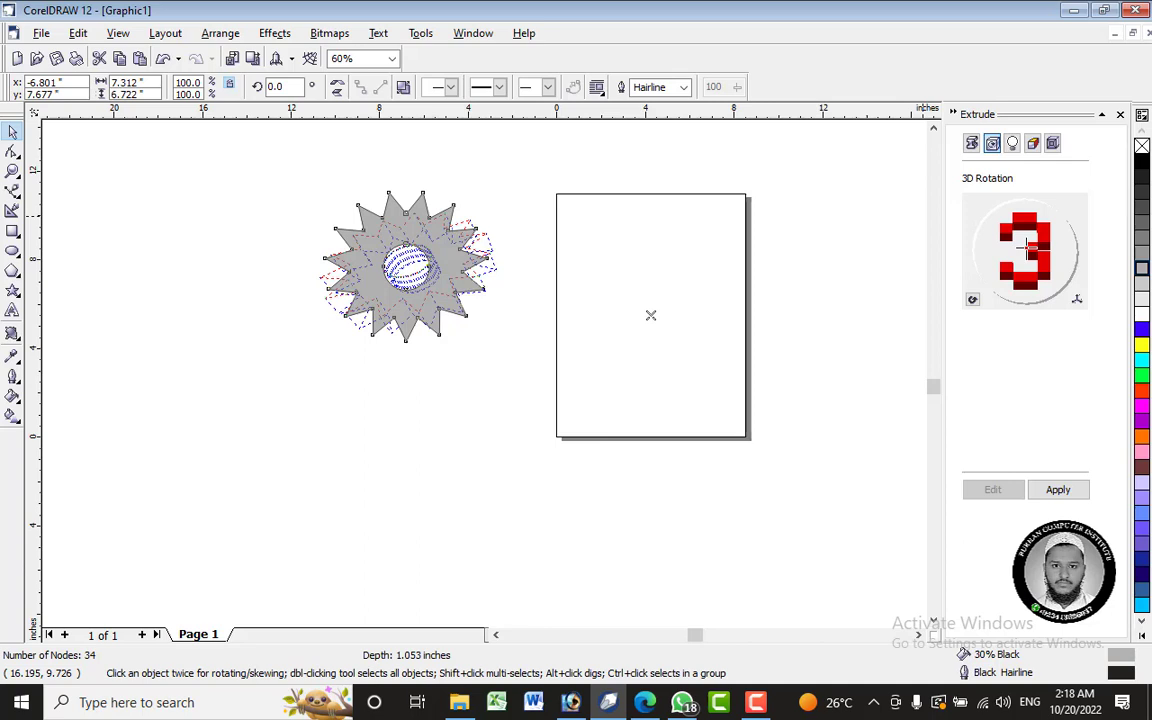
pyautogui.click(1058, 490)
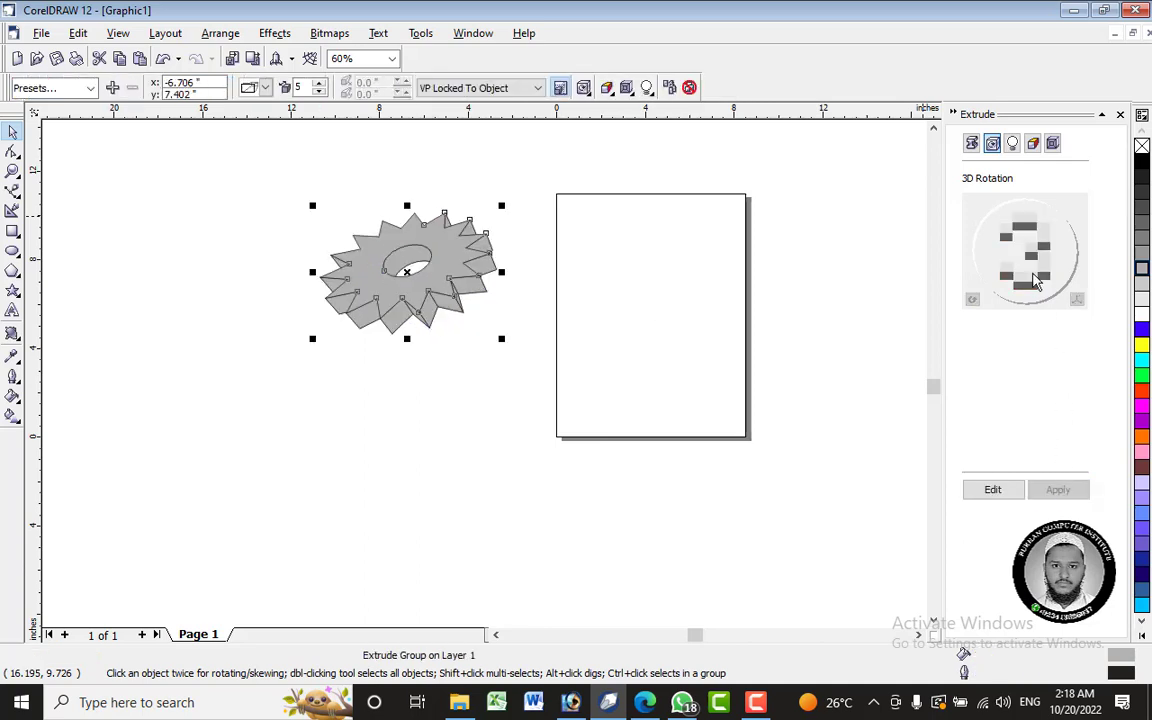
# - Edit the extrusion's 3D rotation to tilt the gear until it is seen nearly edge-on, and apply it
pyautogui.click(971, 145)
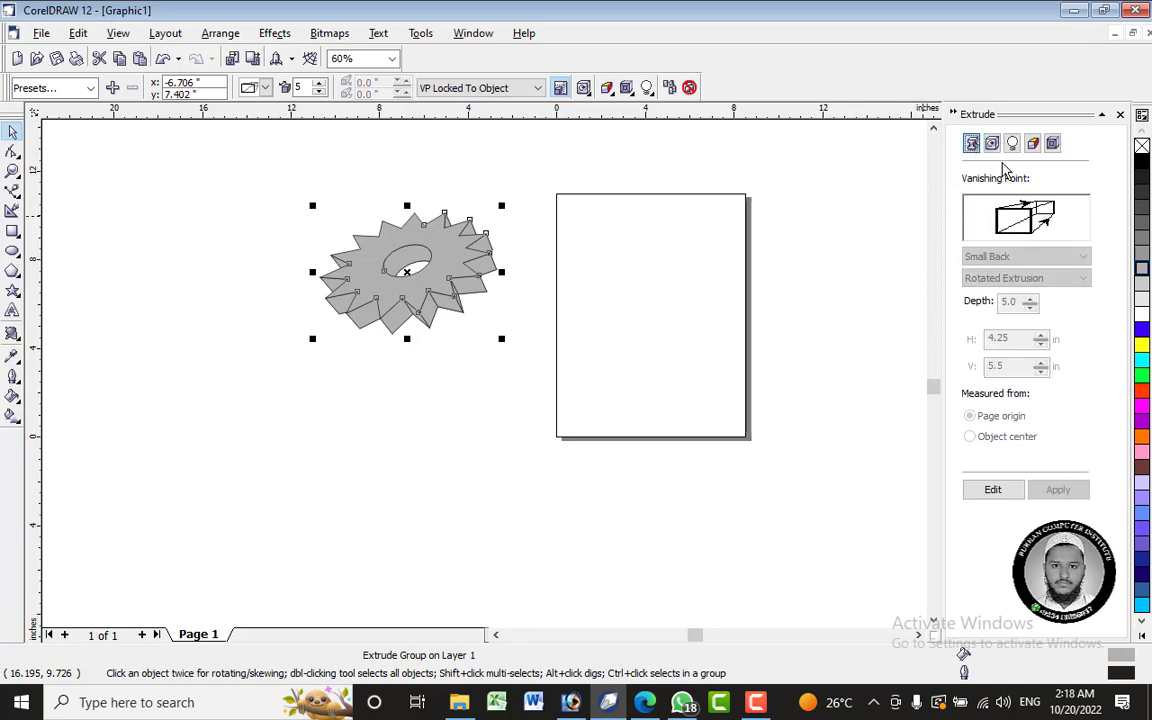
pyautogui.click(992, 145)
pyautogui.click(992, 489)
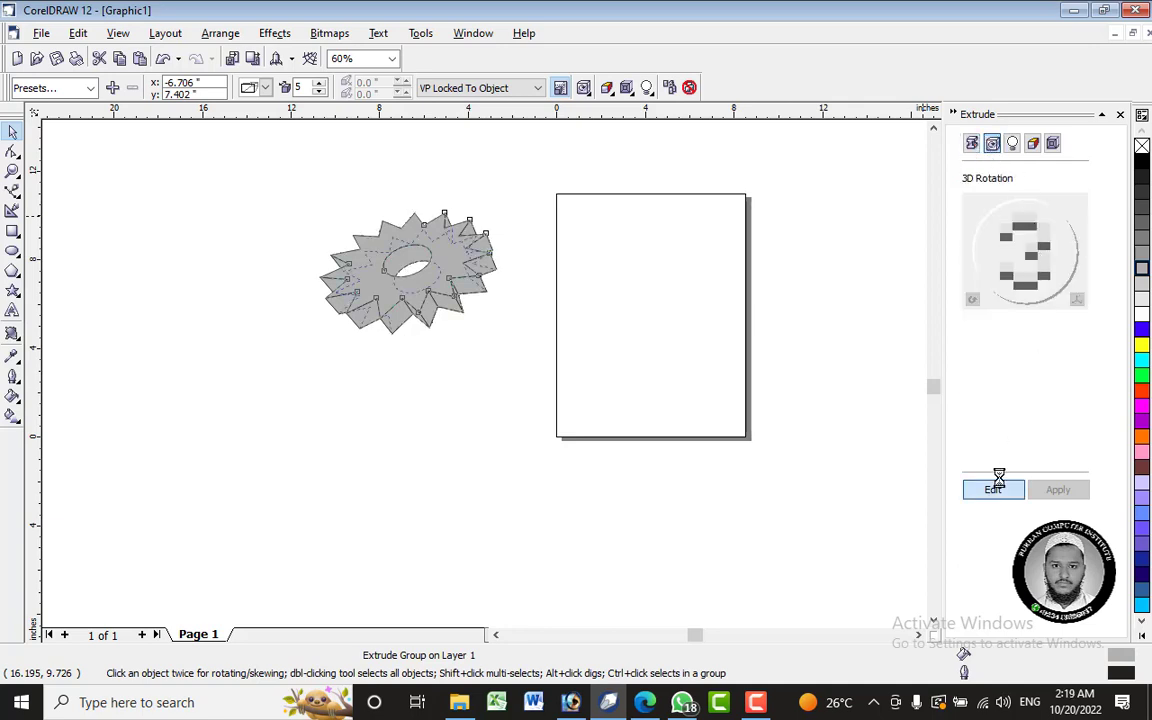
pyautogui.moveTo(1043, 281); pyautogui.dragTo(1040, 218)
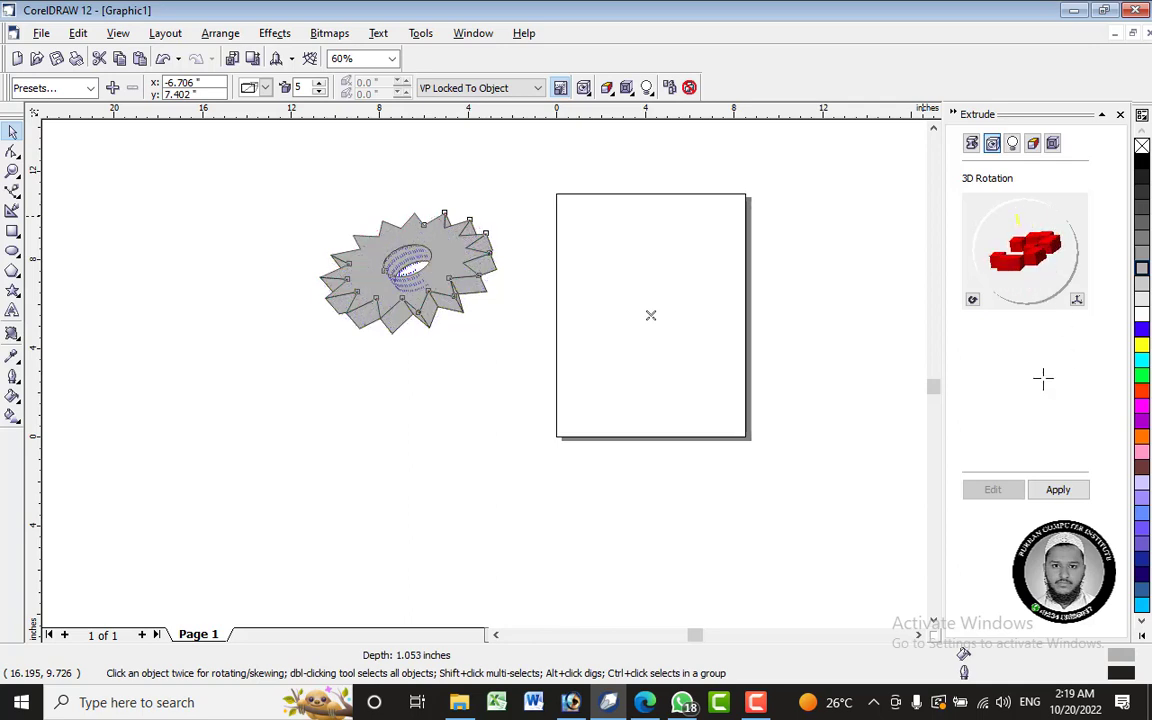
pyautogui.click(1057, 491)
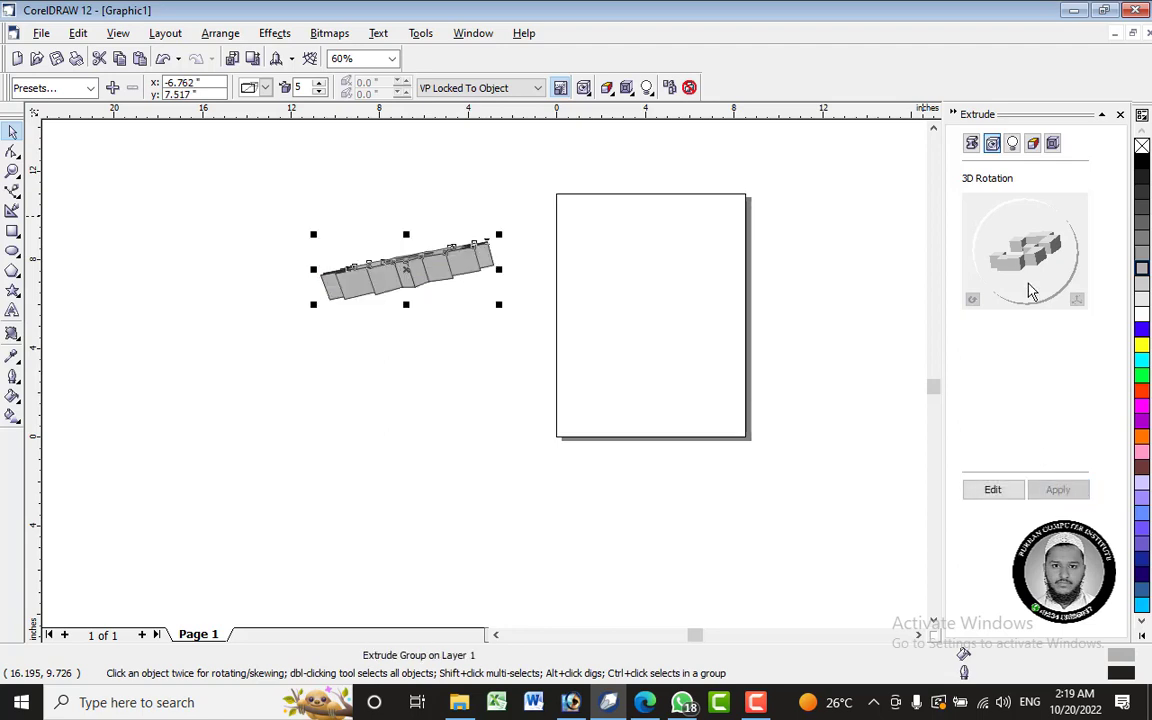
# - Edit the 3D rotation again to tilt the gear's top face and hole back into view, and apply it
pyautogui.click(992, 489)
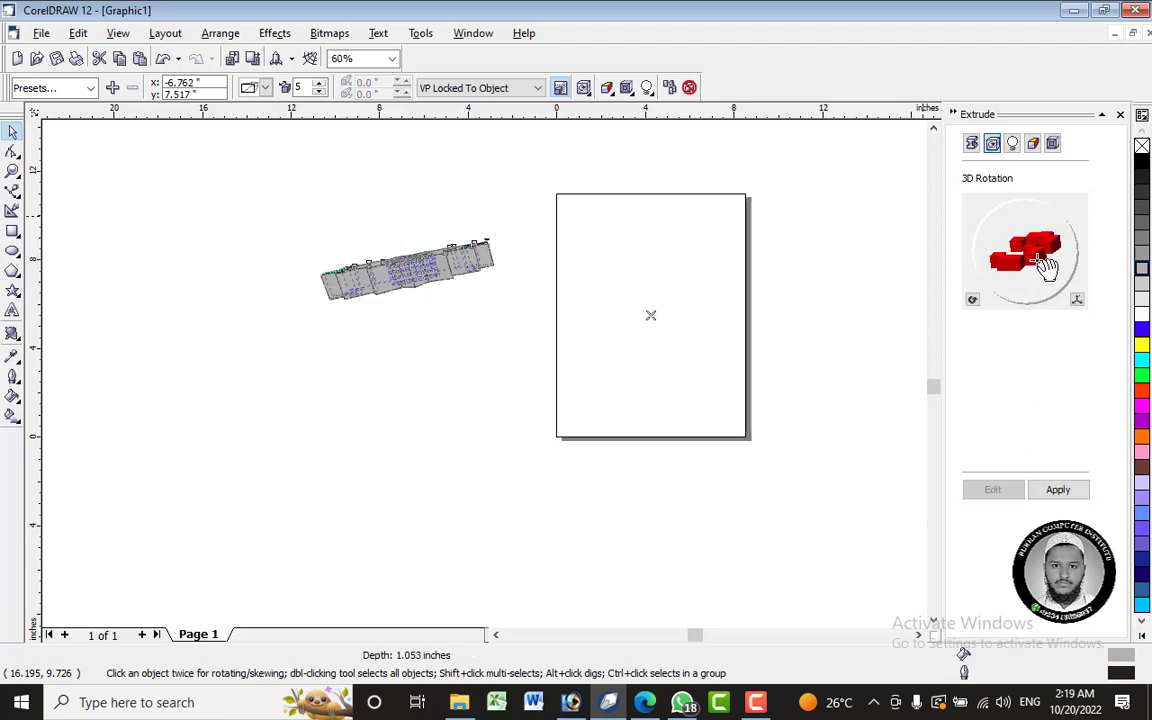
pyautogui.moveTo(1046, 265); pyautogui.dragTo(1040, 265)
pyautogui.click(1060, 489)
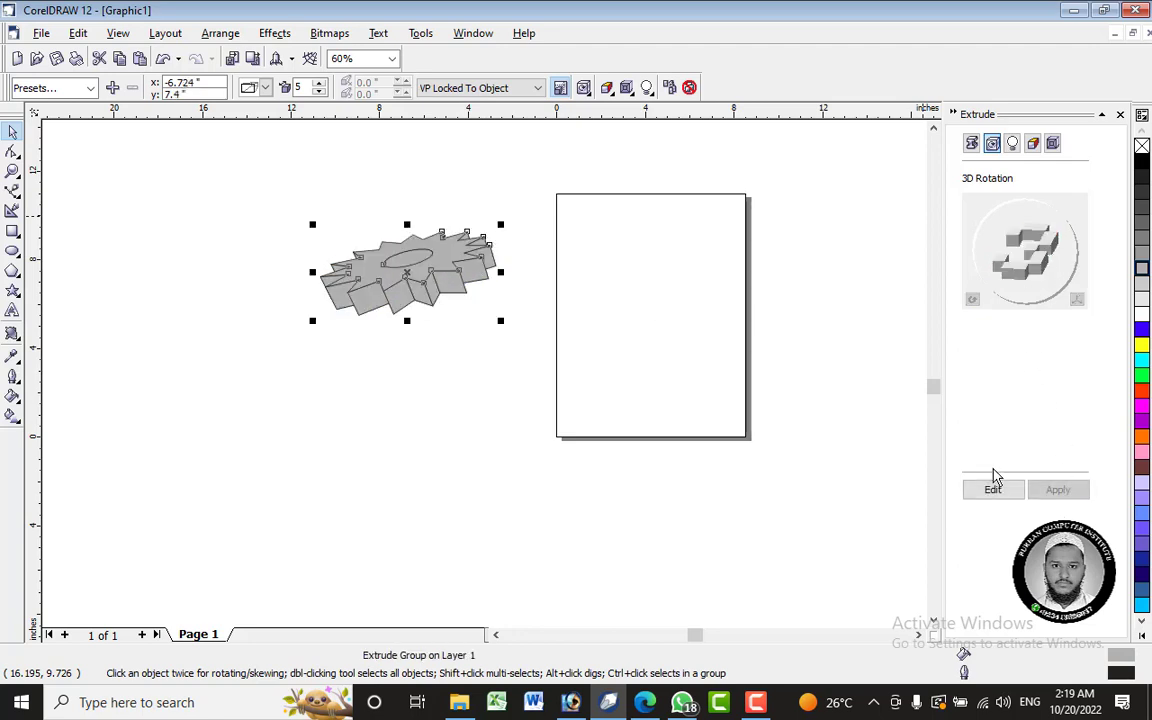
# - Use the Interactive Extrude tool's rotation control to turn the gear's front face more toward the viewer, and finish with the Pick tool
pyautogui.click(993, 489)
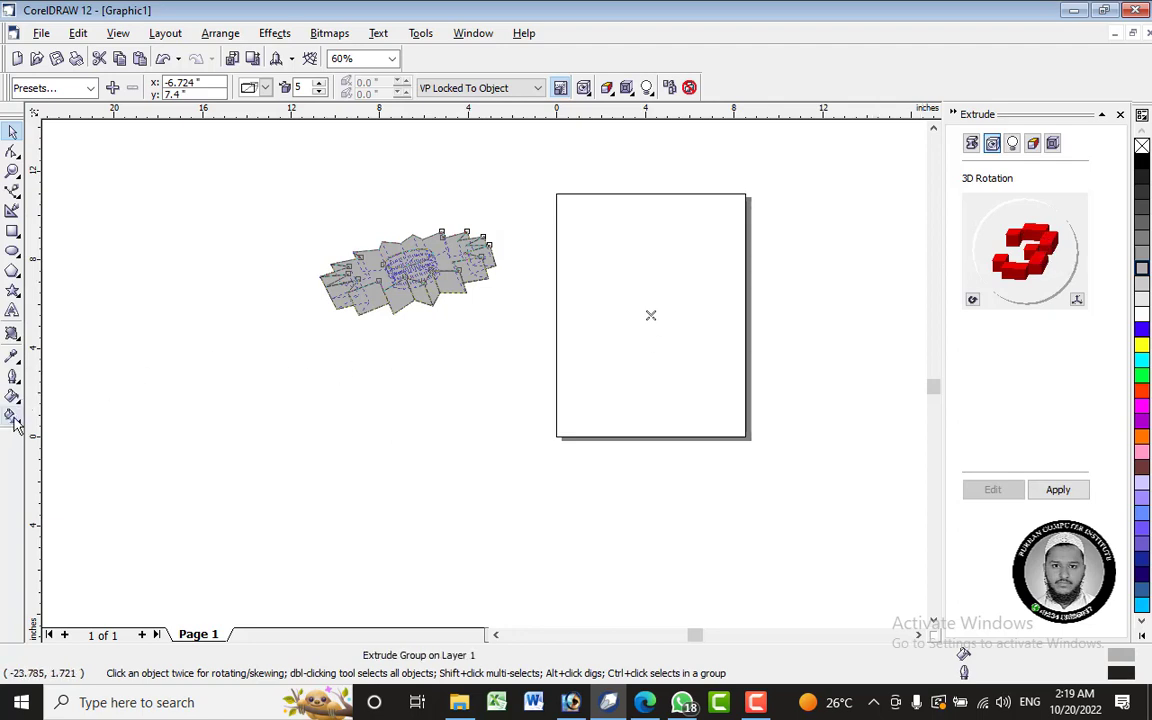
pyautogui.click(20, 338)
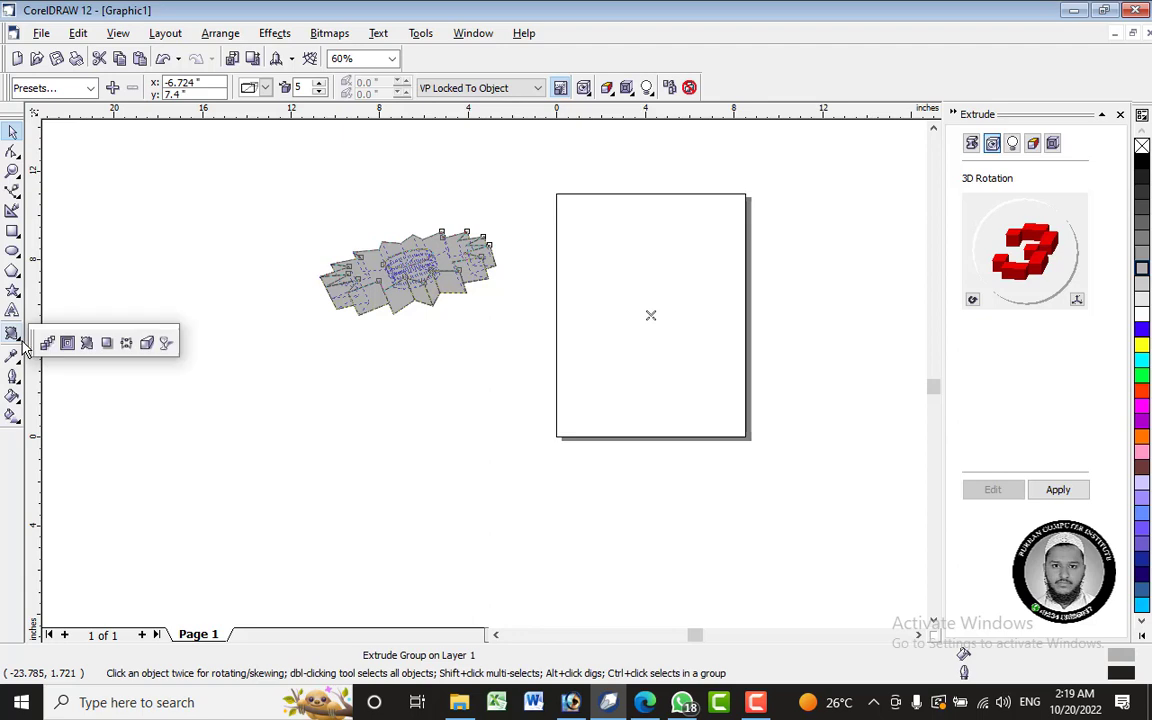
pyautogui.click(147, 343)
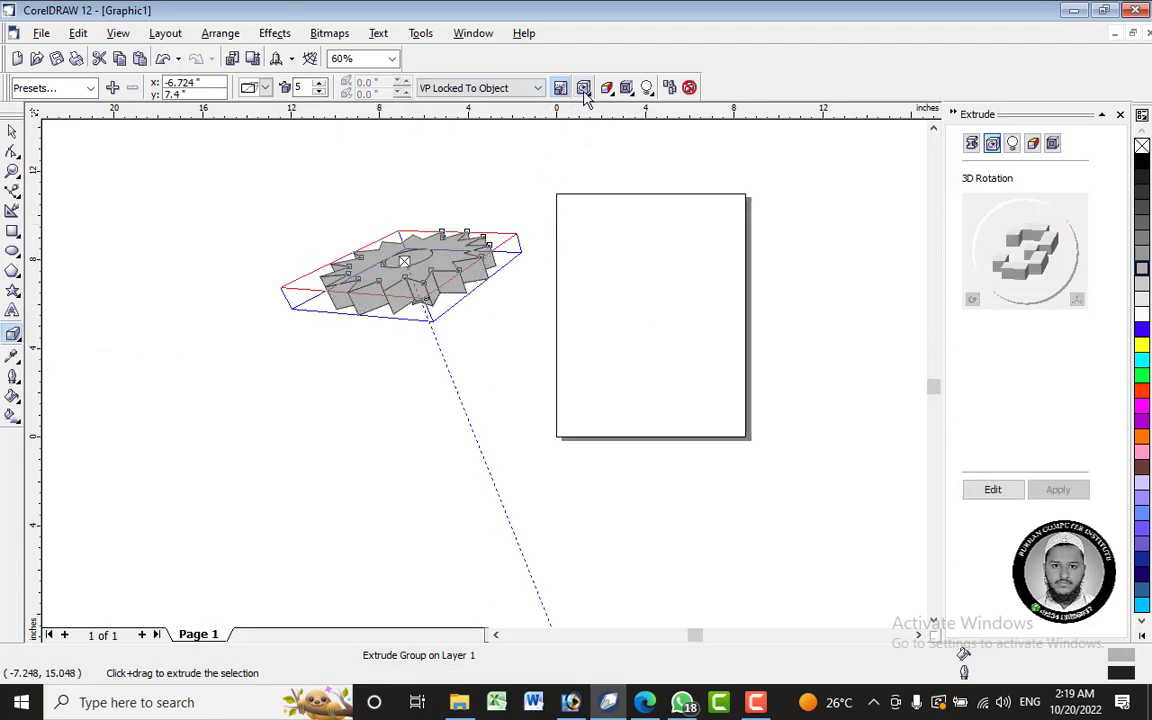
pyautogui.click(586, 93)
pyautogui.moveTo(655, 198)
pyautogui.mouseDown()
pyautogui.moveTo(643, 203)
pyautogui.moveTo(661, 198)
pyautogui.moveTo(653, 159)
pyautogui.moveTo(631, 155)
pyautogui.moveTo(643, 193)
pyautogui.moveTo(617, 178)
pyautogui.moveTo(622, 203)
pyautogui.moveTo(641, 201)
pyautogui.moveTo(632, 183)
pyautogui.moveTo(649, 188)
pyautogui.mouseUp()
pyautogui.moveTo(663, 180); pyautogui.dragTo(648, 203)
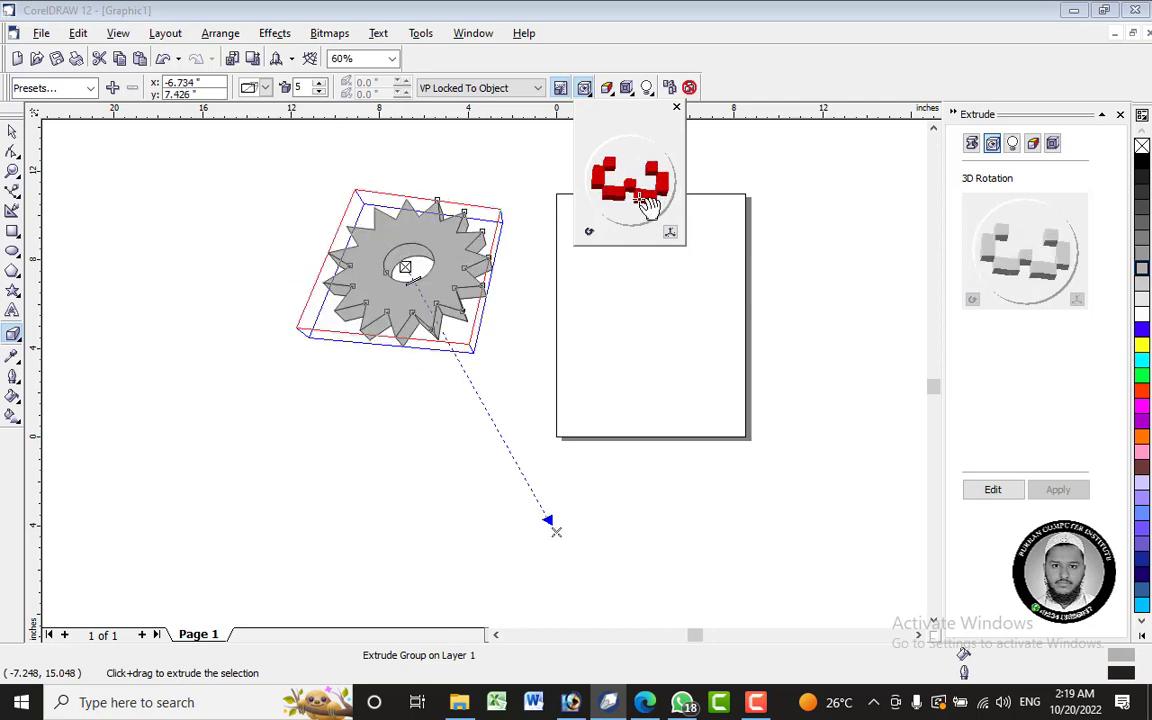
pyautogui.click(12, 131)
pyautogui.click(121, 190)
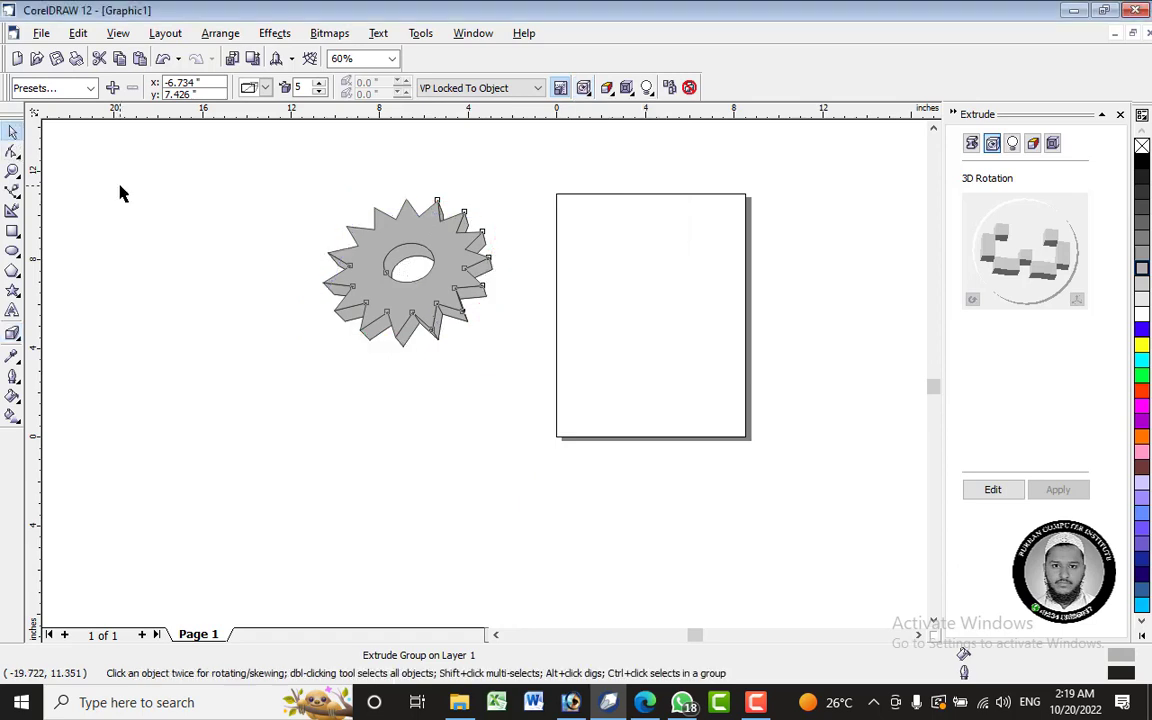
# - Select the extruded gear and apply a solid yellow fill to its extruded sides
pyautogui.click(414, 289)
pyautogui.click(1033, 143)
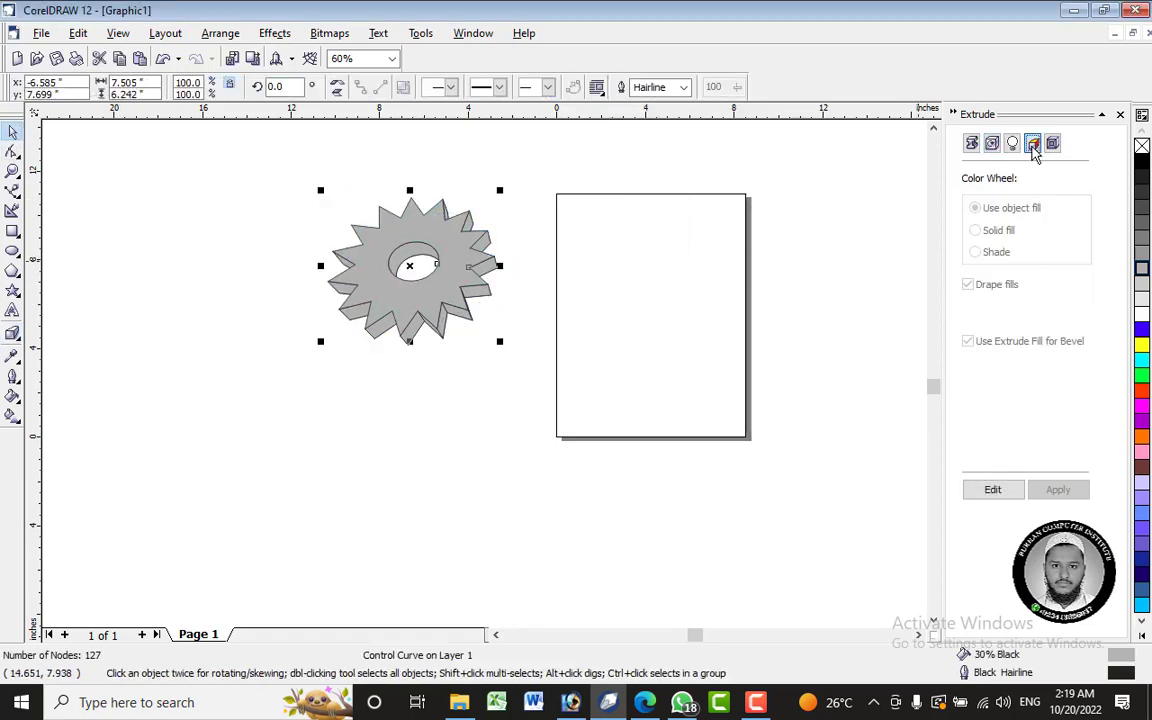
pyautogui.click(992, 489)
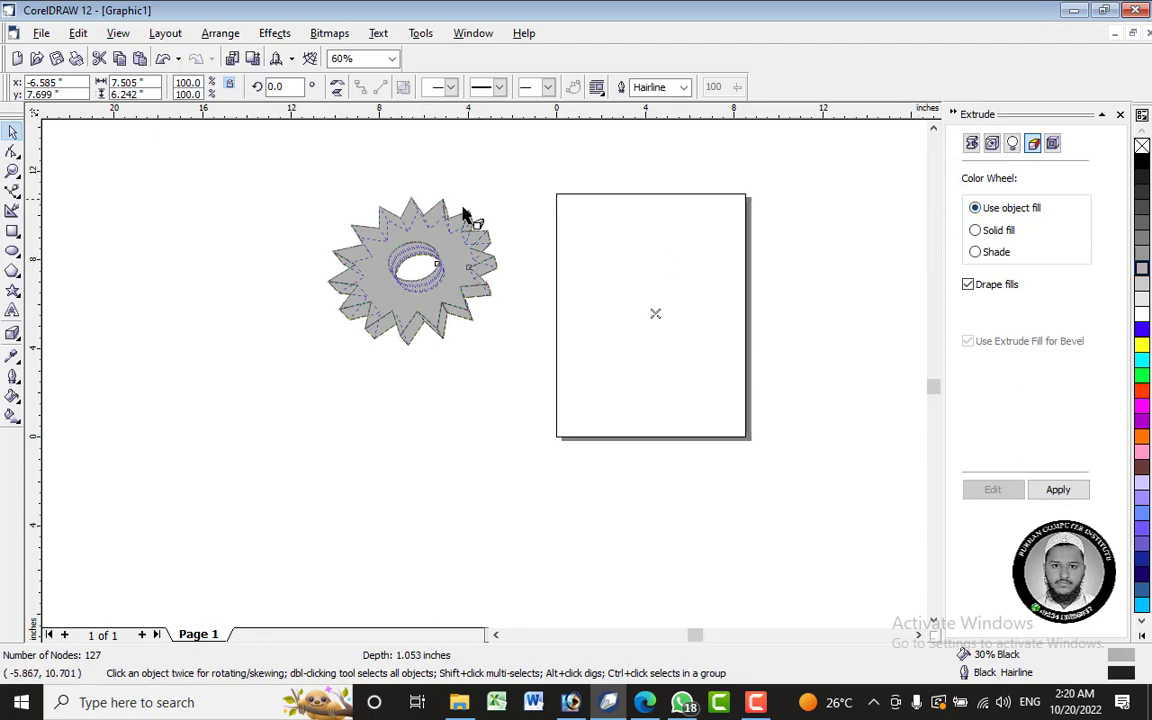
pyautogui.click(975, 230)
pyautogui.click(1052, 288)
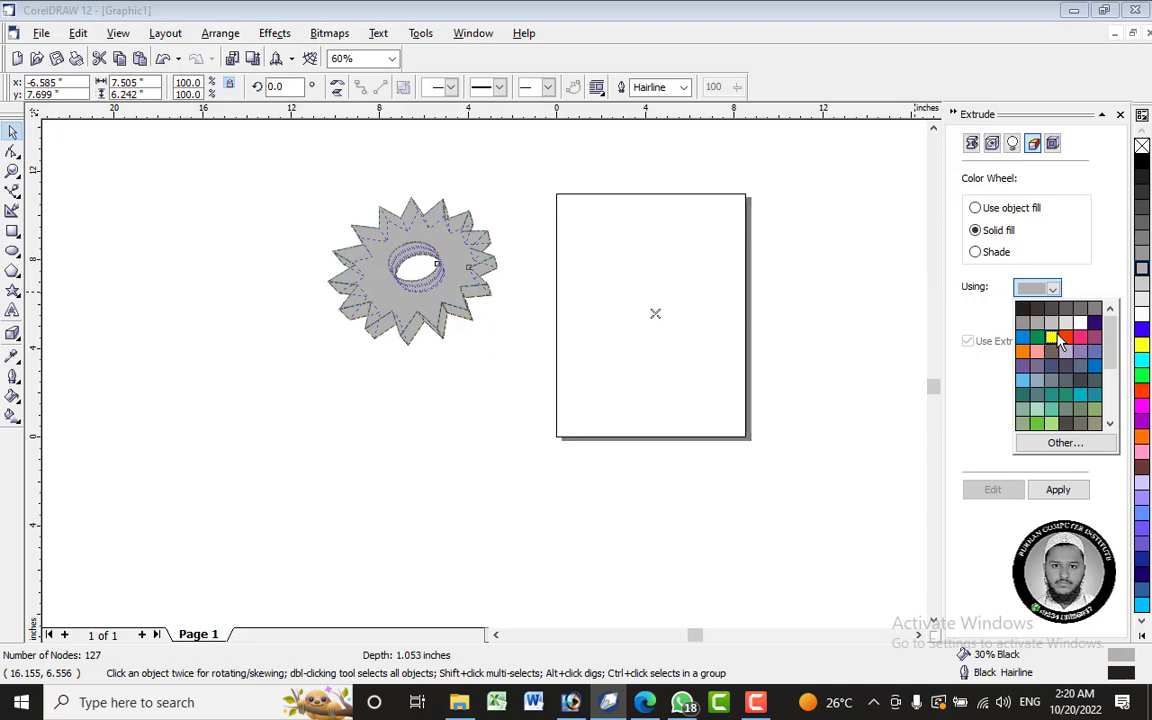
pyautogui.click(1055, 337)
pyautogui.click(1058, 489)
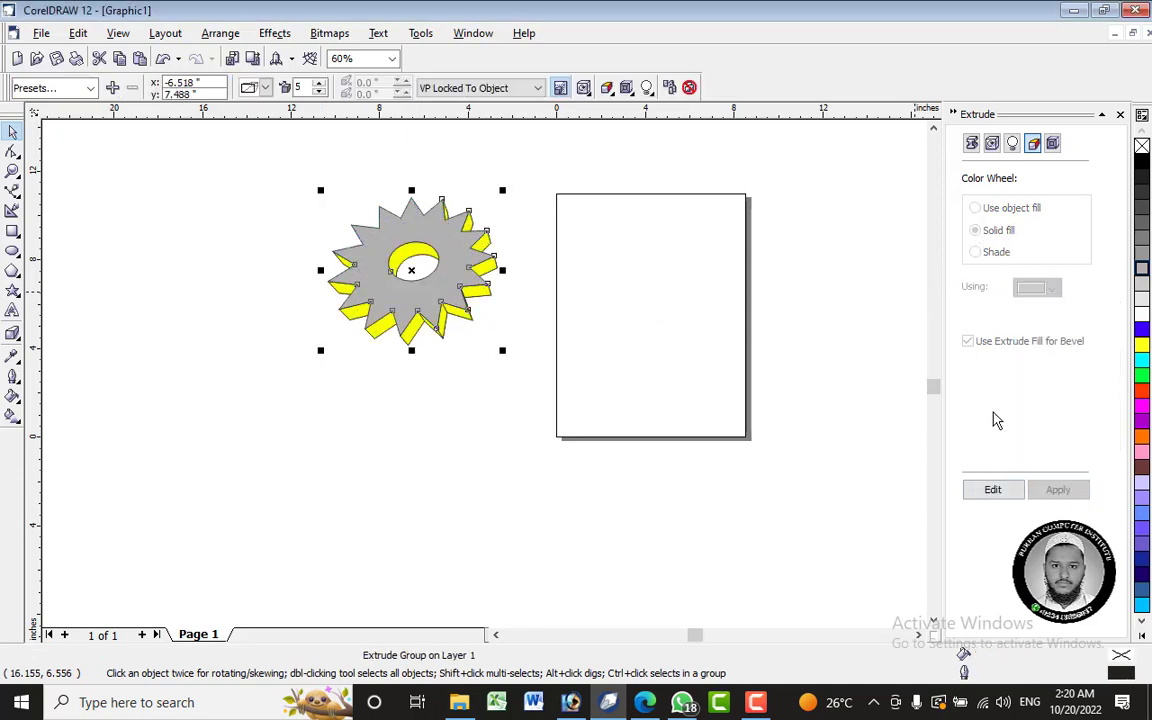
# - Change the extrusion's fill to a shade running from grey to black and apply it
pyautogui.click(995, 490)
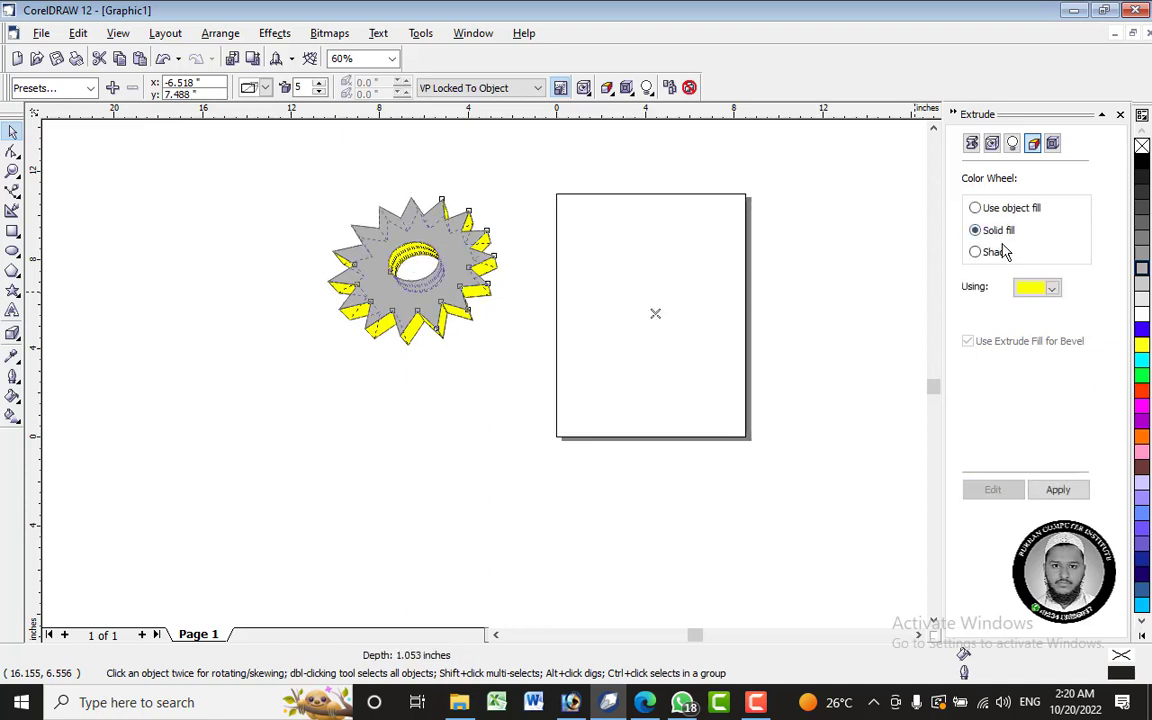
pyautogui.click(1000, 252)
pyautogui.click(1051, 288)
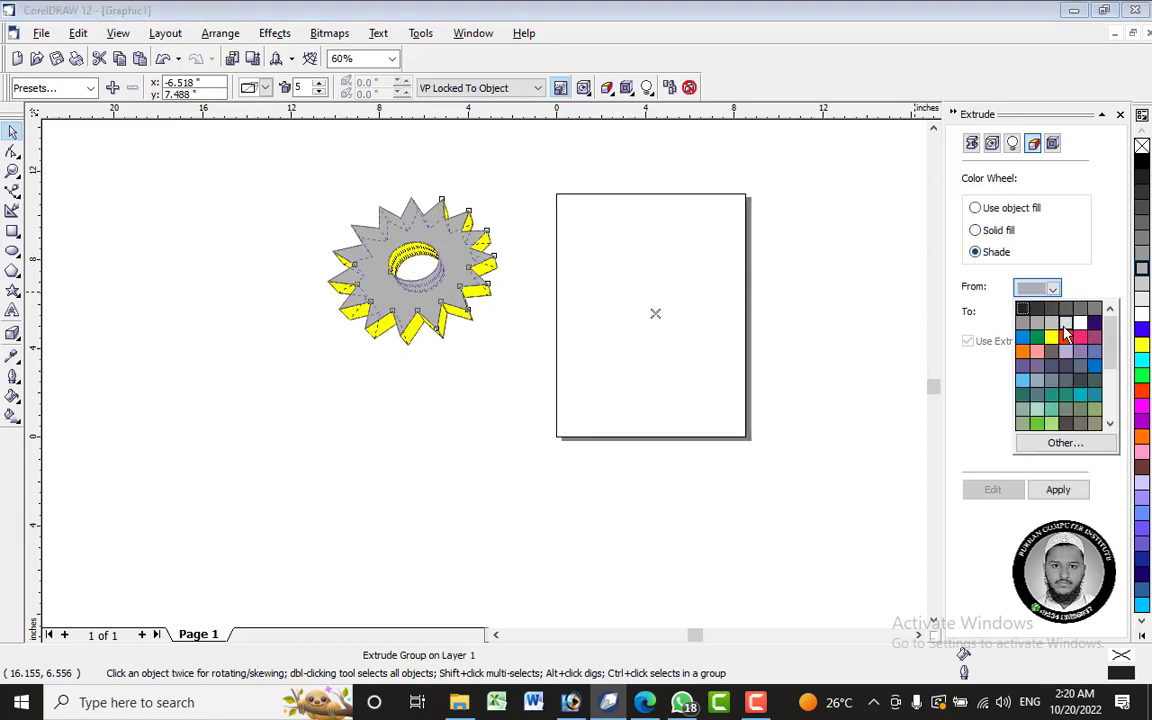
pyautogui.click(1038, 330)
pyautogui.click(1051, 312)
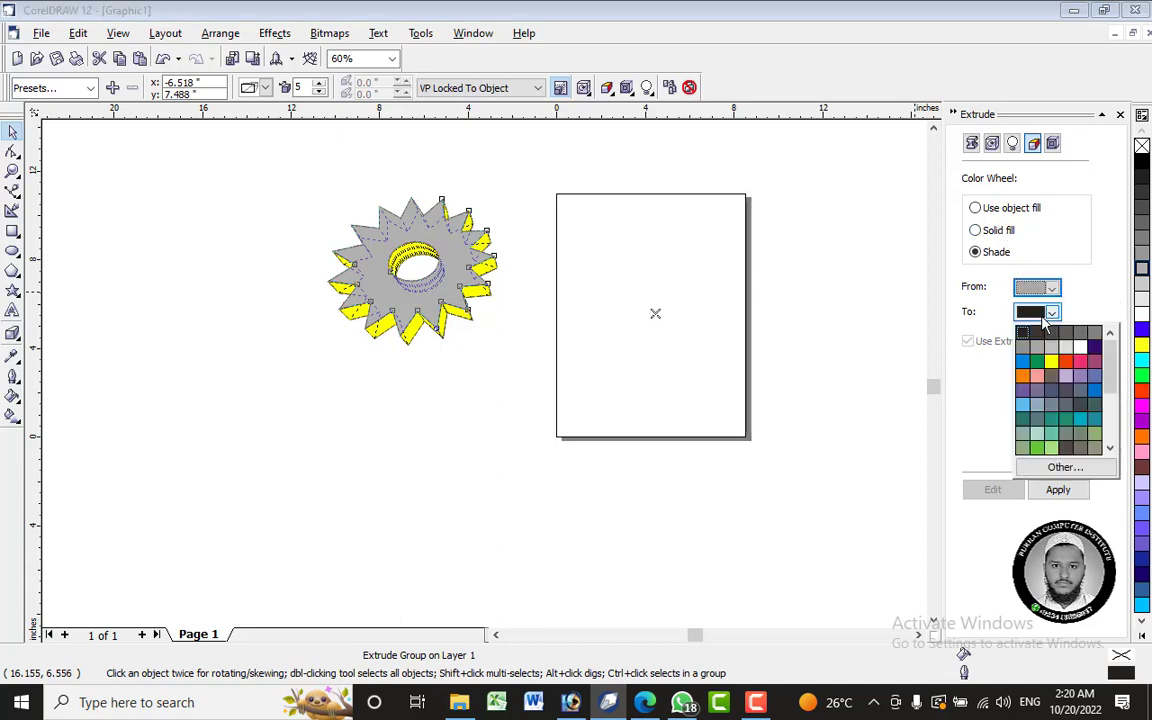
pyautogui.click(1024, 334)
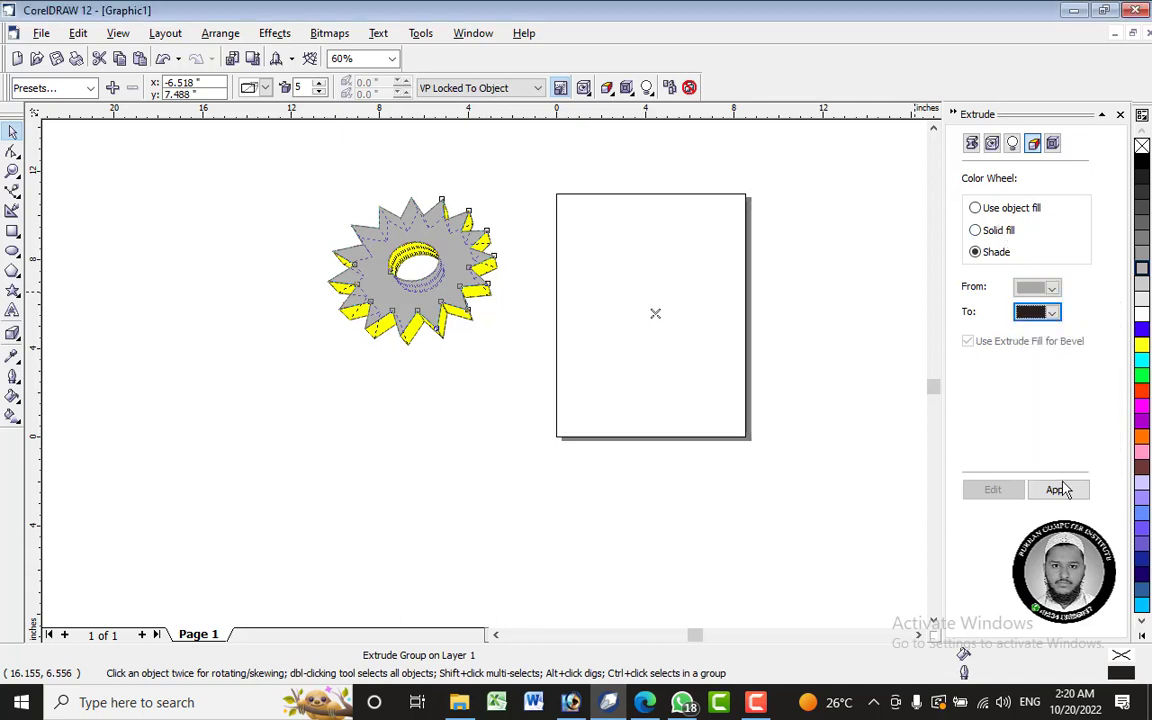
pyautogui.click(1058, 489)
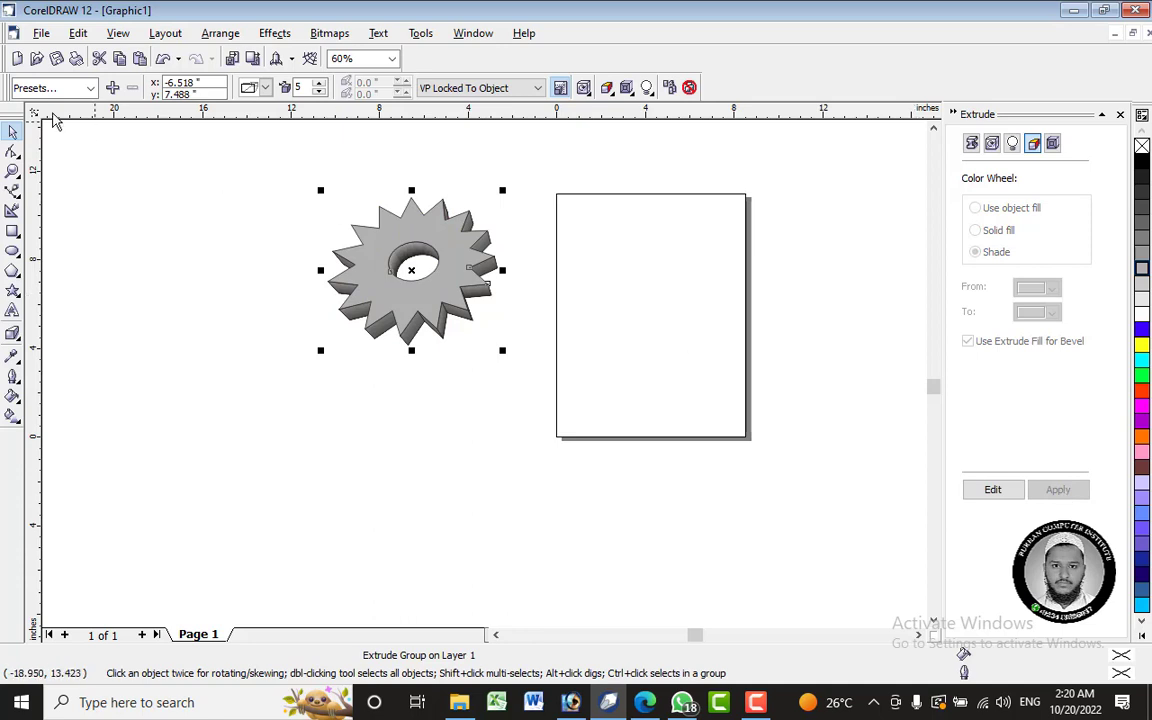
# - Remove the outline from the extruded gear and reselect its front face
pyautogui.click(193, 218)
pyautogui.click(415, 300)
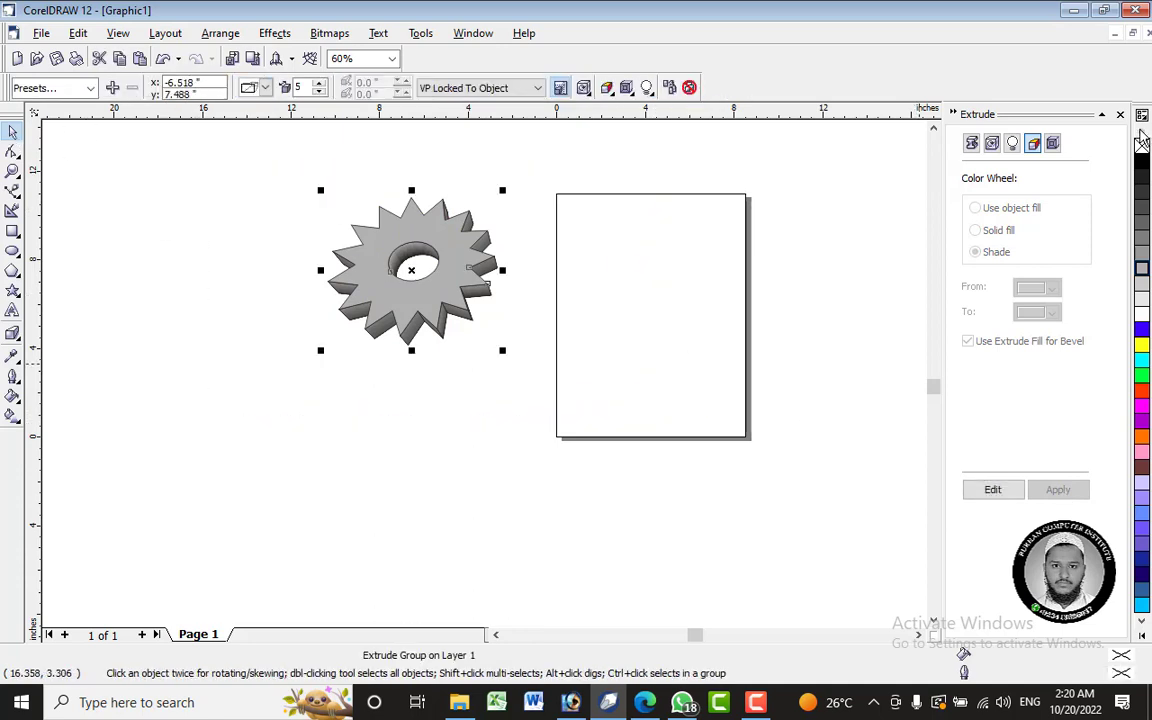
pyautogui.click(613, 325)
pyautogui.click(458, 291)
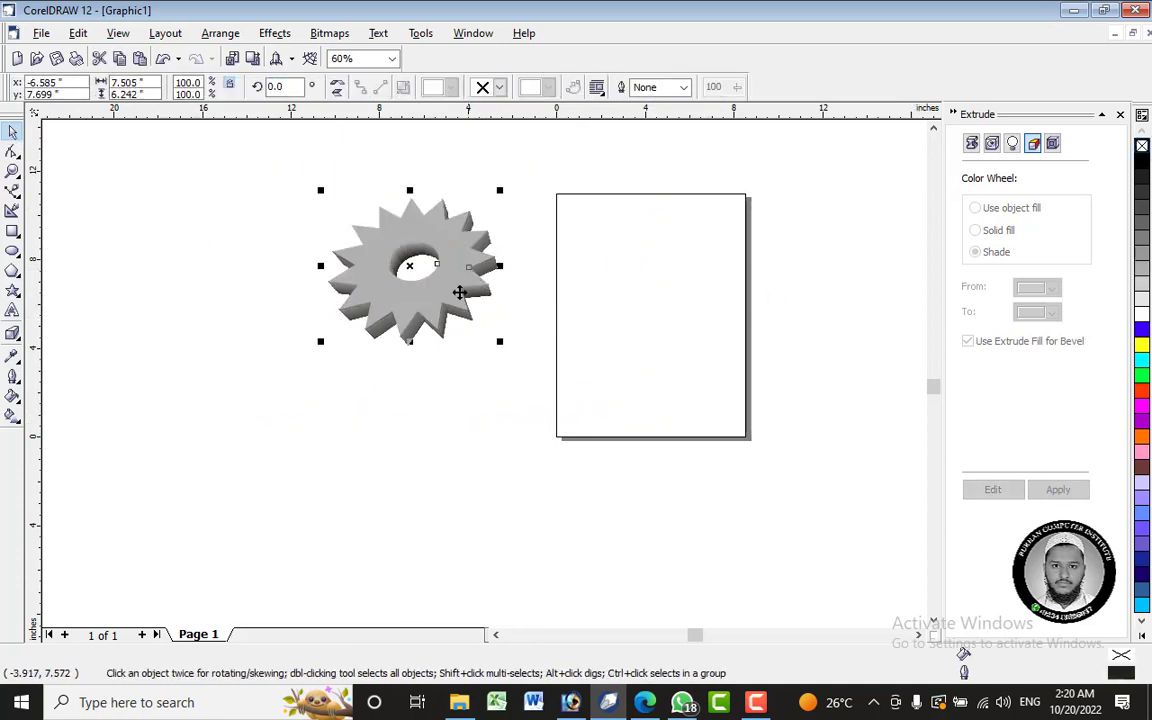
pyautogui.click(419, 373)
pyautogui.click(455, 310)
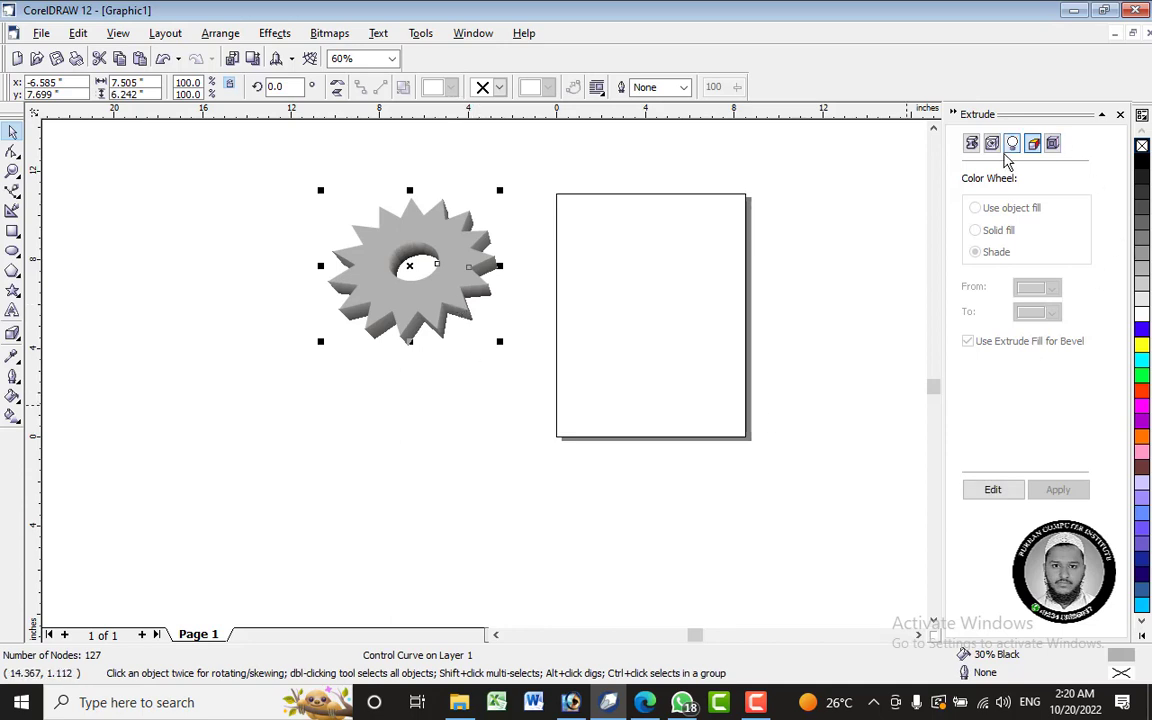
# - Change the gear extrusion's shade fill to run from black to light grey and apply it
pyautogui.click(994, 490)
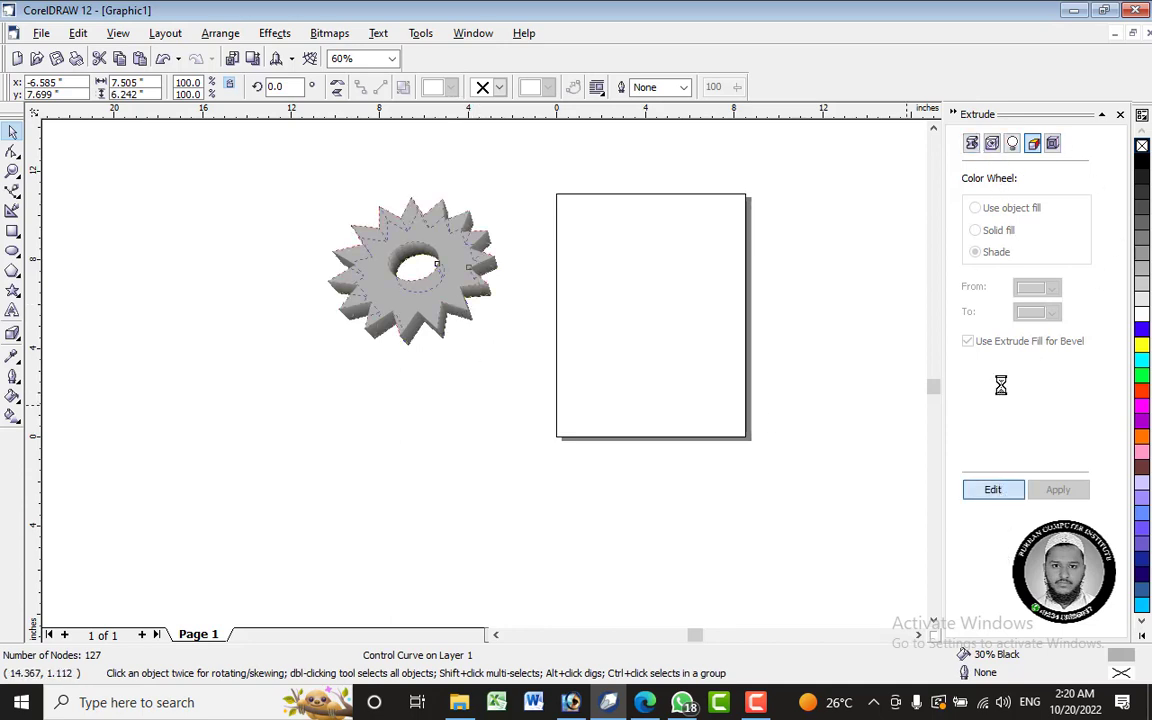
pyautogui.click(1040, 288)
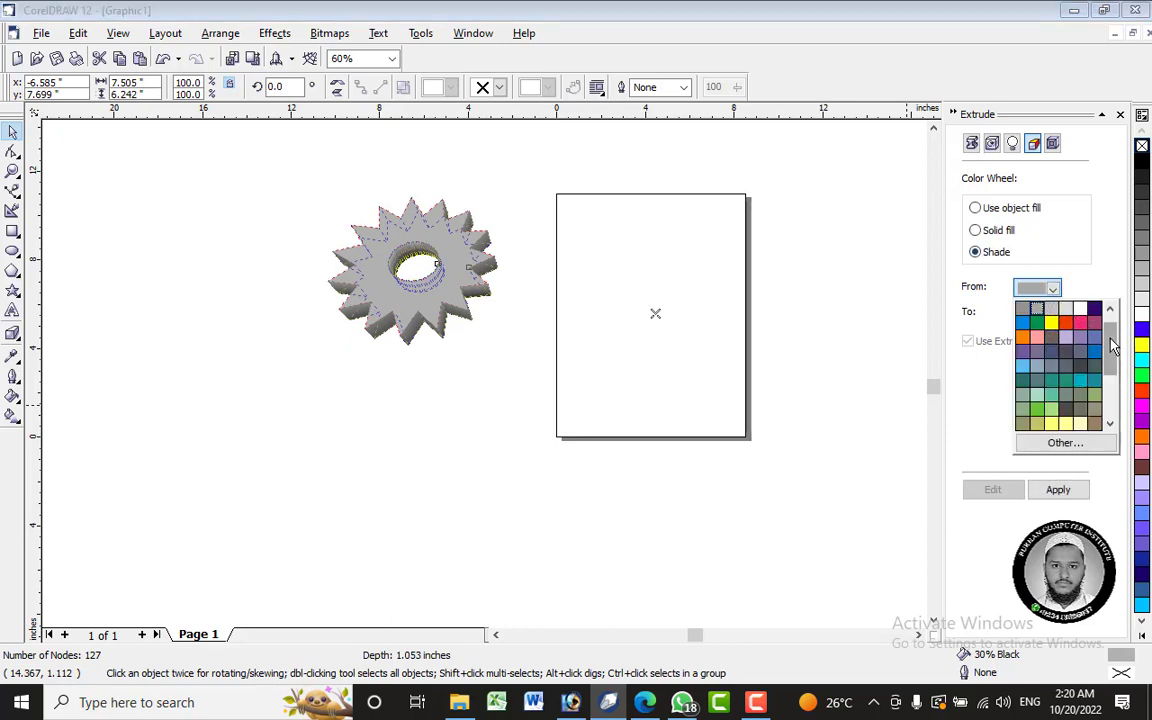
pyautogui.click(1024, 310)
pyautogui.click(1027, 314)
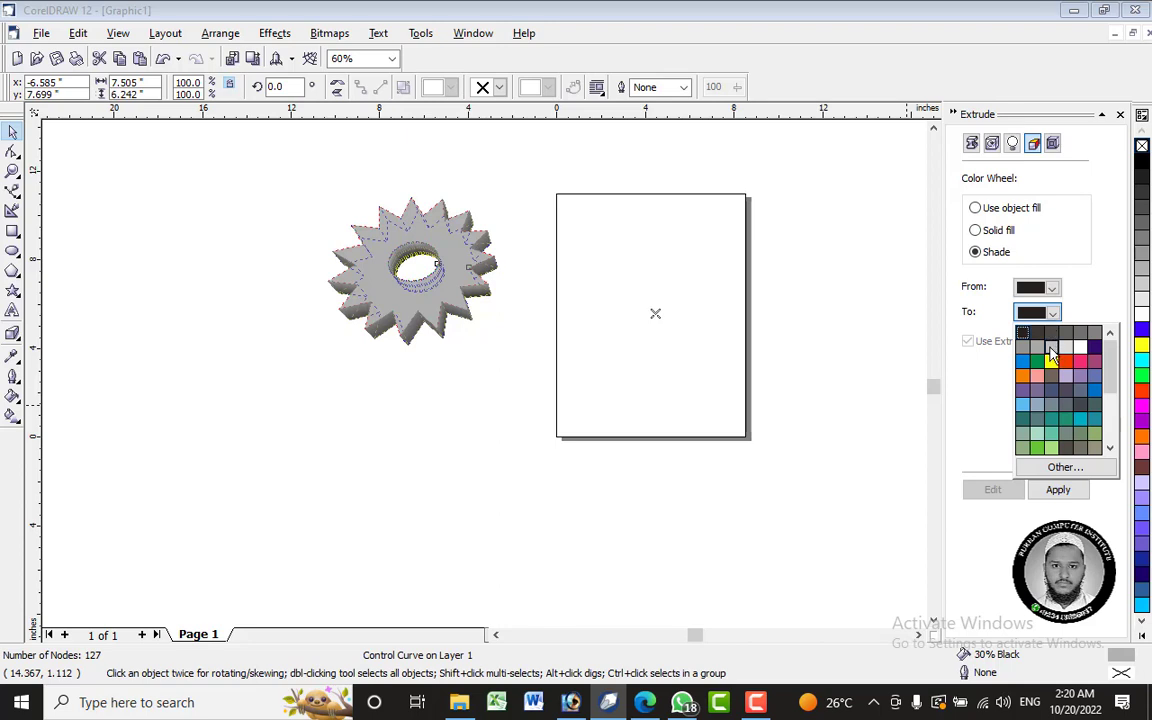
pyautogui.click(1064, 350)
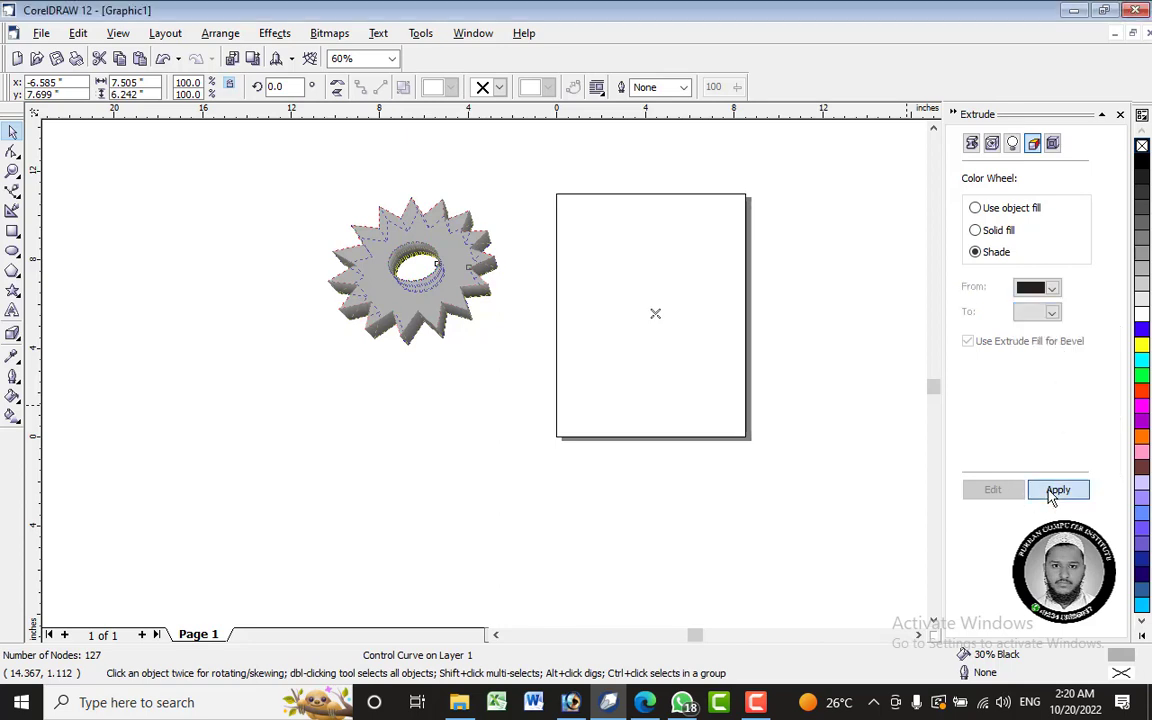
pyautogui.click(1056, 490)
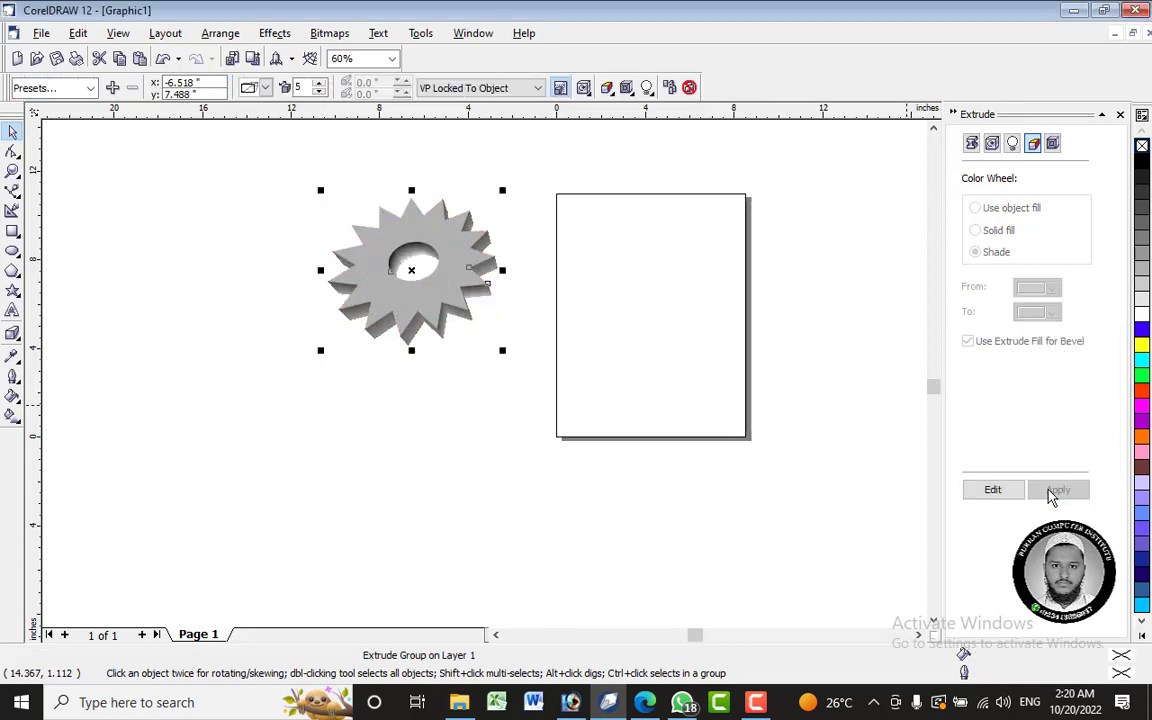
# - Give the whole extruded gear a black hairline outline, move it slightly down and to the right, and deselect it
pyautogui.click(771, 329)
pyautogui.moveTo(265, 167); pyautogui.dragTo(632, 427)
pyautogui.moveTo(457, 253); pyautogui.dragTo(474, 280)
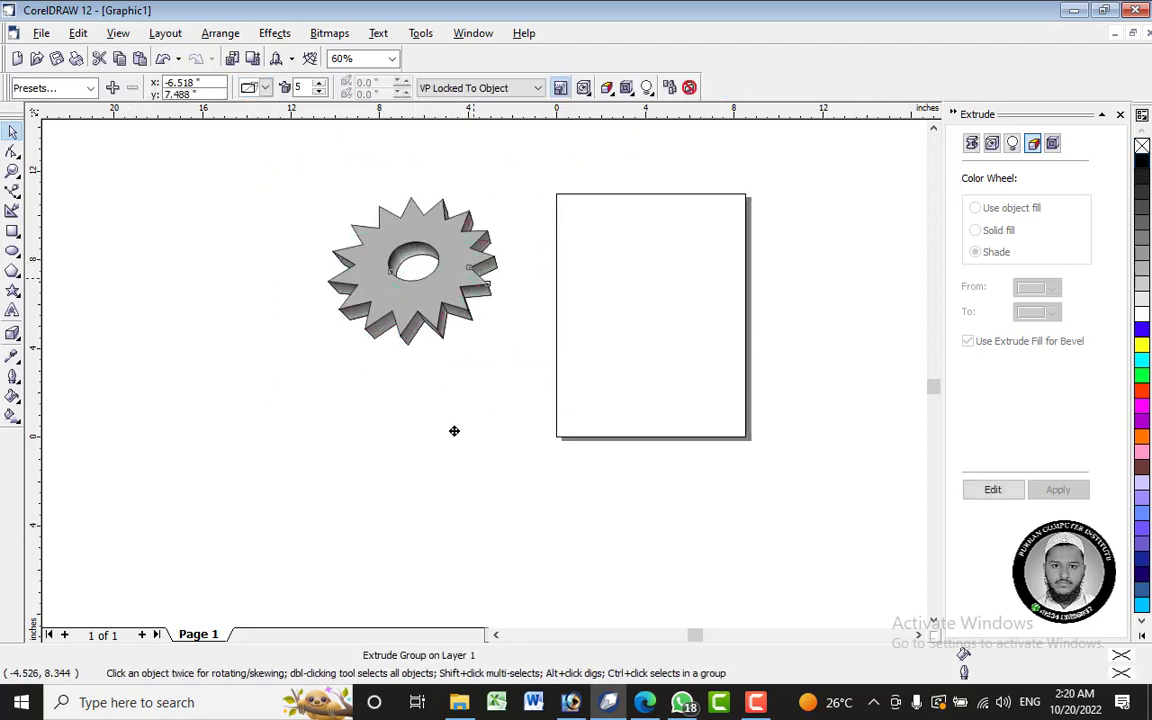
pyautogui.click(451, 446)
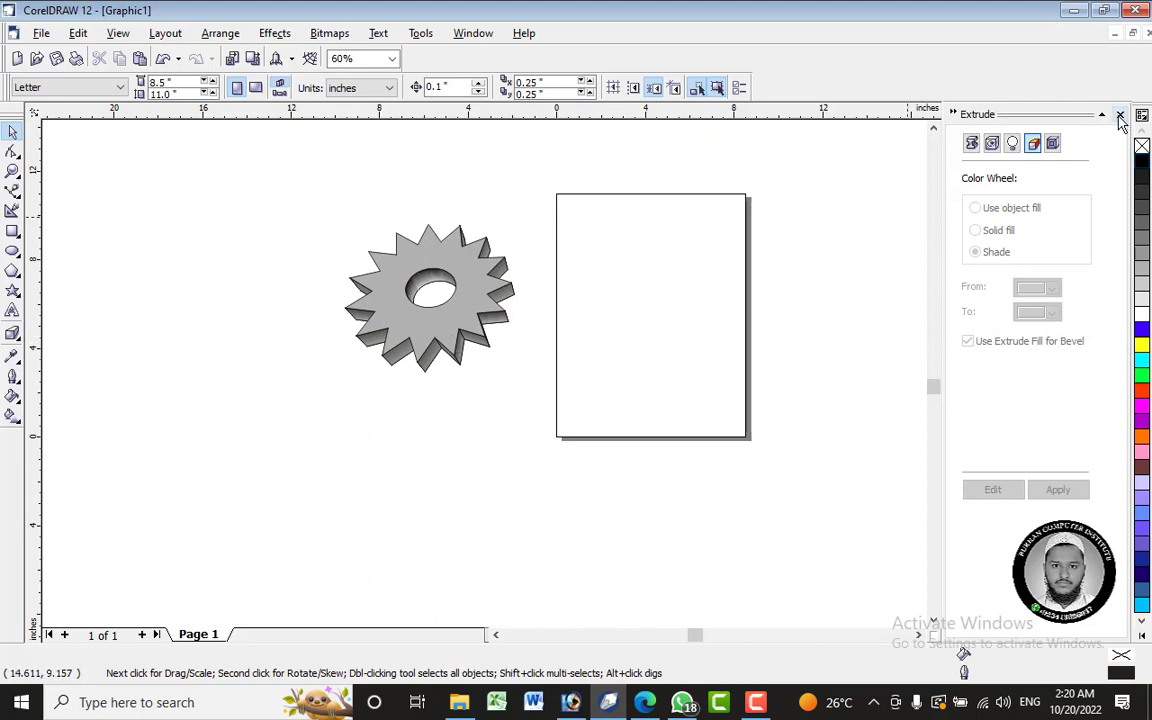
# - Select the gear's front face, add light source 1 to its extrusion lighting and apply it
pyautogui.click(1012, 143)
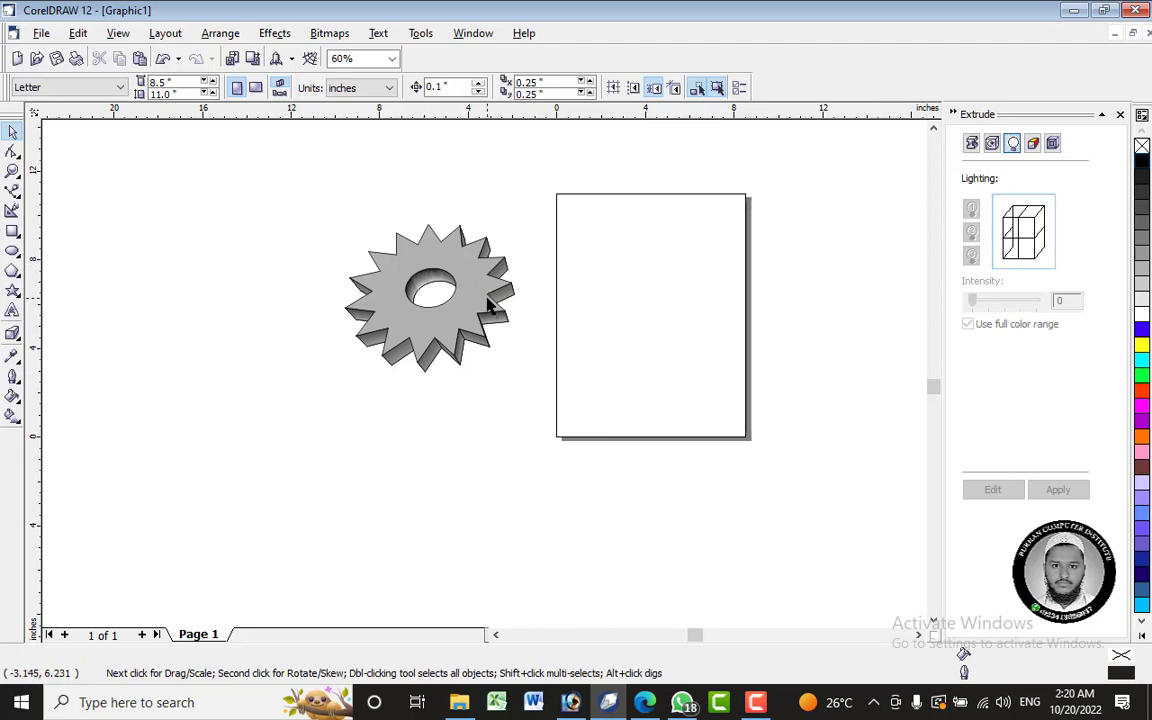
pyautogui.click(443, 282)
pyautogui.click(989, 493)
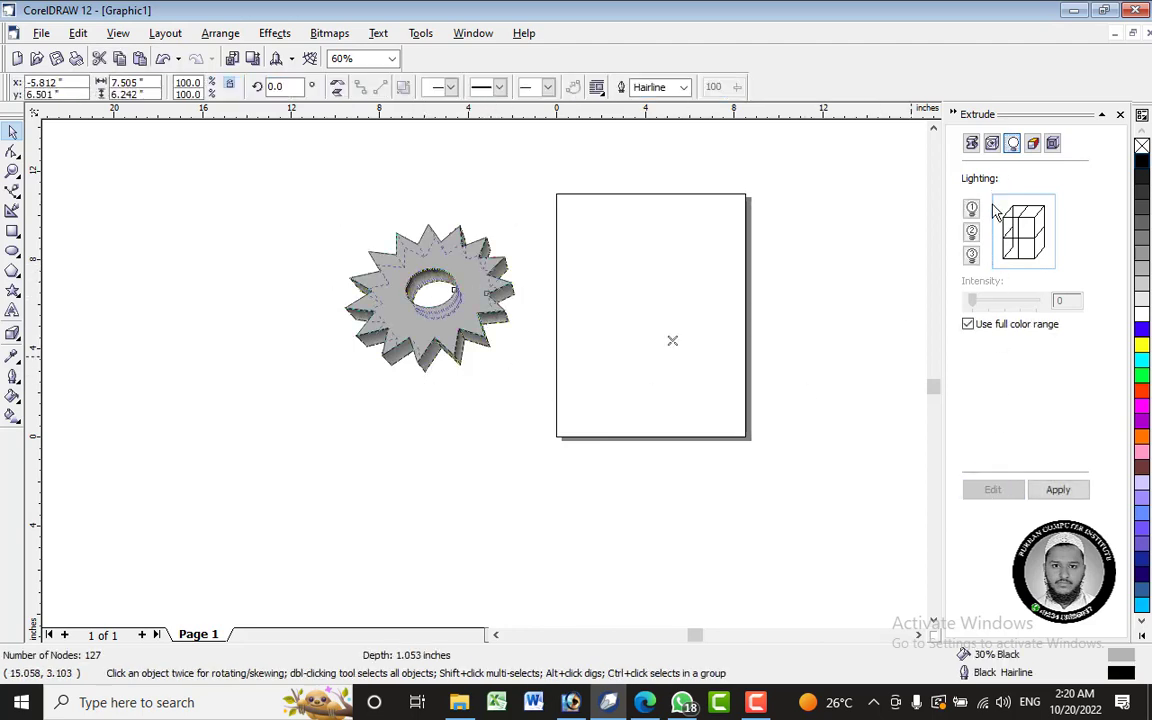
pyautogui.click(971, 208)
pyautogui.click(1060, 492)
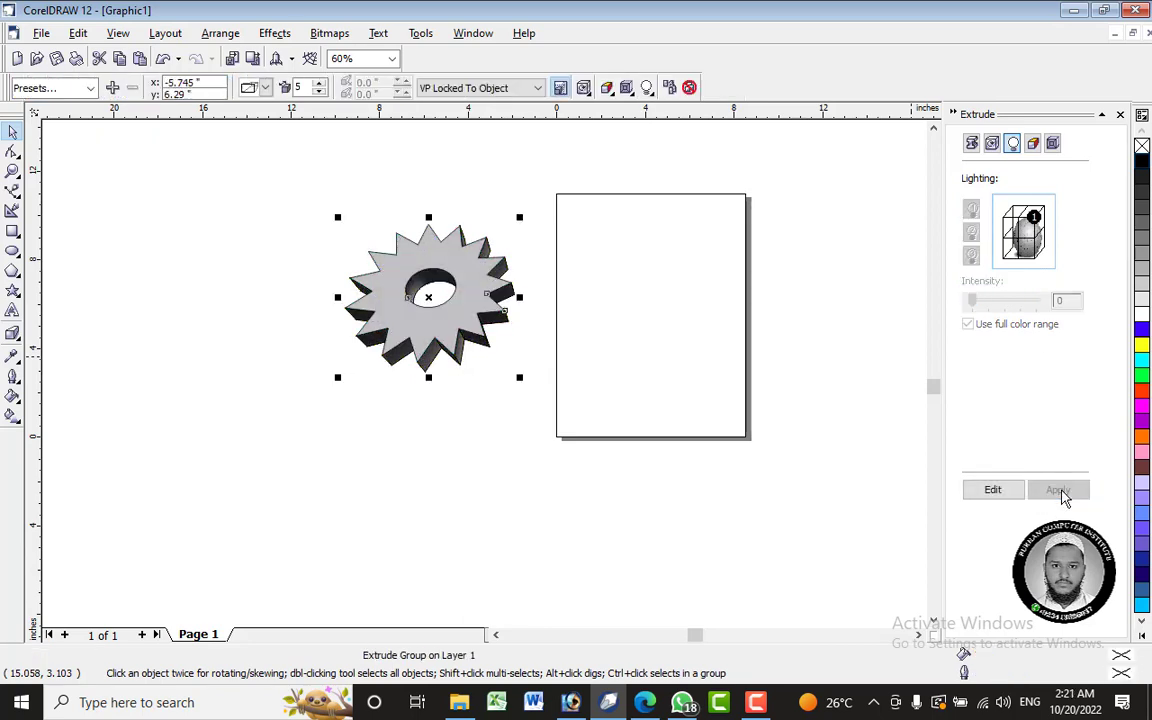
# - Add light source 2 on the left side of the extrusion's lighting cube and apply it
pyautogui.click(989, 492)
pyautogui.click(971, 231)
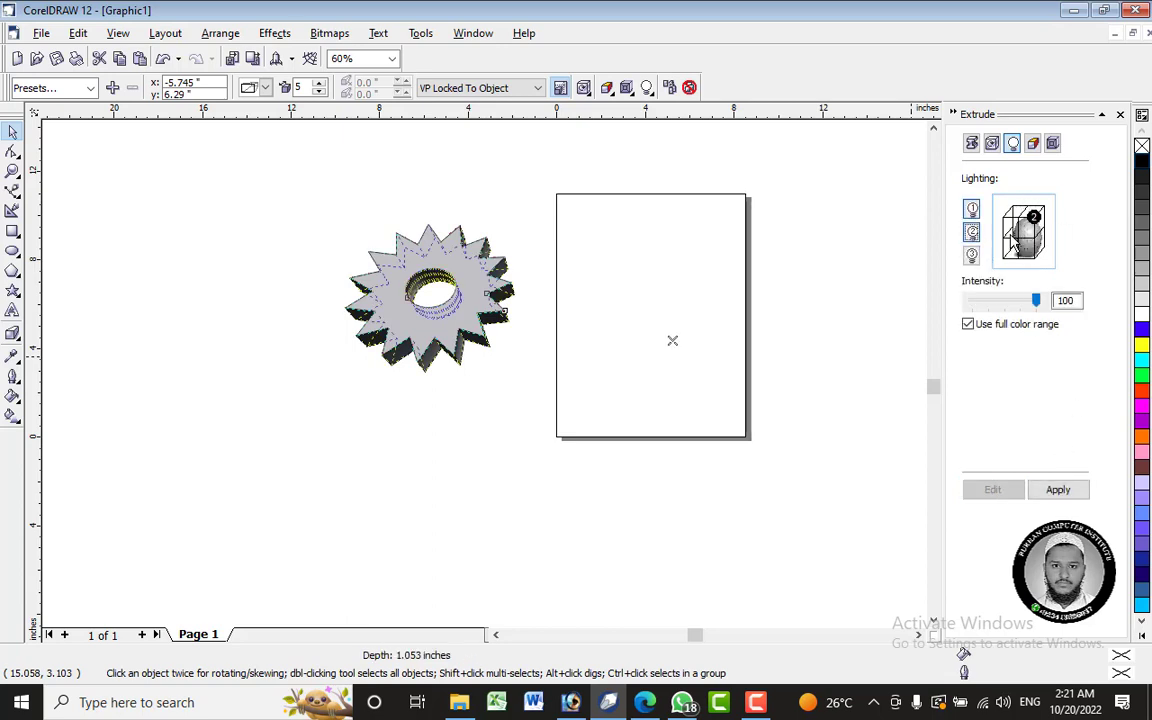
pyautogui.click(1068, 491)
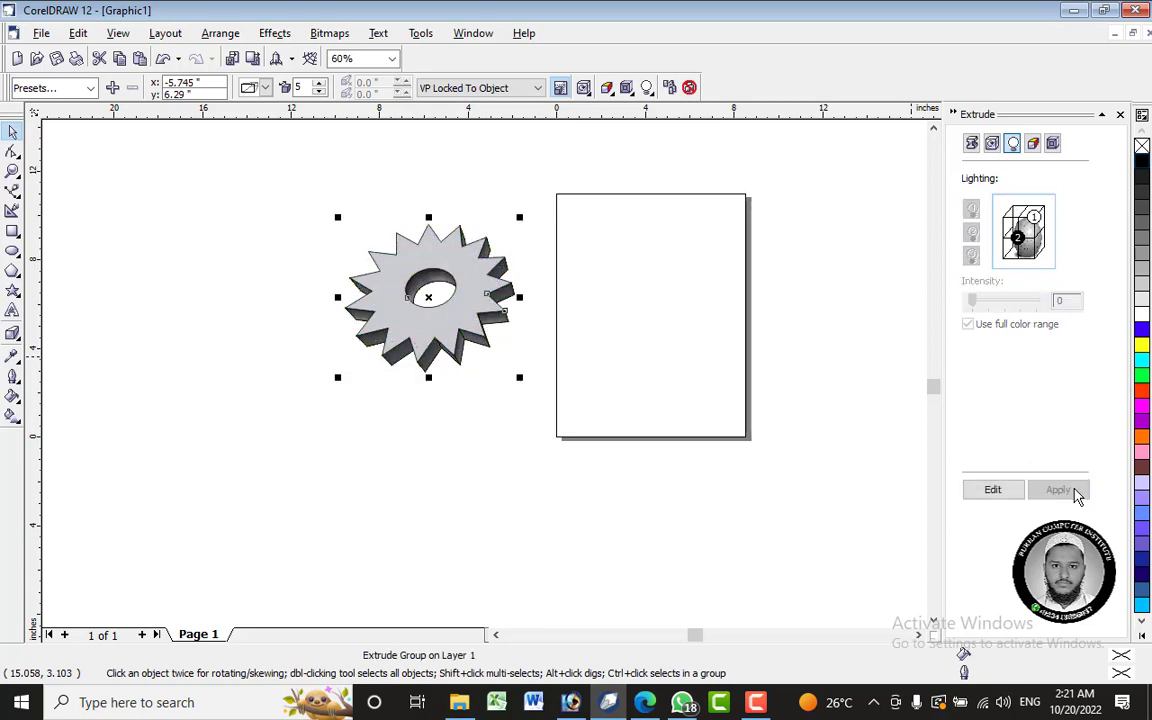
# - Enable the bevel on the gear's extrusion with 0.5" depth and a 45° angle, and apply it
pyautogui.click(1033, 144)
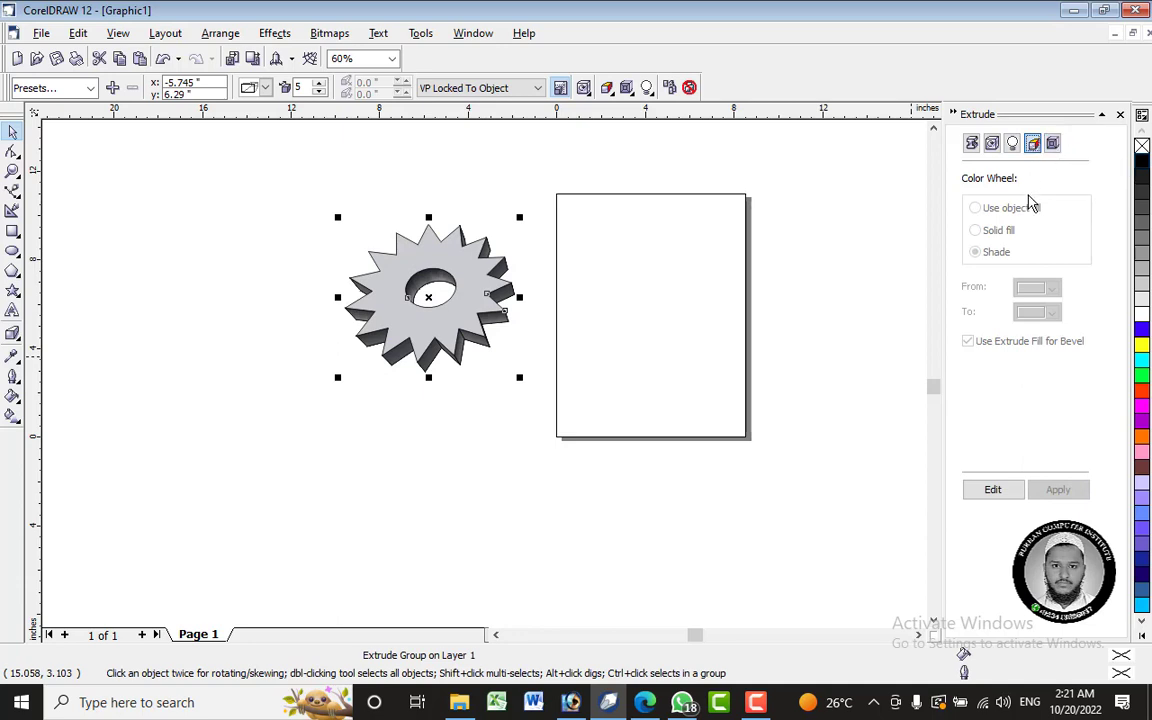
pyautogui.click(1053, 144)
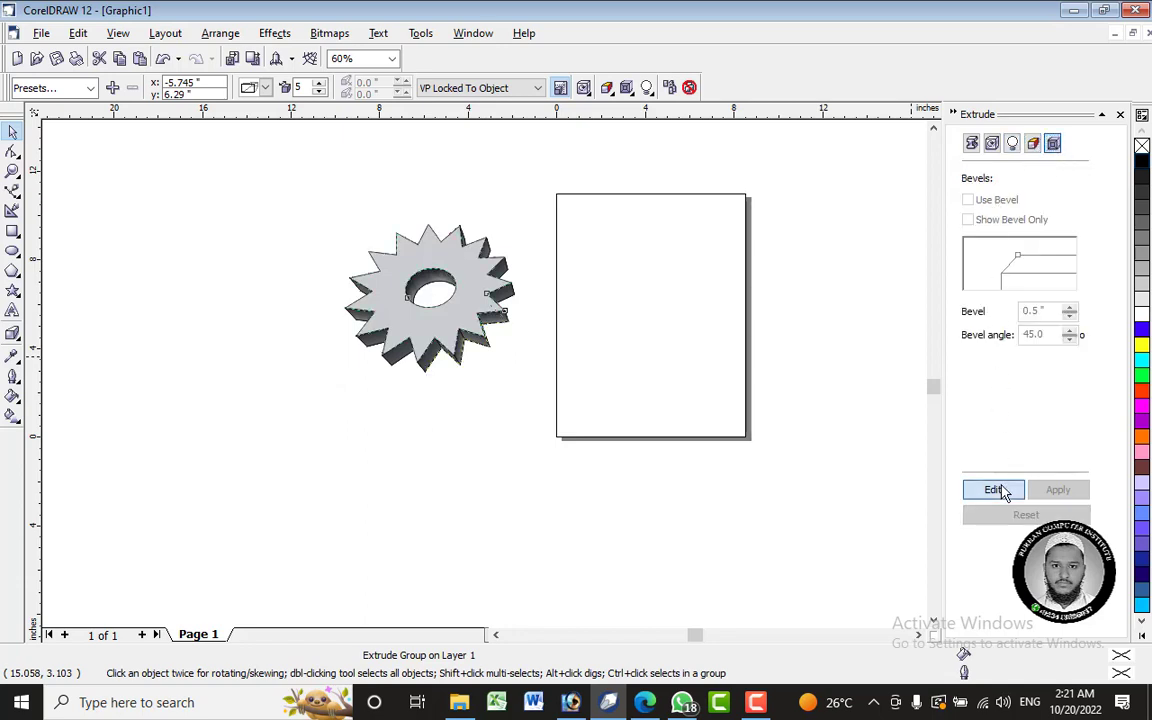
pyautogui.click(993, 489)
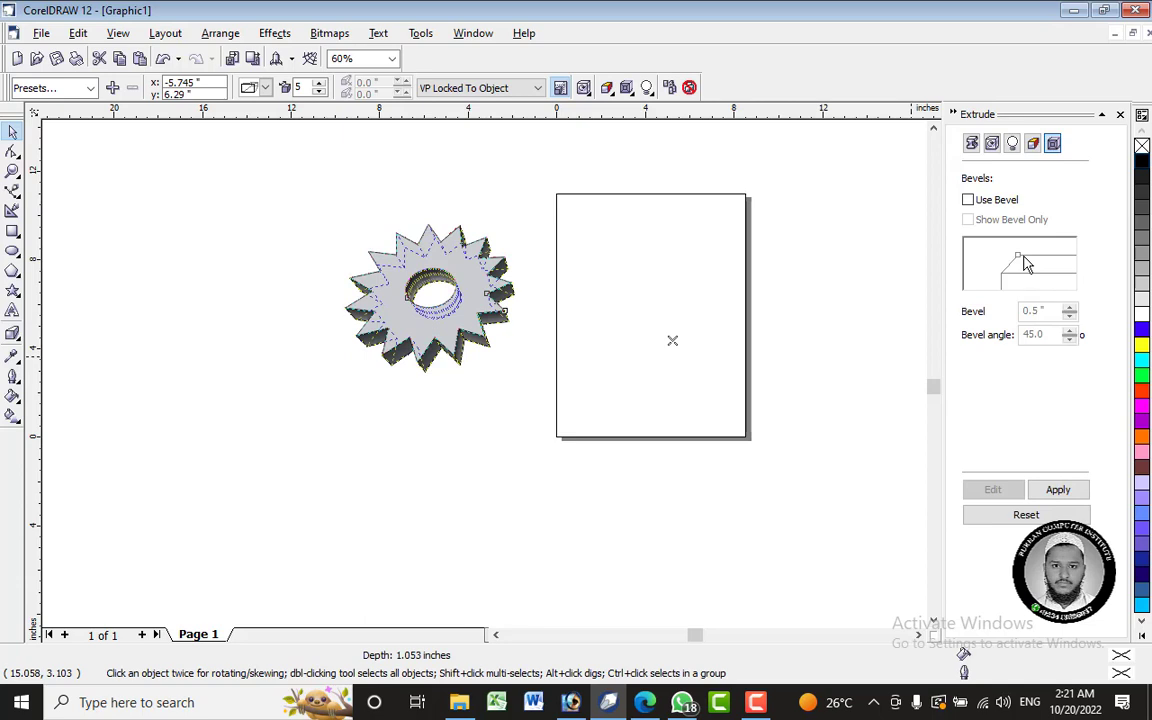
pyautogui.click(999, 207)
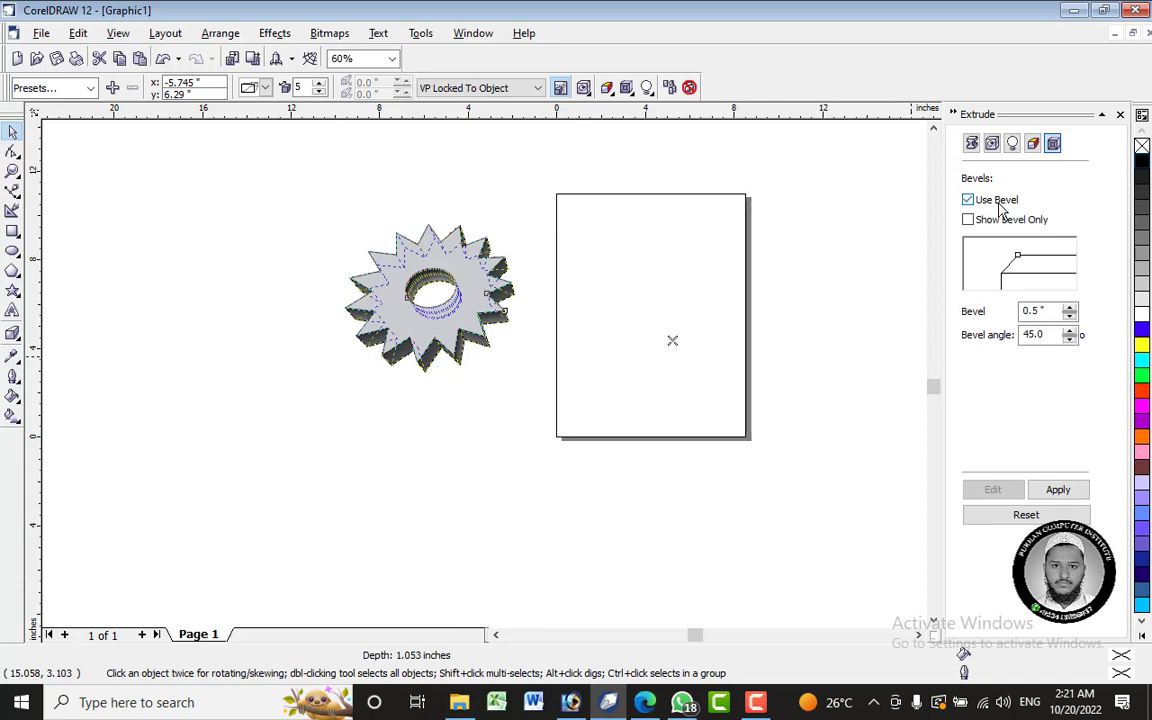
pyautogui.click(1058, 490)
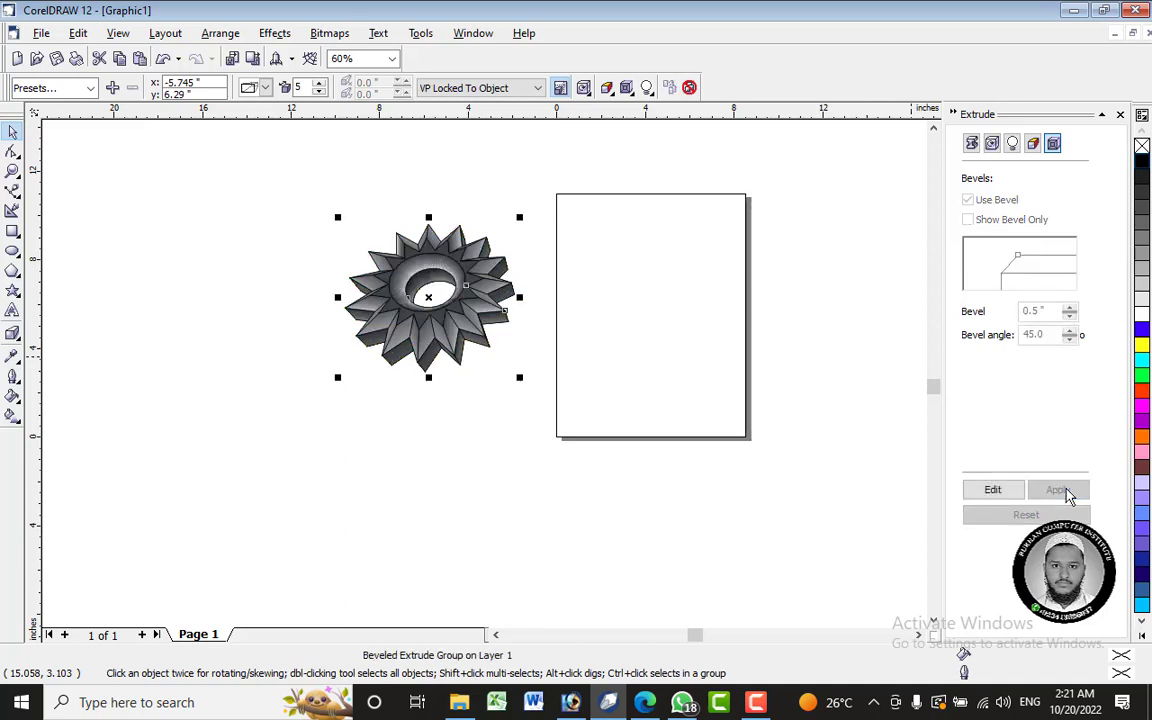
# - Adjust the gear's bevel depth in small increments down to 0.43"
pyautogui.scroll(3, 409, 253)
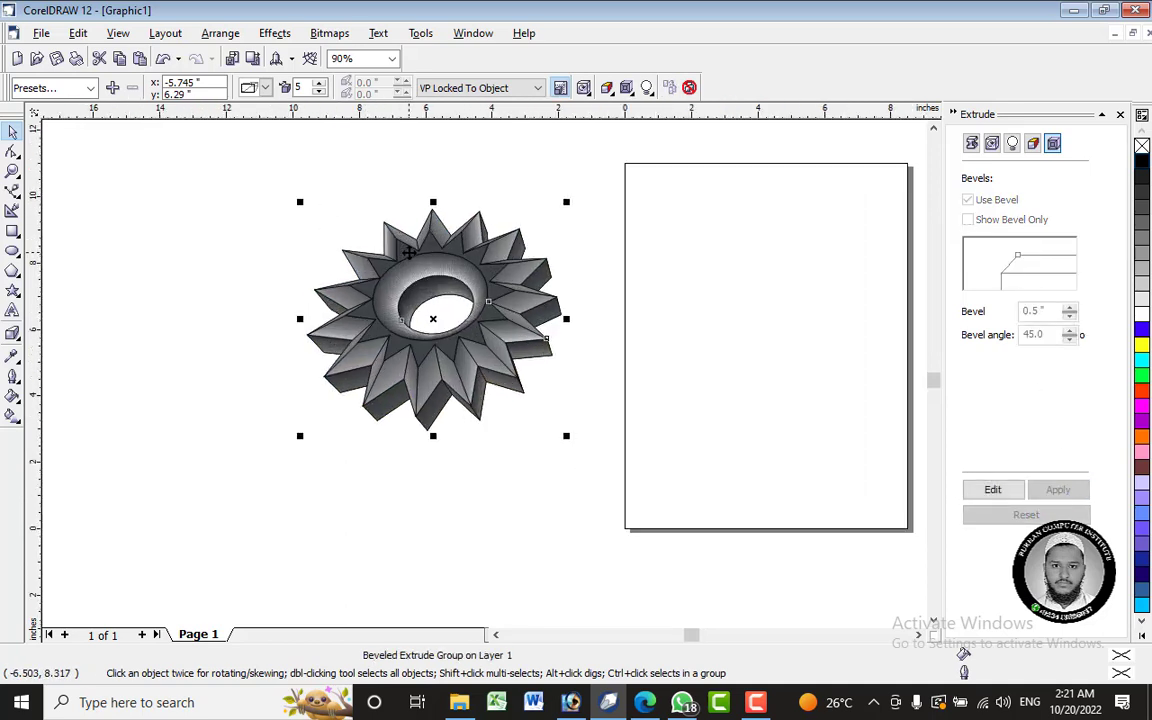
pyautogui.scroll(1, 409, 253)
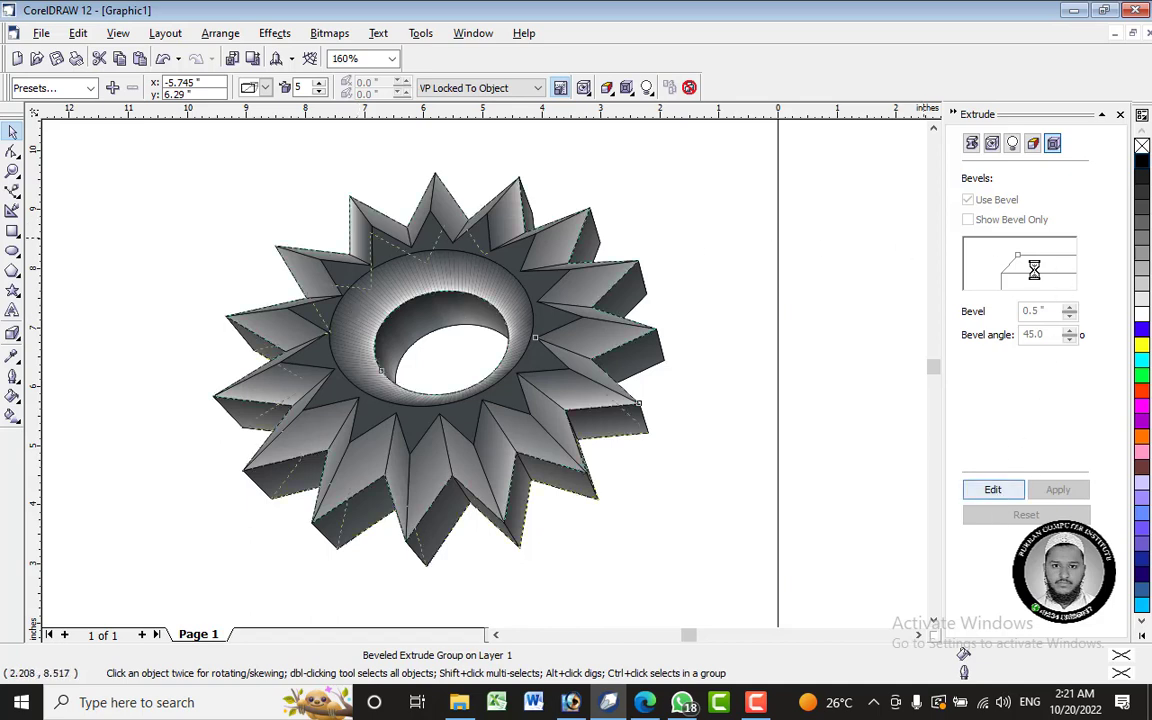
pyautogui.click(994, 494)
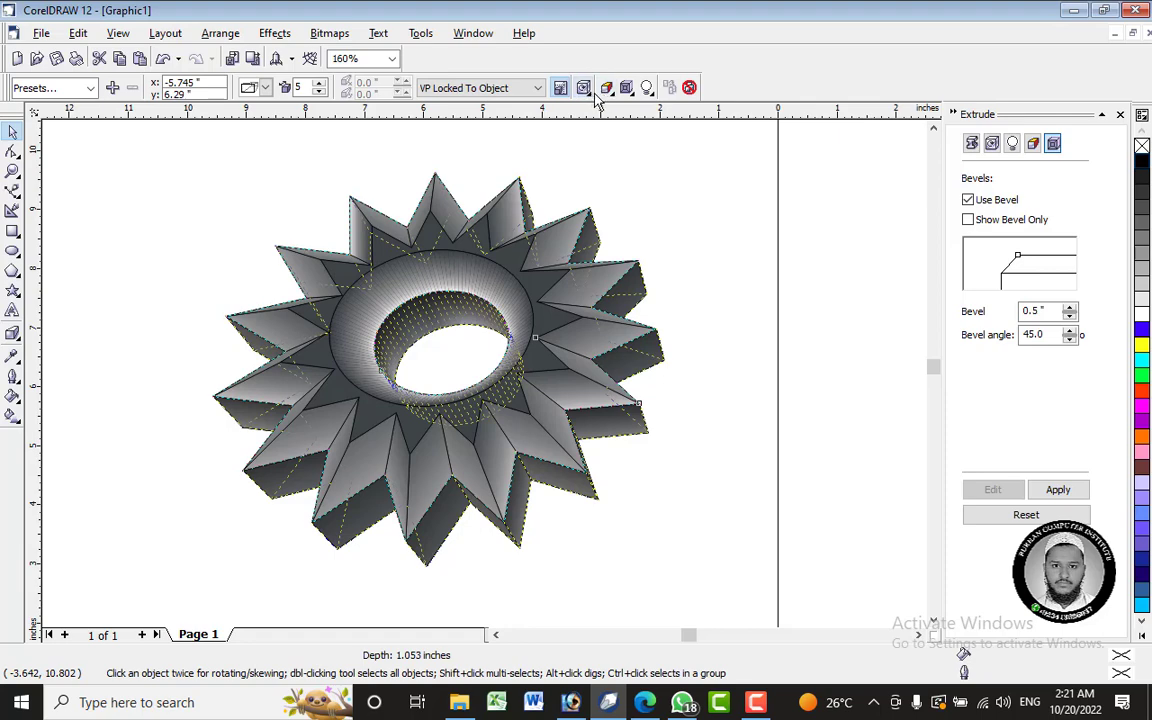
pyautogui.click(626, 87)
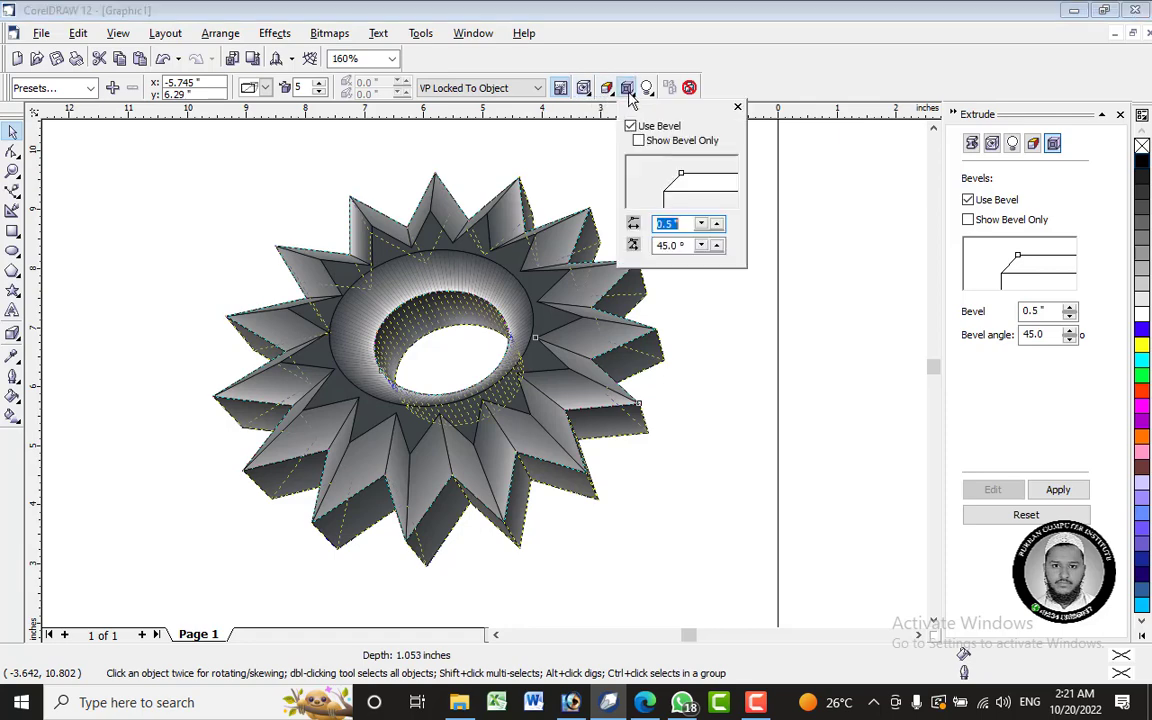
pyautogui.click(716, 225)
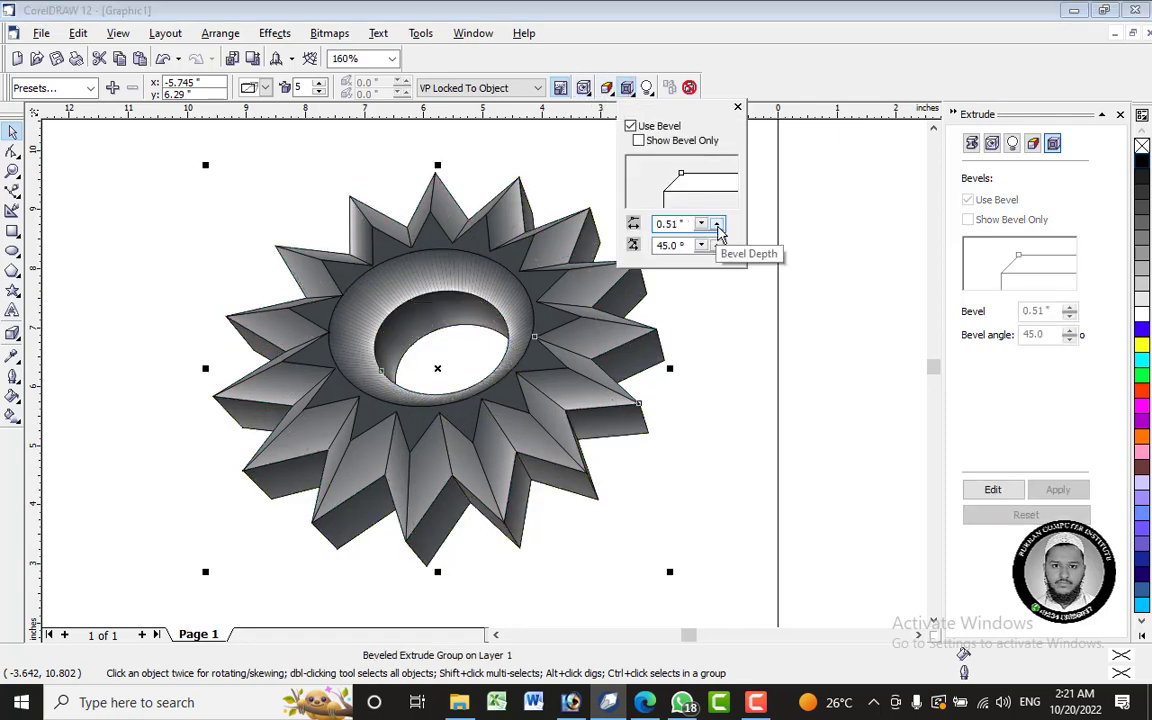
pyautogui.click(717, 226)
pyautogui.click(702, 225)
pyautogui.click(702, 225)
pyautogui.click(702, 225)
pyautogui.click(702, 225)
pyautogui.click(702, 225)
pyautogui.click(702, 225)
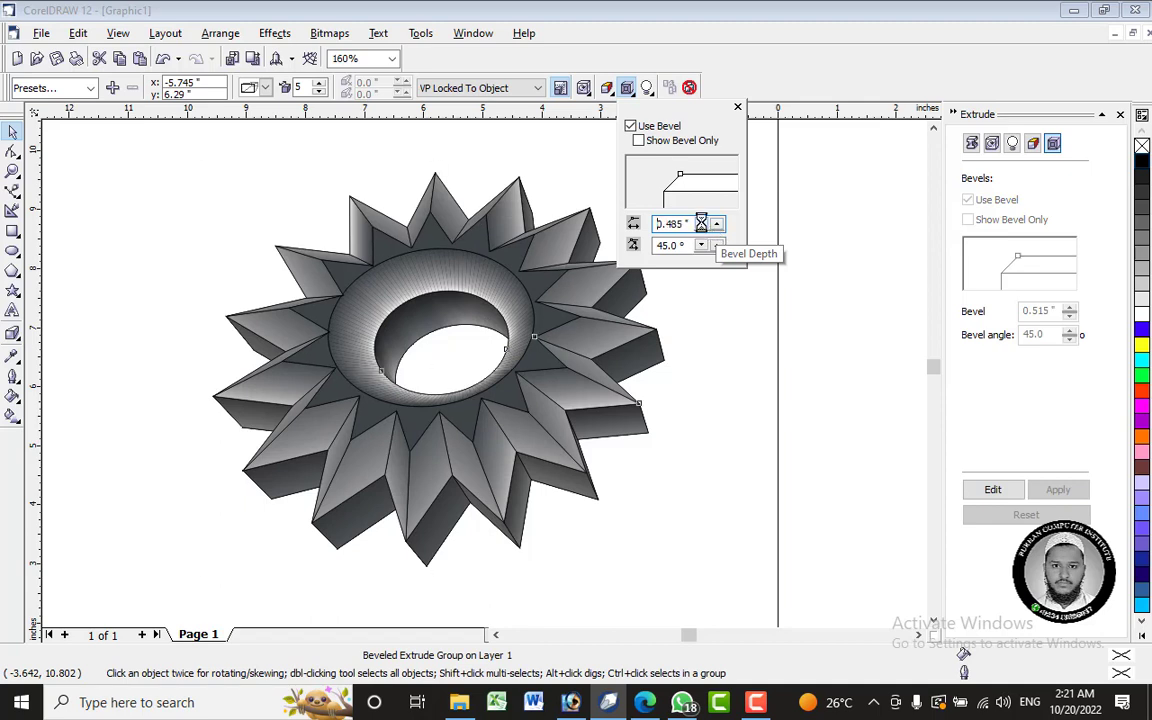
pyautogui.click(702, 225)
pyautogui.click(702, 225)
pyautogui.click(702, 225)
pyautogui.click(702, 225)
pyautogui.click(702, 225)
pyautogui.click(702, 225)
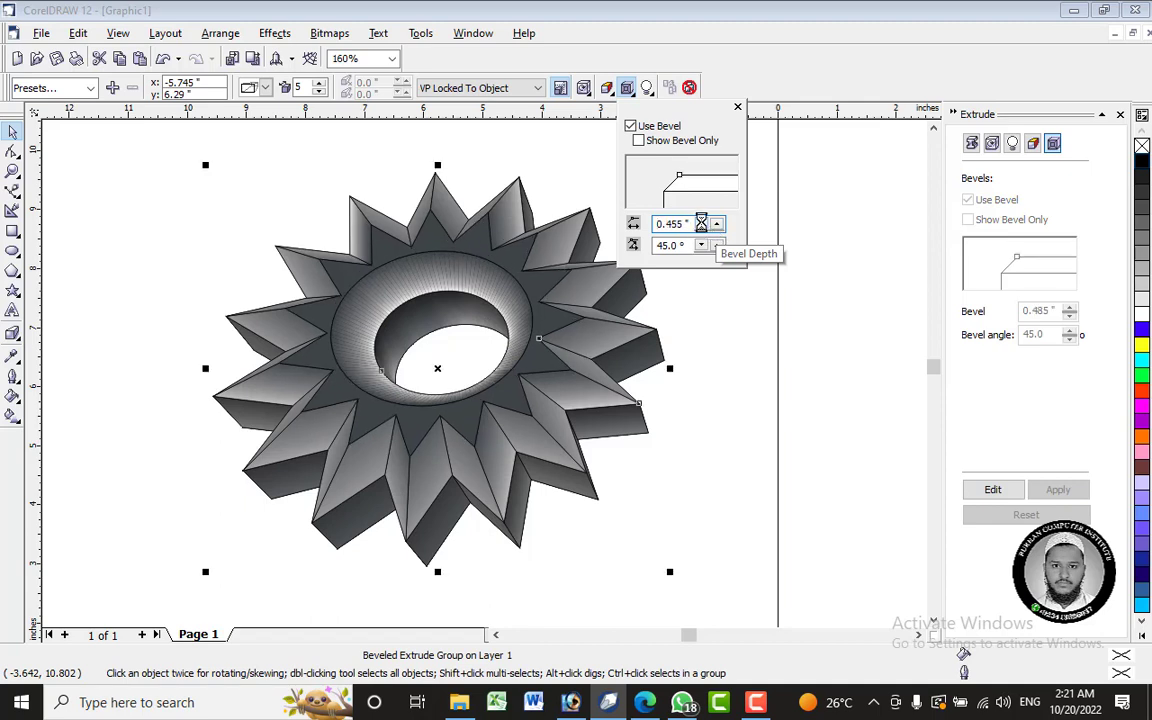
pyautogui.click(702, 225)
pyautogui.click(702, 225)
pyautogui.click(702, 225)
pyautogui.click(702, 225)
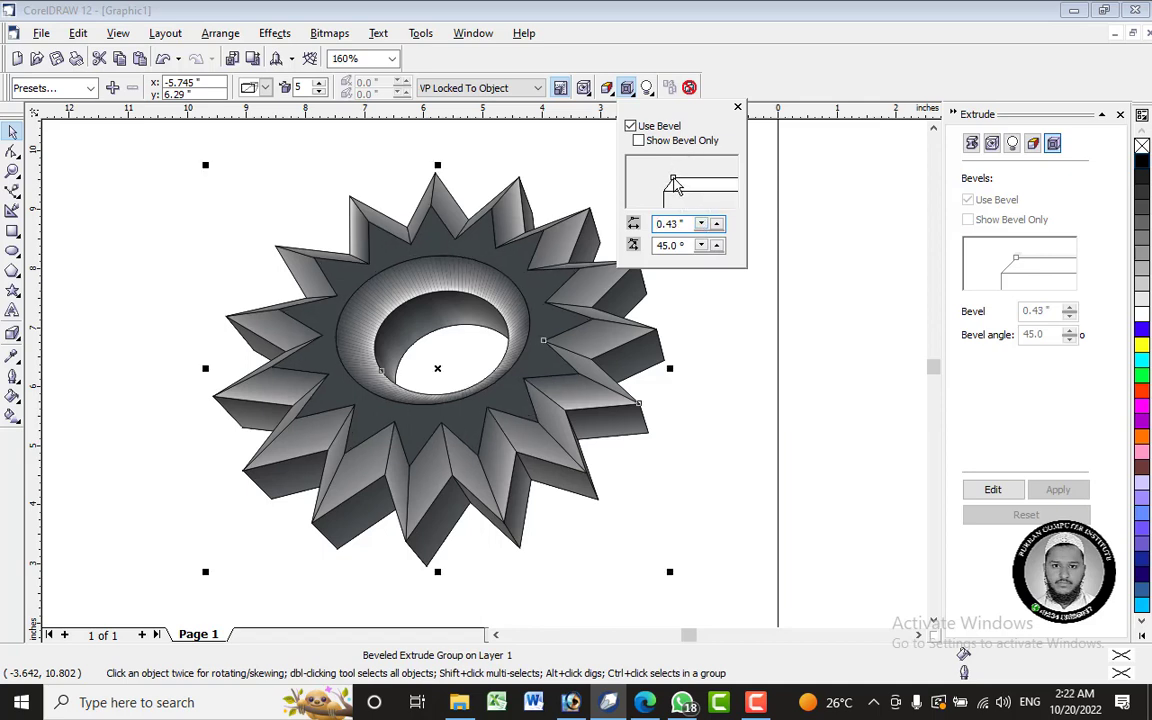
# - Reshape the bevel interactively to a depth of about 0.461" and set its angle to 3°
pyautogui.moveTo(673, 182)
pyautogui.mouseDown()
pyautogui.moveTo(661, 184)
pyautogui.moveTo(681, 175)
pyautogui.moveTo(700, 192)
pyautogui.moveTo(668, 183)
pyautogui.moveTo(674, 176)
pyautogui.mouseUp()
pyautogui.click(660, 246)
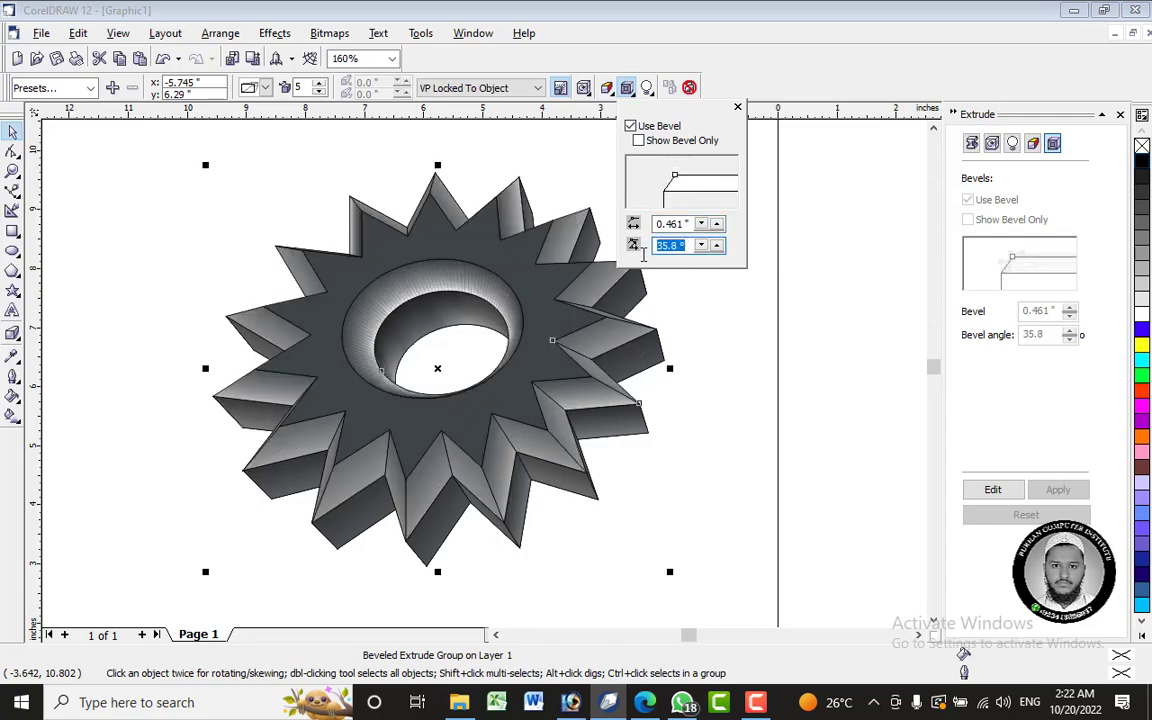
pyautogui.write('03')
pyautogui.press('Return')
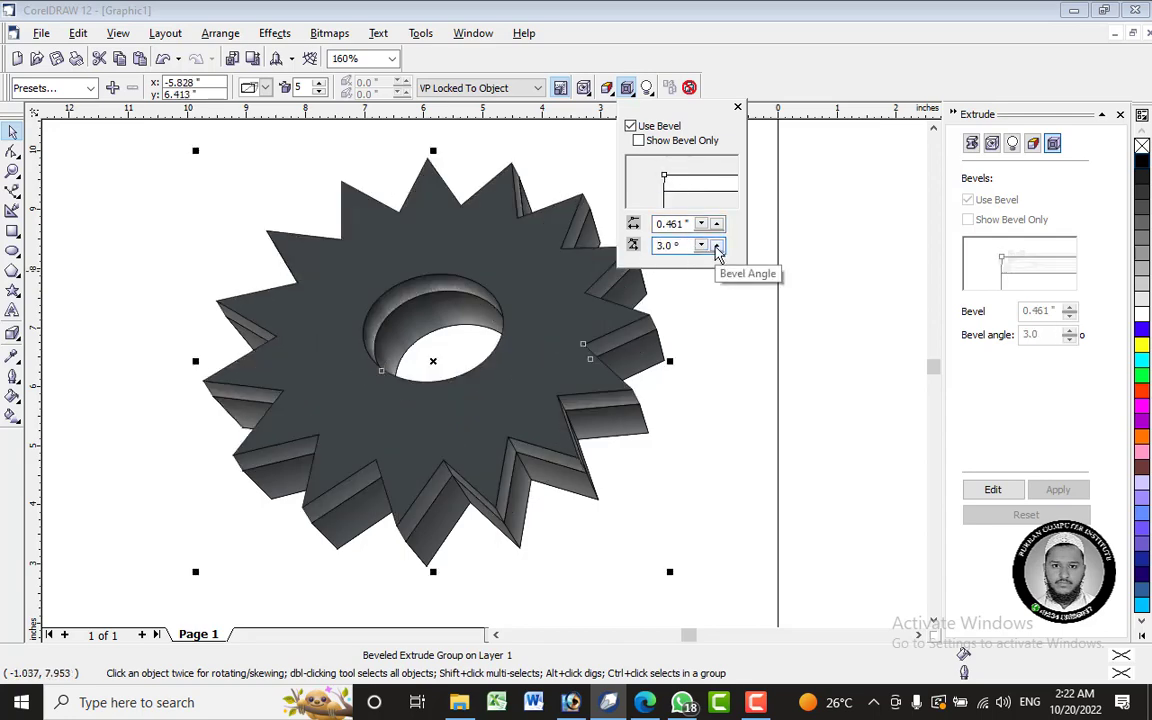
# - Show only the gear's bevel, and turn the bevel off and back on to compare the effect
pyautogui.click(639, 141)
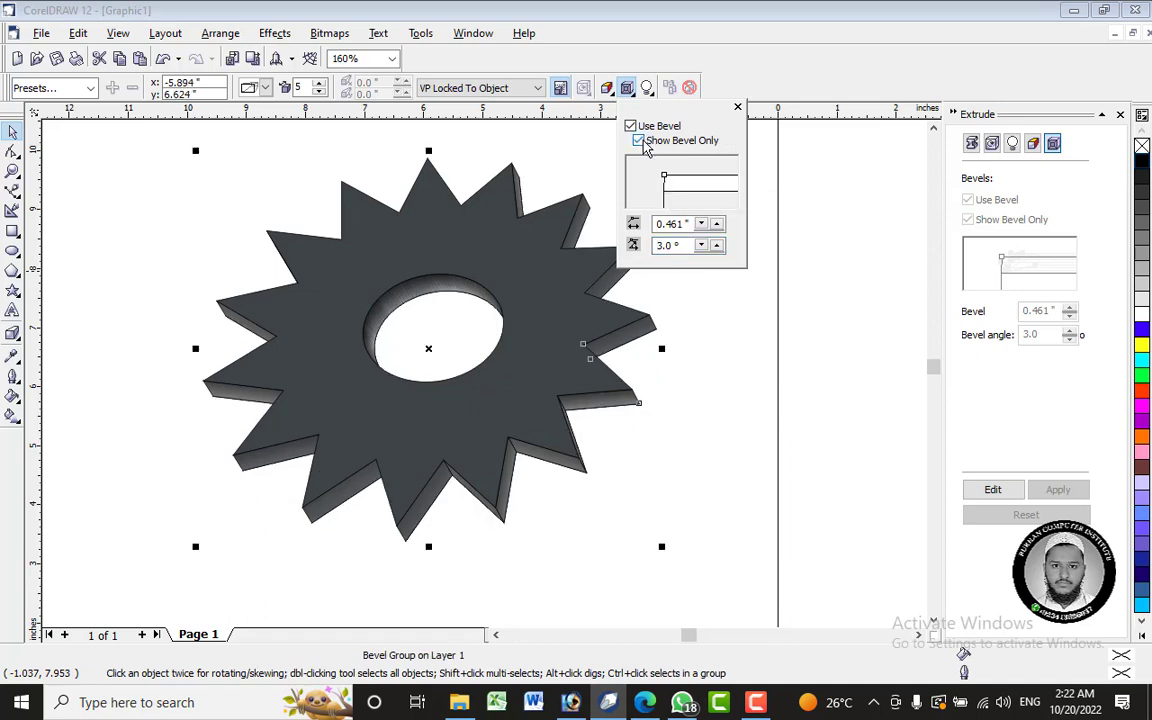
pyautogui.click(630, 127)
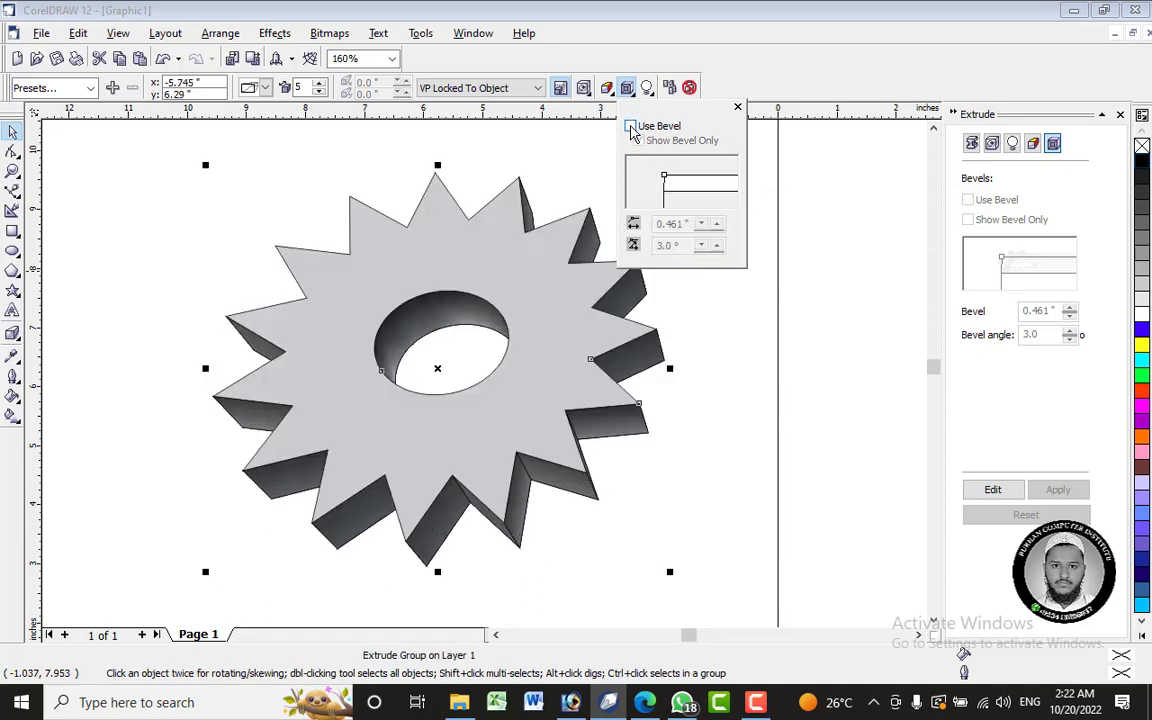
pyautogui.click(631, 127)
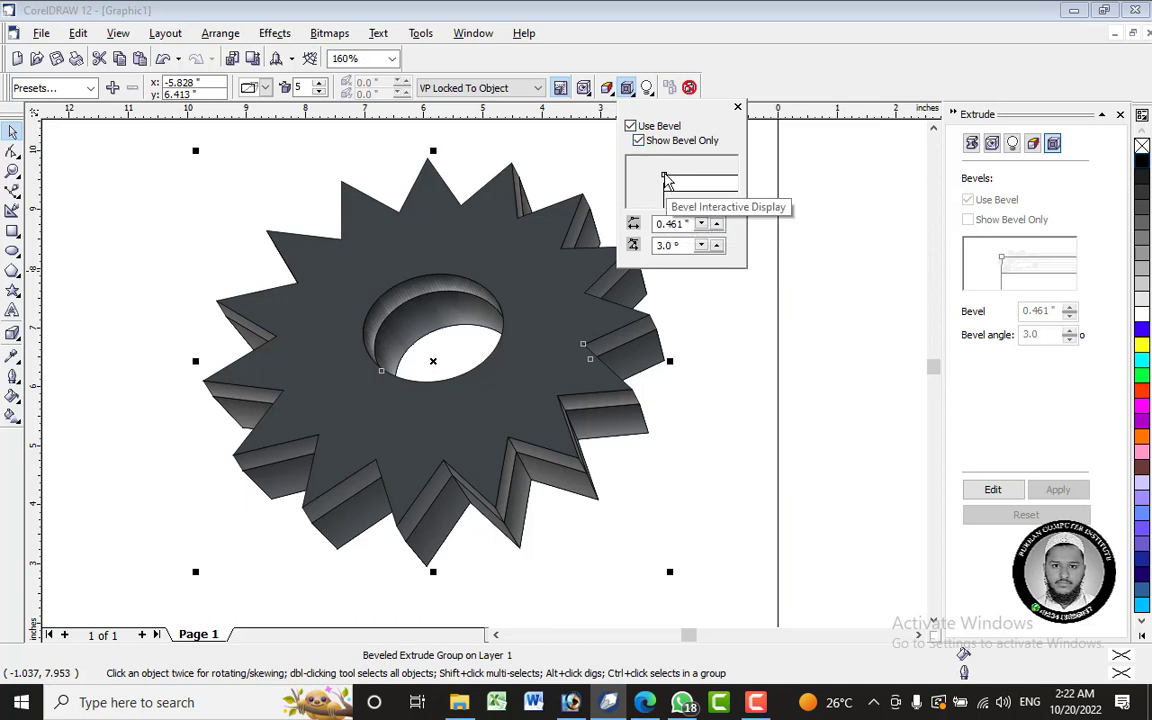
# - Reshape the bevel interactively to about 0.641" depth and 6.8°, and toggle the bevel-only display, leaving it on
pyautogui.moveTo(666, 179); pyautogui.dragTo(668, 176)
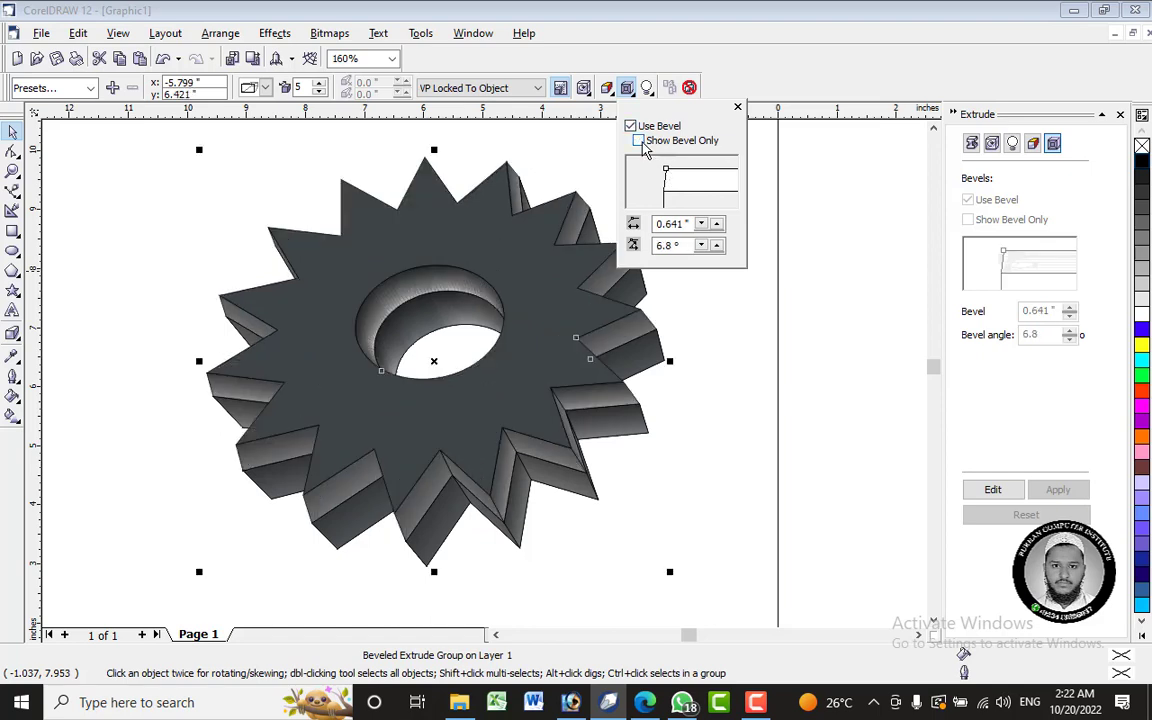
pyautogui.click(642, 143)
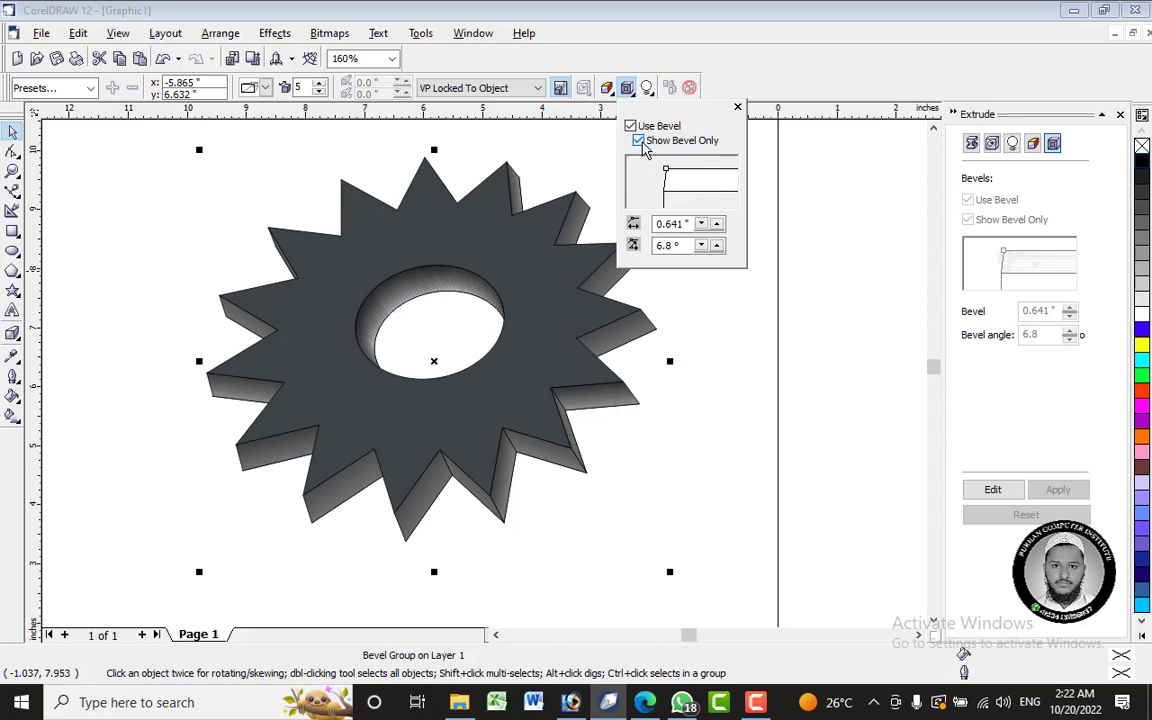
pyautogui.click(643, 145)
pyautogui.click(643, 145)
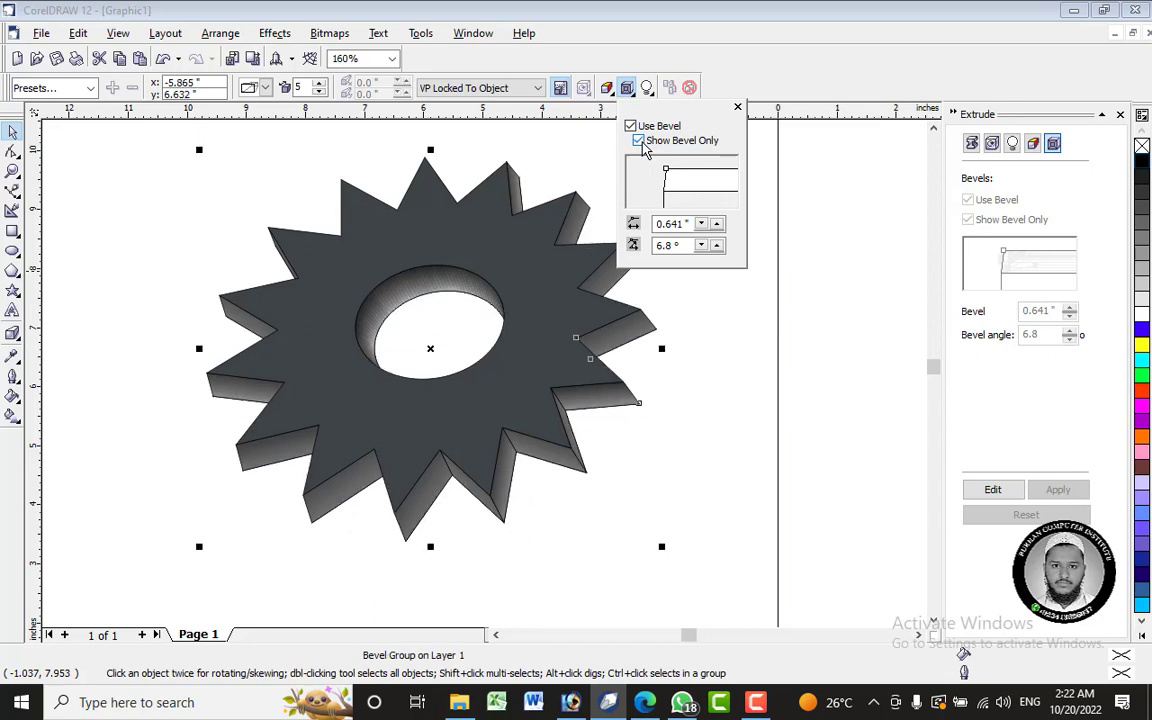
# - Reshape the bevel interactively to about 0.564" depth and 1.0°, and turn off the bevel-only display
pyautogui.moveTo(665, 170)
pyautogui.mouseDown()
pyautogui.moveTo(689, 173)
pyautogui.moveTo(665, 179)
pyautogui.mouseUp()
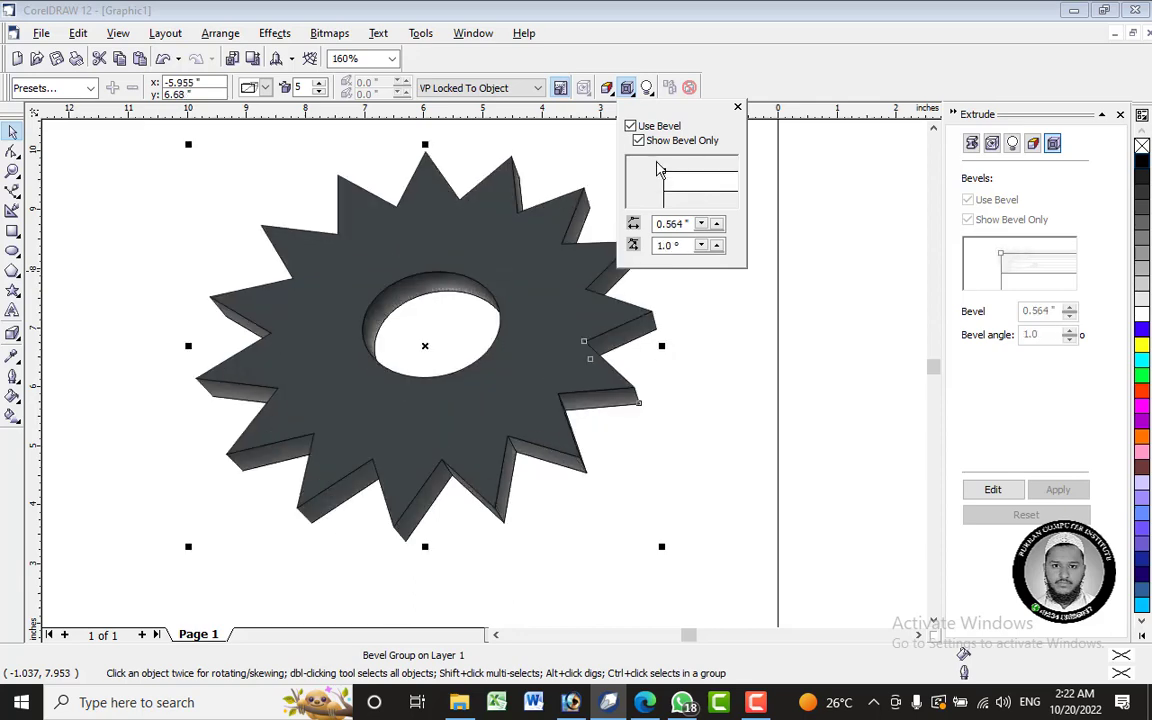
pyautogui.click(639, 141)
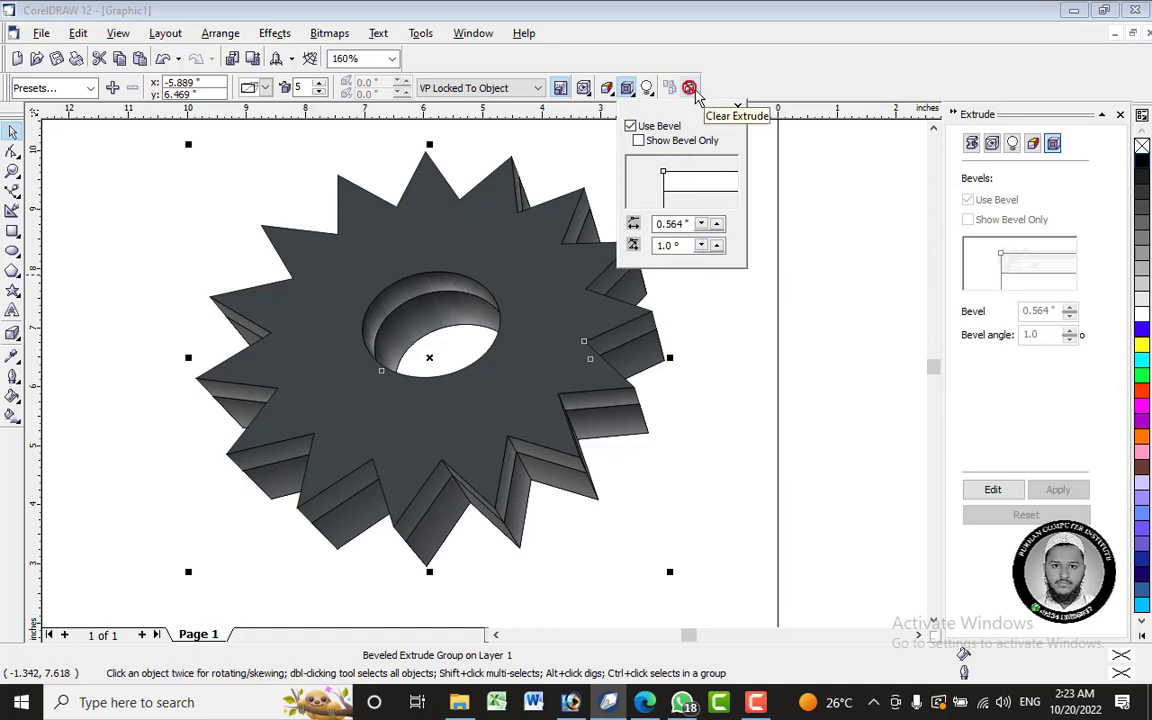
# - Review the Extrude settings for color, lighting, vanishing point and 3D rotation
pyautogui.click(955, 167)
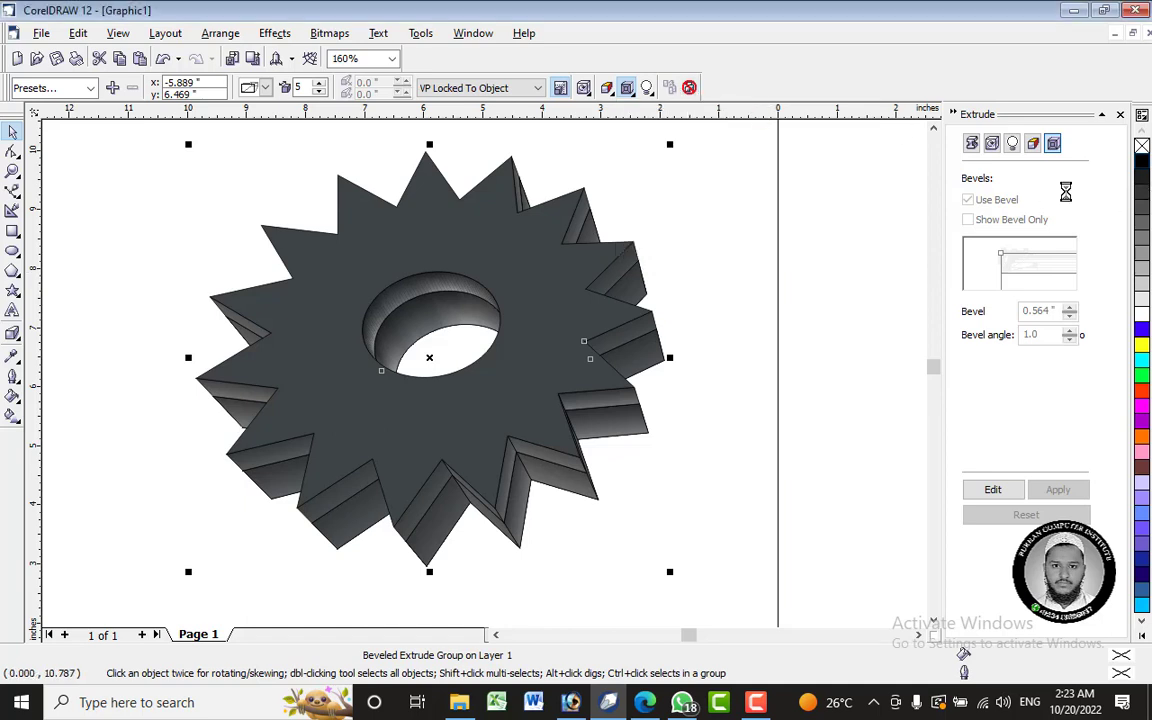
pyautogui.click(1032, 143)
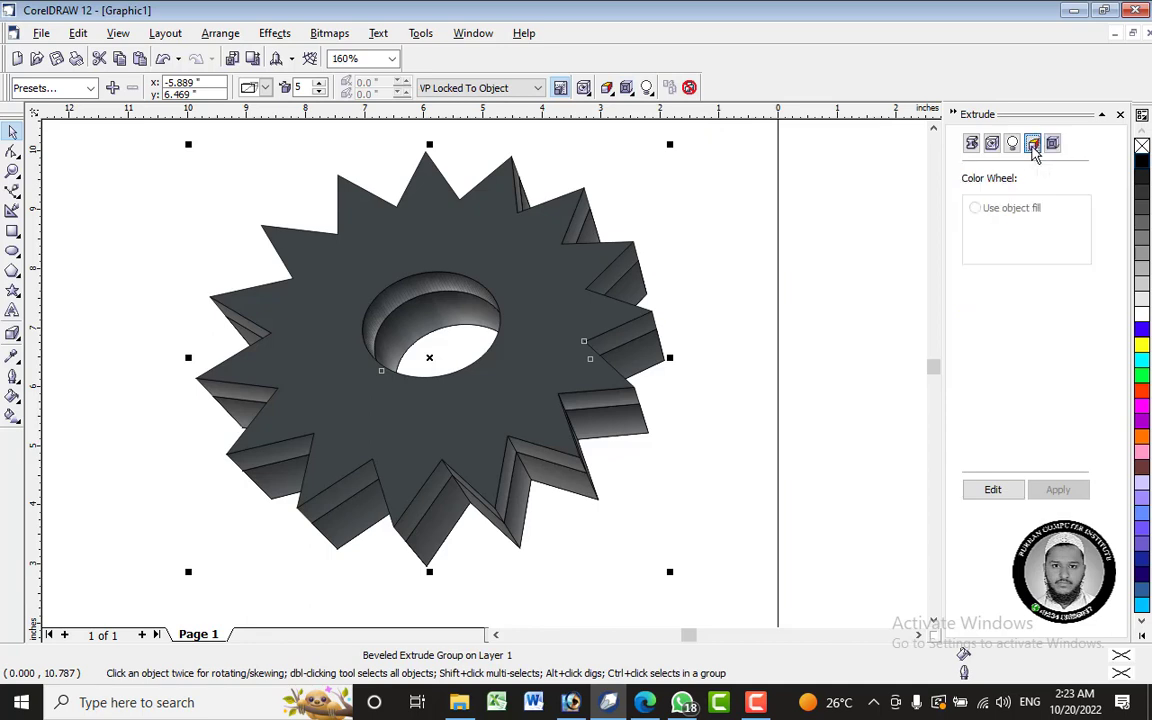
pyautogui.click(1012, 143)
pyautogui.click(972, 143)
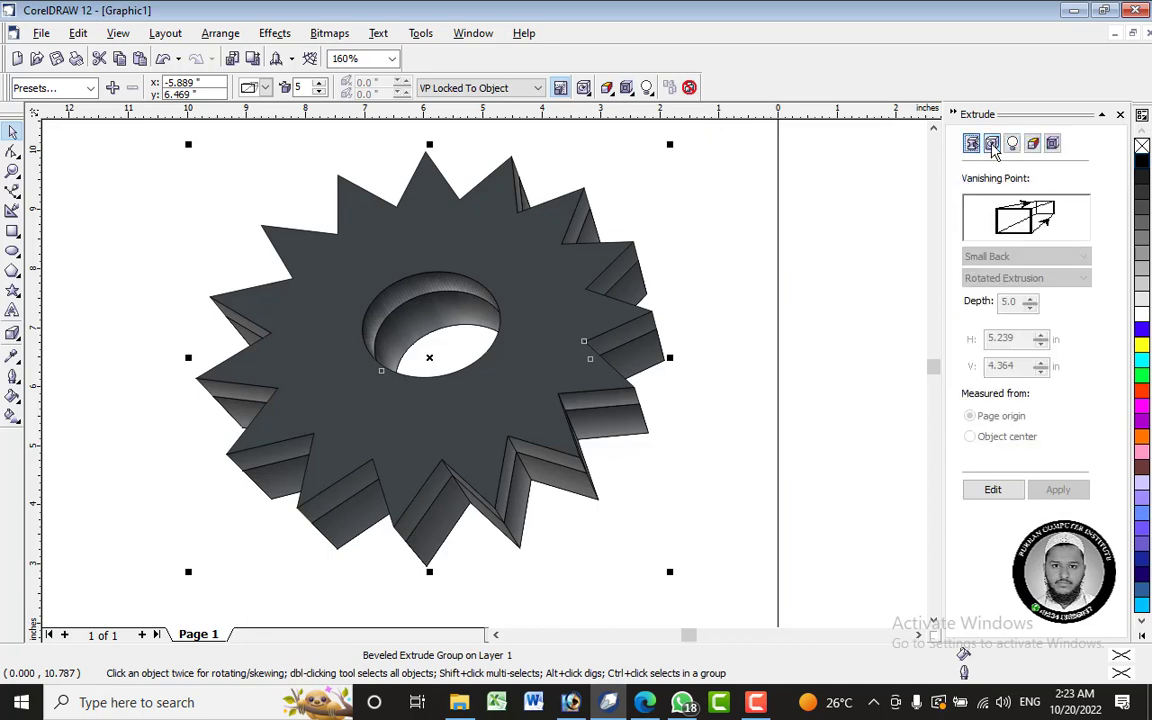
pyautogui.click(991, 143)
# - Turn off the gear's bevel and clear its extrusion, leaving only the flat gear shape
pyautogui.click(691, 89)
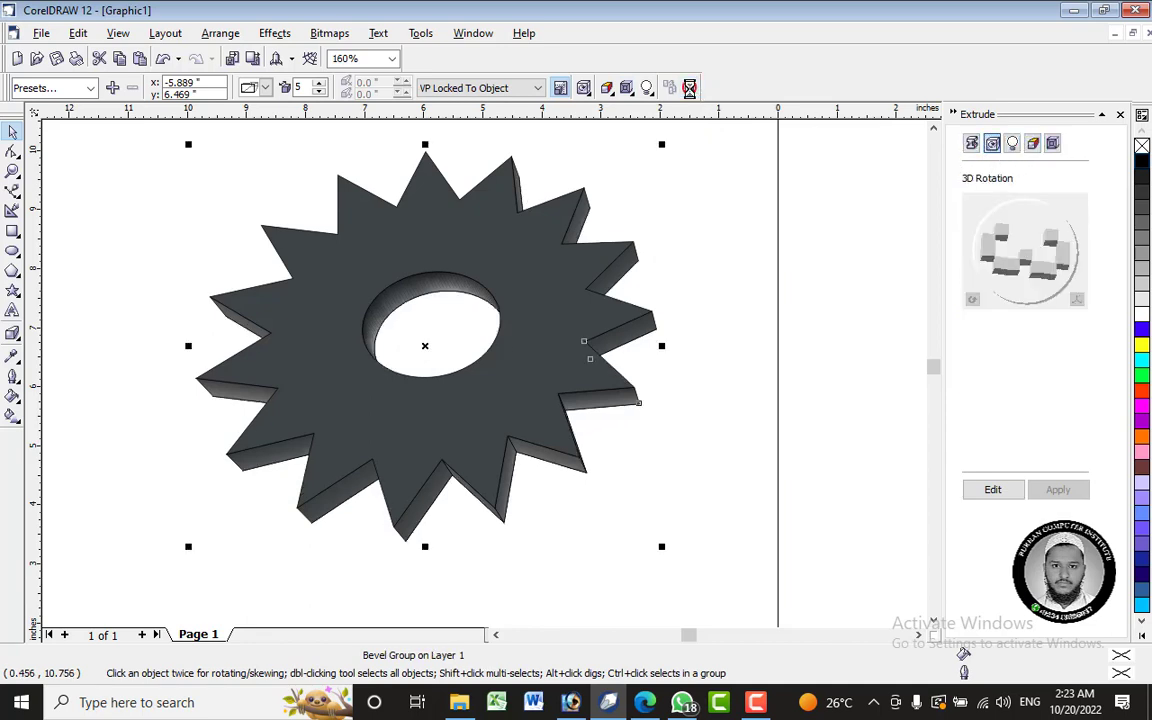
pyautogui.click(746, 391)
pyautogui.click(565, 325)
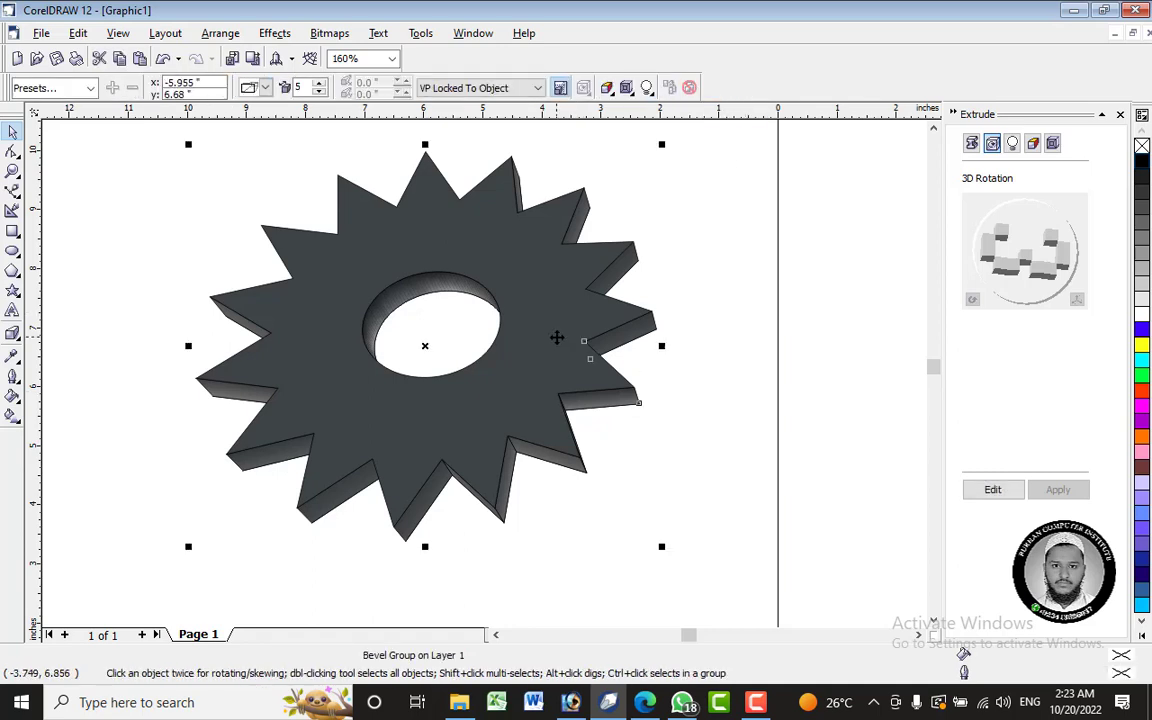
pyautogui.click(626, 88)
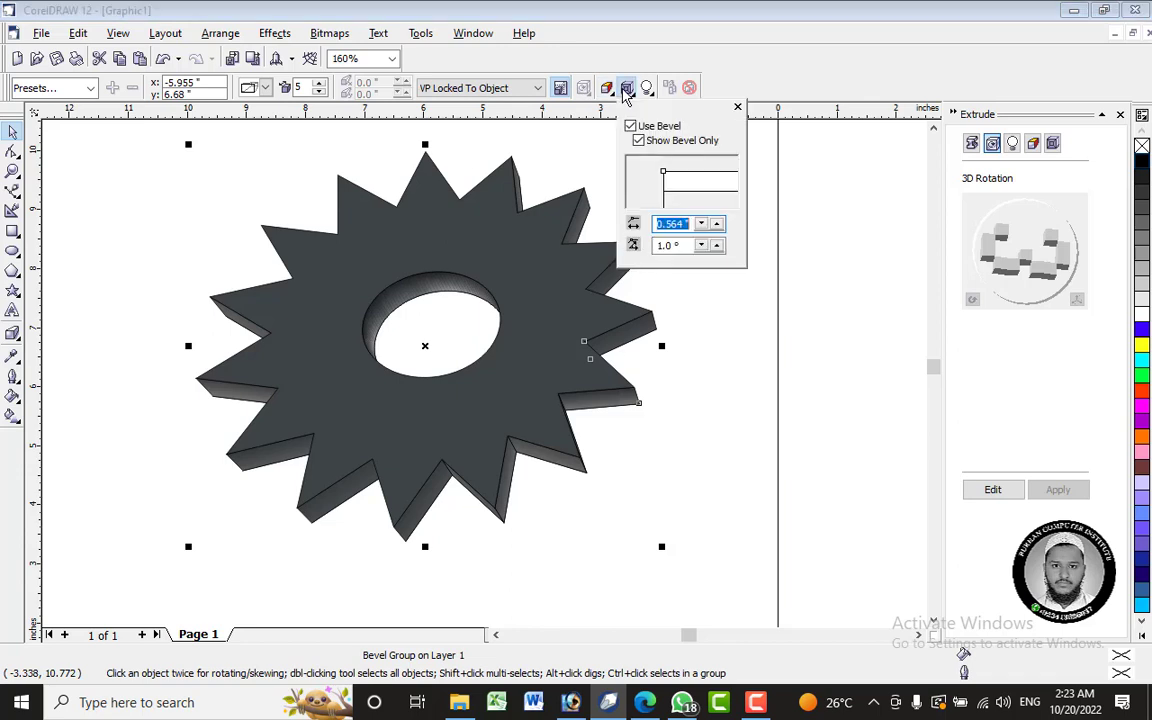
pyautogui.click(631, 128)
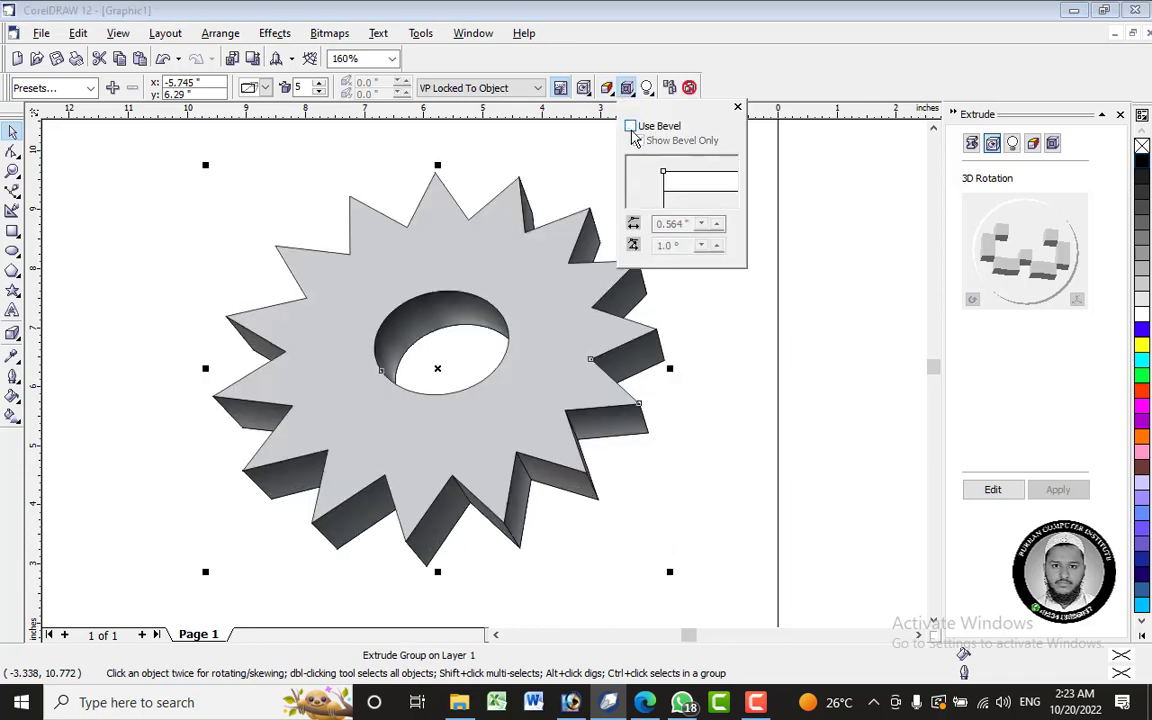
pyautogui.click(688, 87)
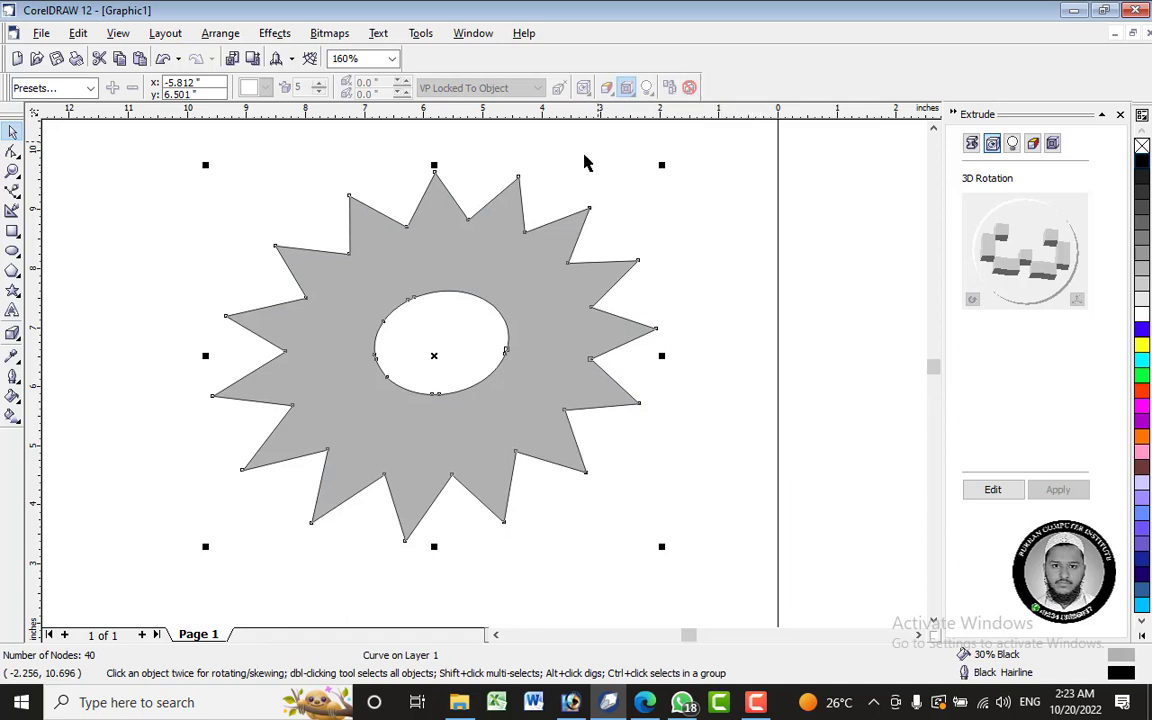
# - Delete the flat gear shape from the page and close the Extrude settings
pyautogui.rightClick(571, 284)
pyautogui.click(637, 404)
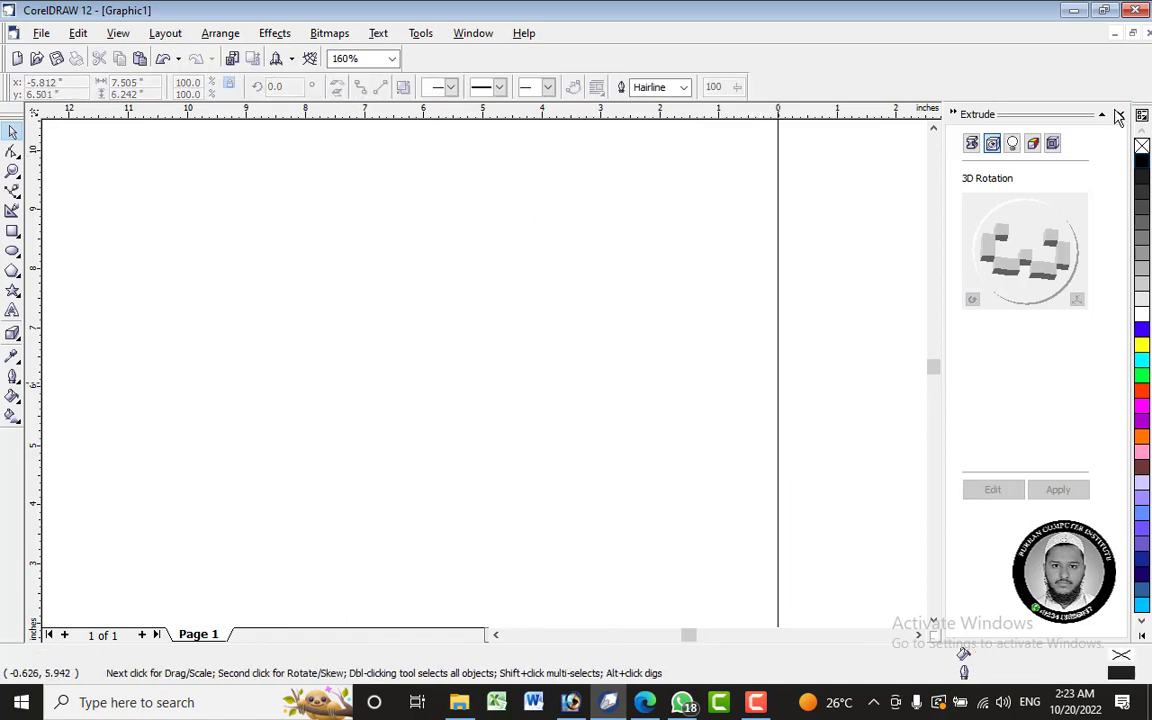
pyautogui.click(1120, 114)
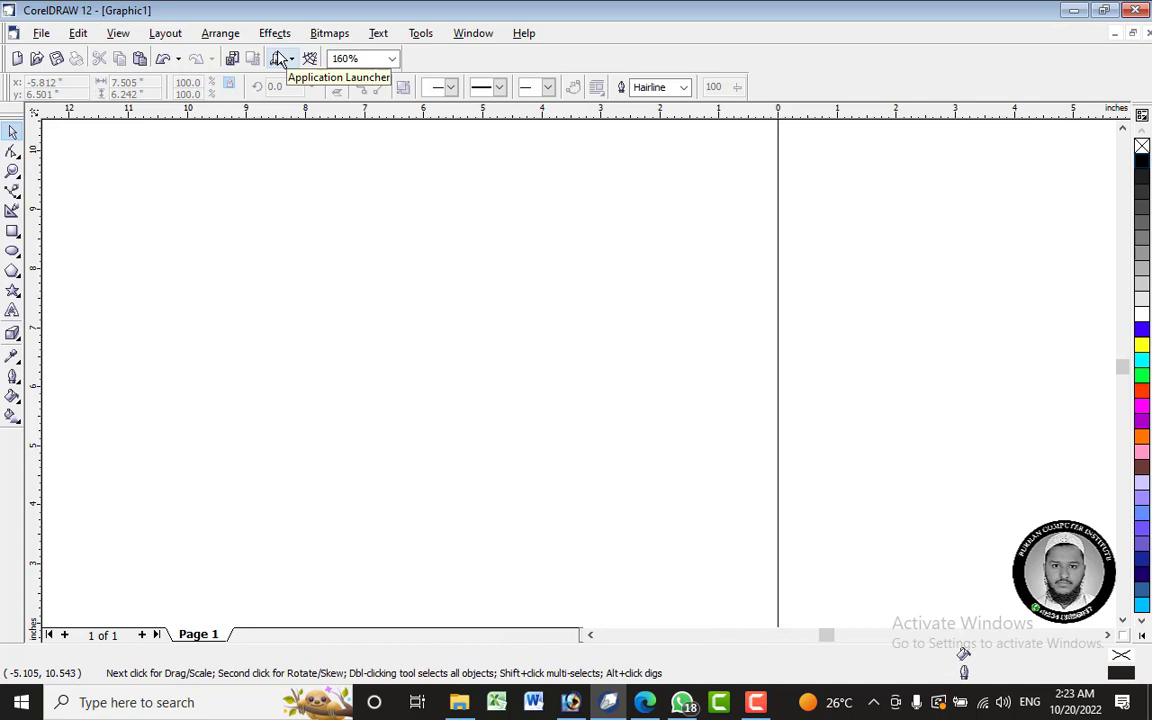
# - Open the list of available effects
pyautogui.click(275, 33)
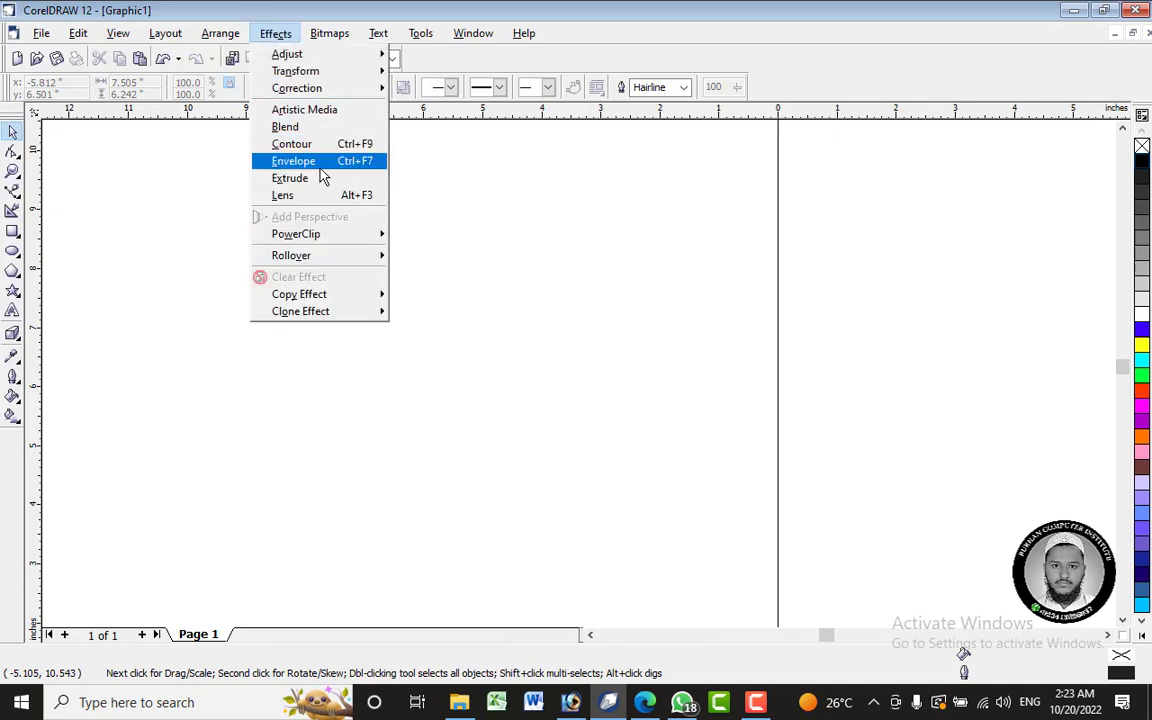